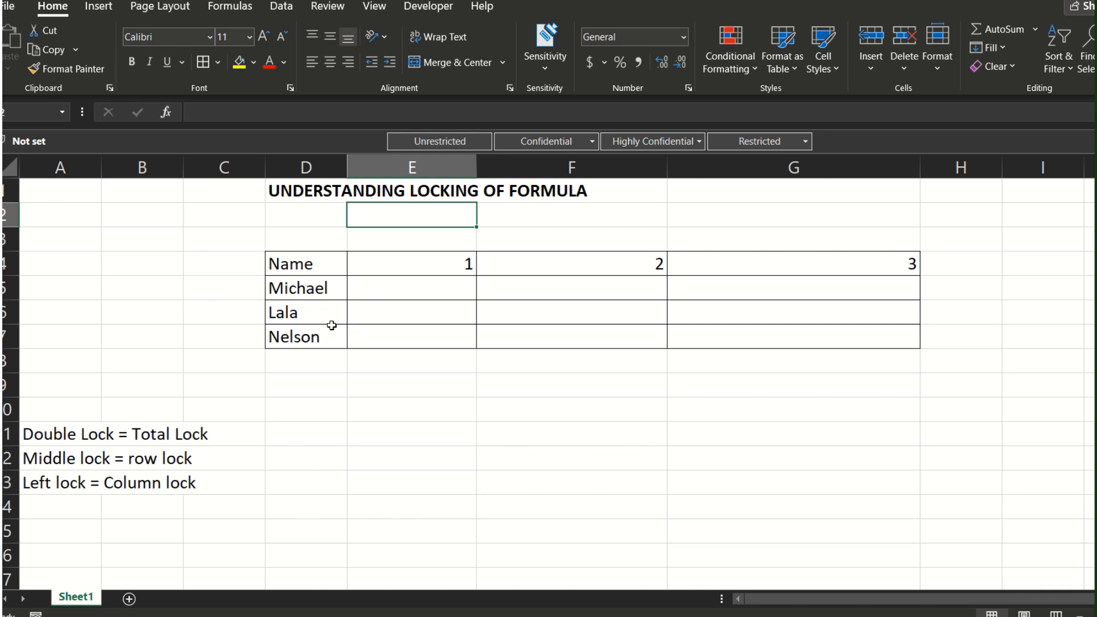
Step: Review the notes on double, middle and left locks in cells A11 to A13
{"action": "left_click", "coordinate": [84, 435]}
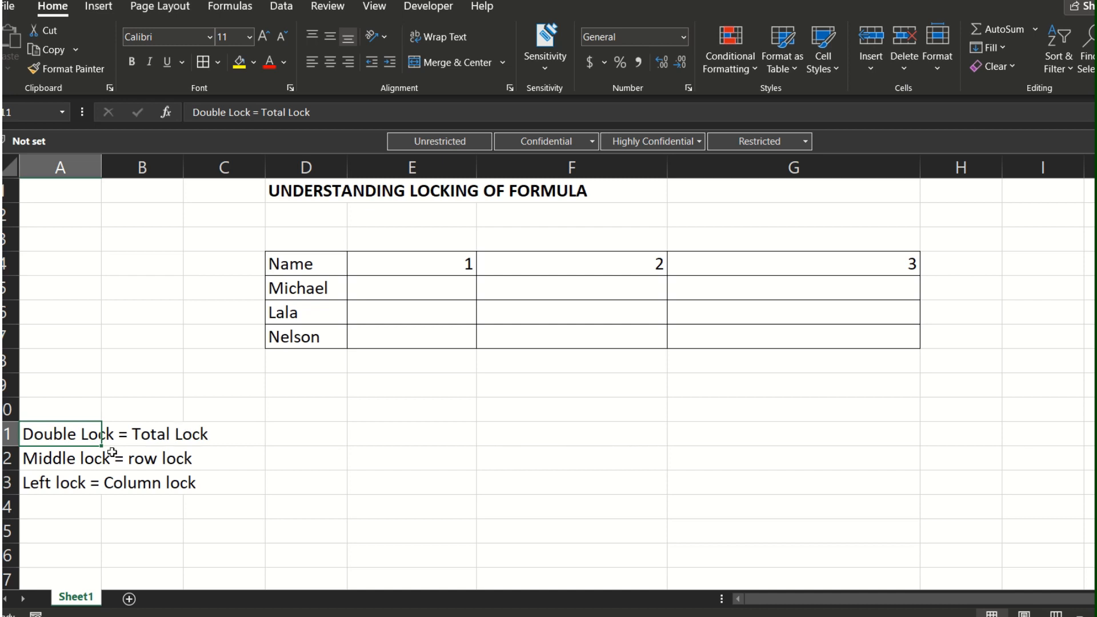
{"action": "left_click", "coordinate": [74, 460]}
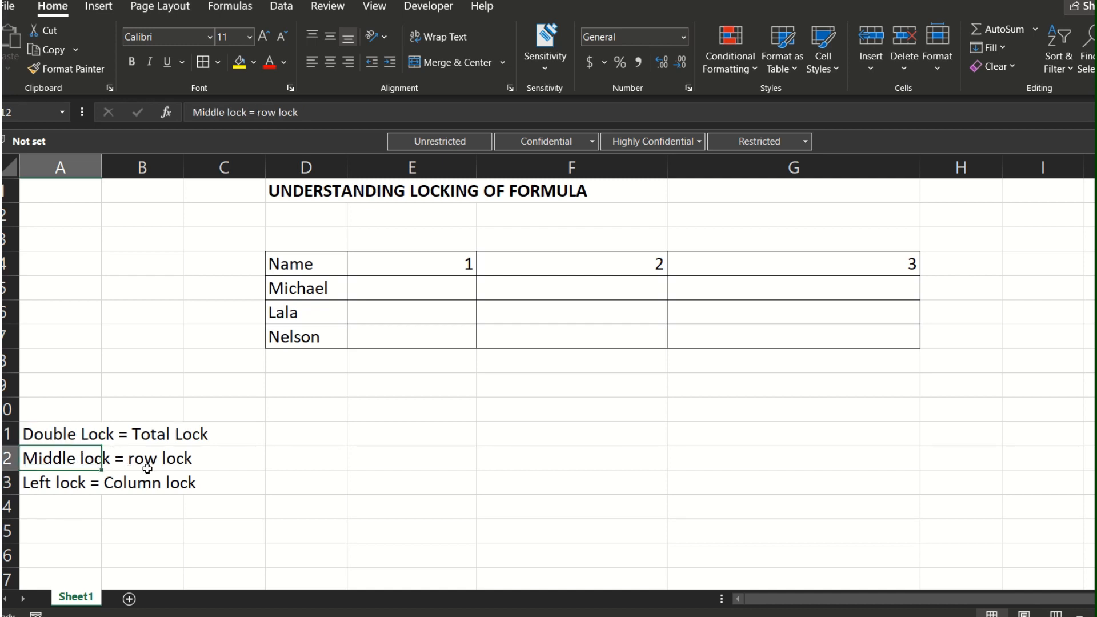
{"action": "left_click", "coordinate": [77, 482]}
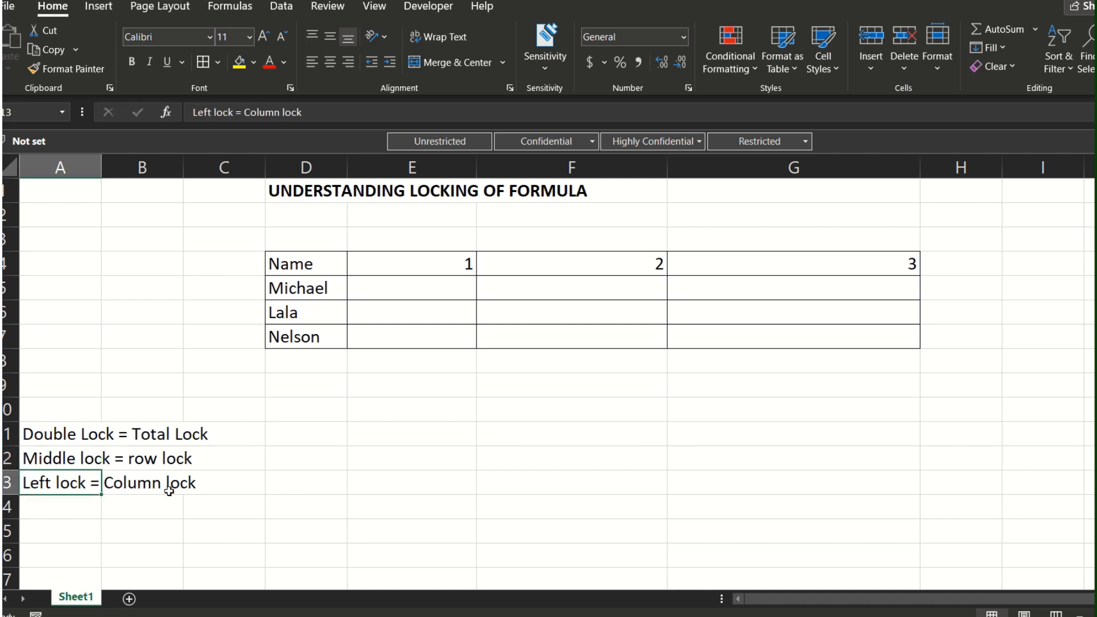
{"action": "left_click", "coordinate": [209, 311]}
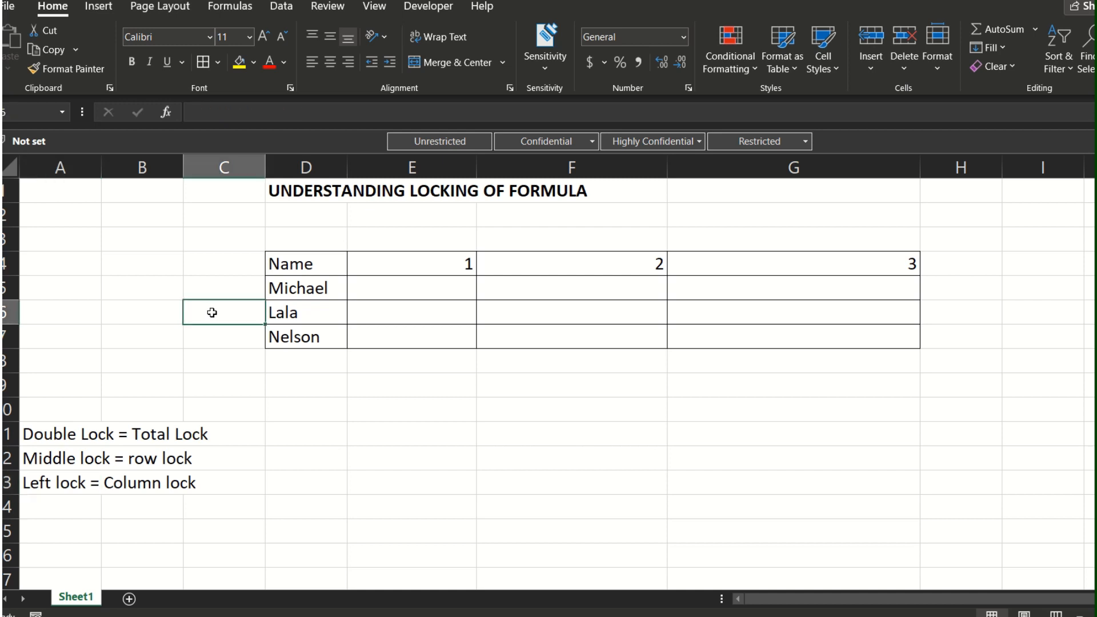
Step: Examine the empty grid E5:G7 and the number headings in E4:G4 that are combined with the names
{"action": "left_click", "coordinate": [406, 291]}
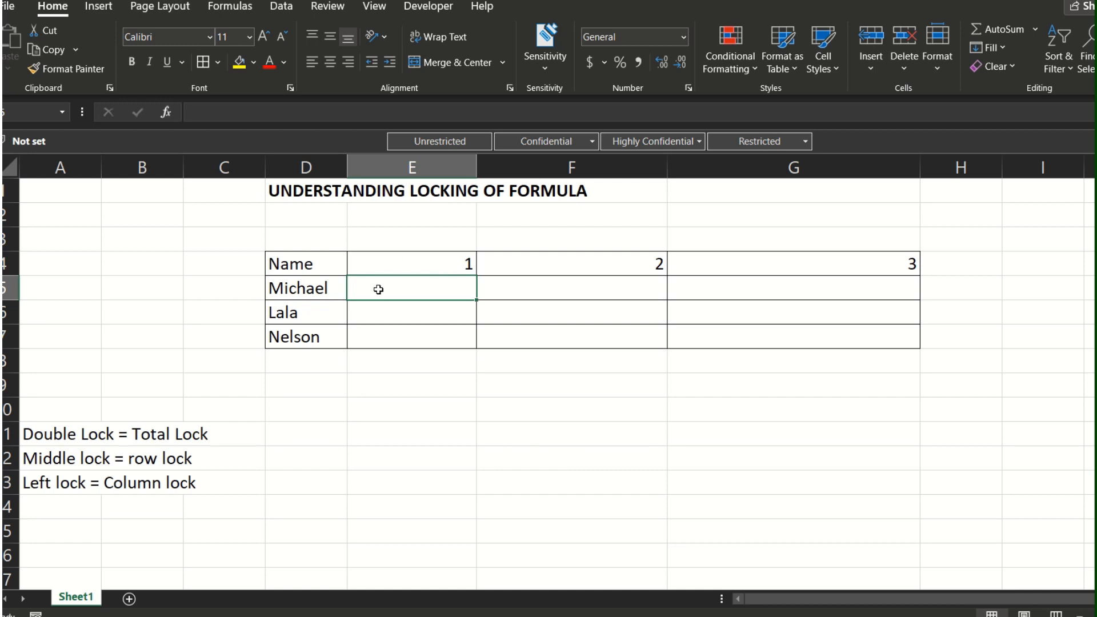
{"action": "left_click_drag", "start_coordinate": [385, 286], "coordinate": [742, 340]}
{"action": "left_click", "coordinate": [372, 294]}
{"action": "left_click", "coordinate": [313, 292]}
{"action": "left_click", "coordinate": [455, 266]}
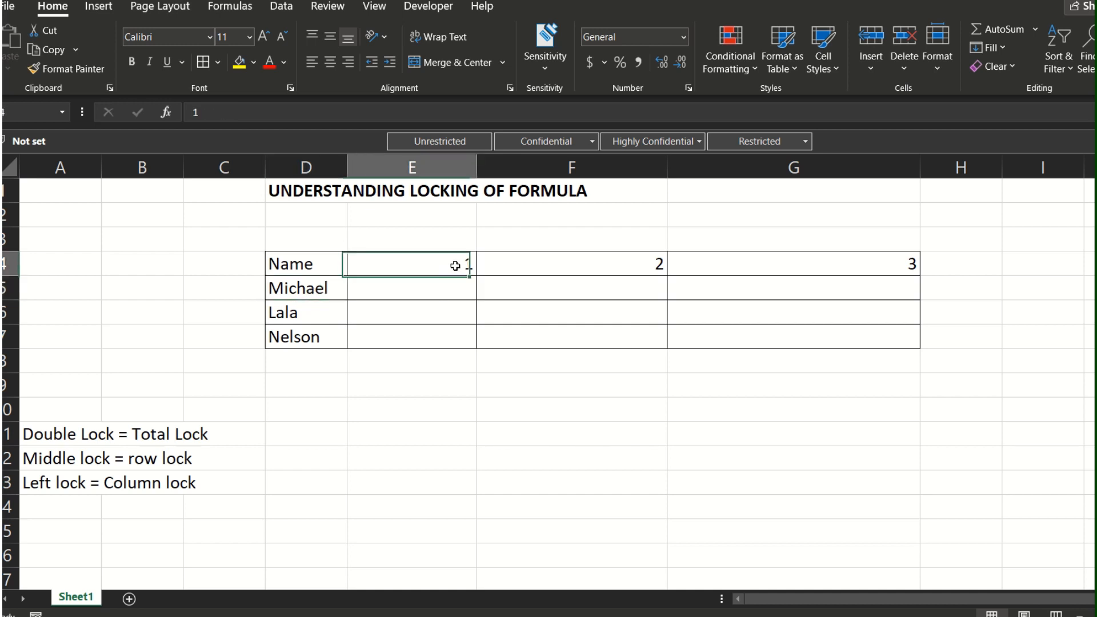
{"action": "left_click", "coordinate": [570, 265]}
{"action": "left_click", "coordinate": [737, 269]}
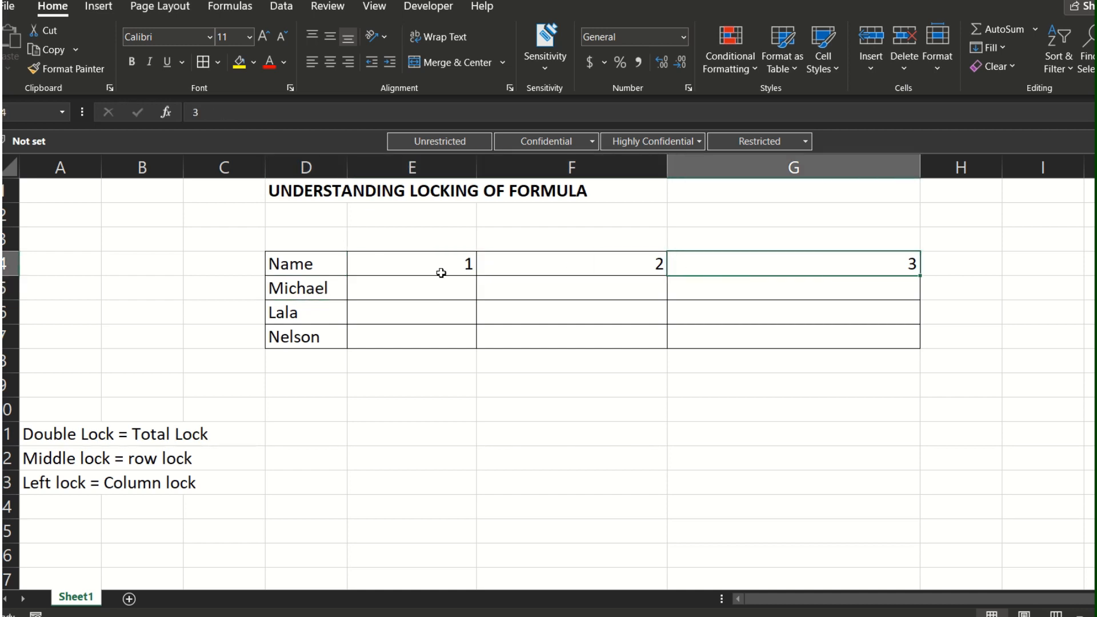
{"action": "left_click", "coordinate": [455, 268]}
{"action": "left_click", "coordinate": [571, 269]}
{"action": "left_click", "coordinate": [773, 272]}
{"action": "left_click", "coordinate": [445, 261]}
{"action": "left_click", "coordinate": [549, 268]}
{"action": "left_click", "coordinate": [733, 272]}
Step: Enter the first row's name followed directly by 1 as plain text in E5
{"action": "left_click", "coordinate": [416, 291]}
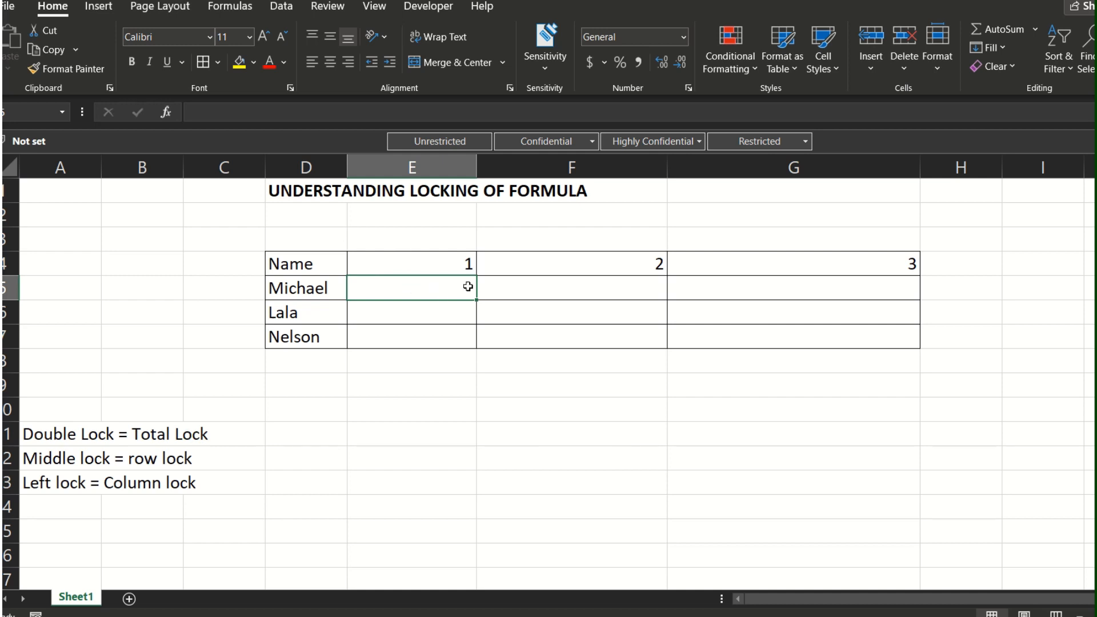
{"action": "type", "text": "mICHAEL"}
{"action": "key", "text": "BackSpace"}
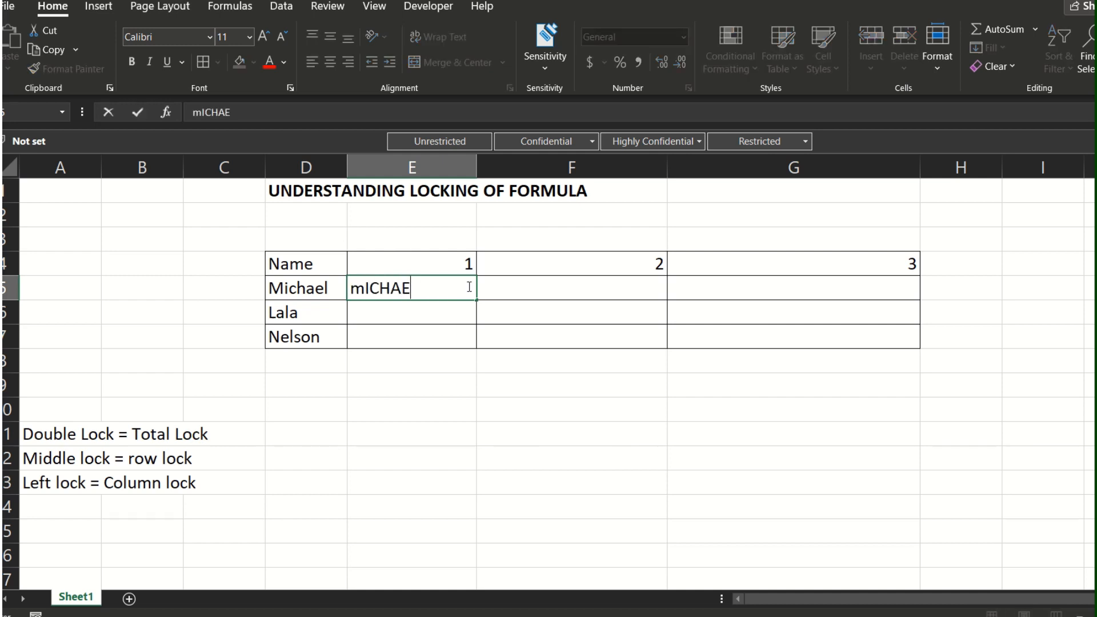
{"action": "key", "text": "BackSpace"}
{"action": "key", "text": "BackSpace"}
{"action": "key", "text": "BackSpace"}
{"action": "key", "text": "BackSpace"}
{"action": "key", "text": "BackSpace"}
{"action": "key", "text": "BackSpace"}
{"action": "type", "text": "Michael"}
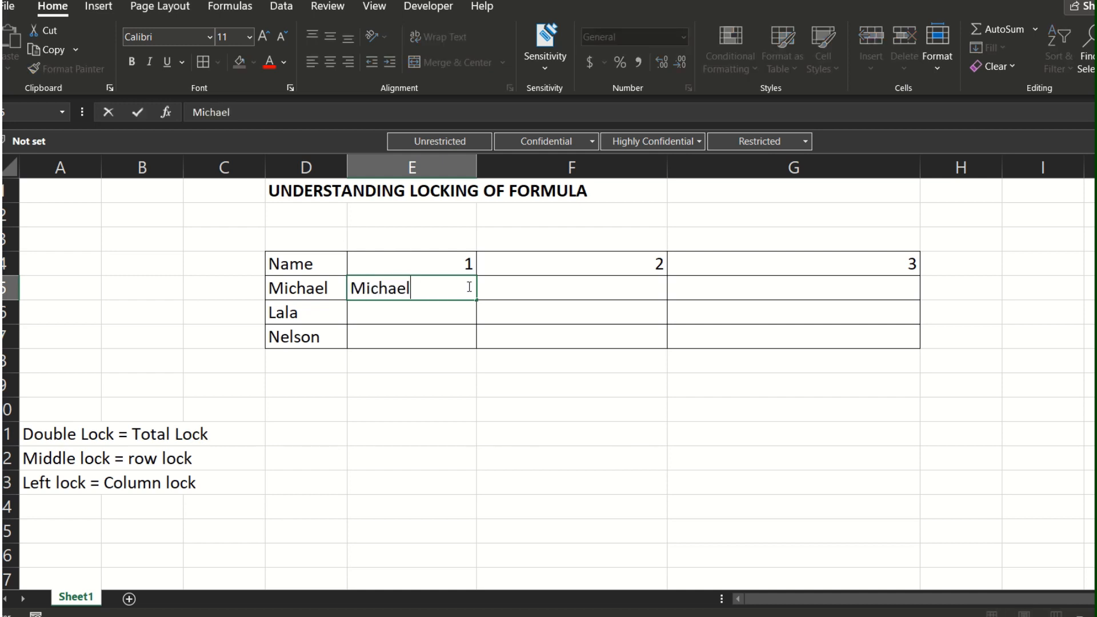
{"action": "type", "text": "1"}
{"action": "key", "text": "Tab"}
Step: Enter the first row's name with the suffix 2 in F5 and 3 in G5 as plain text
{"action": "type", "text": "Micha"}
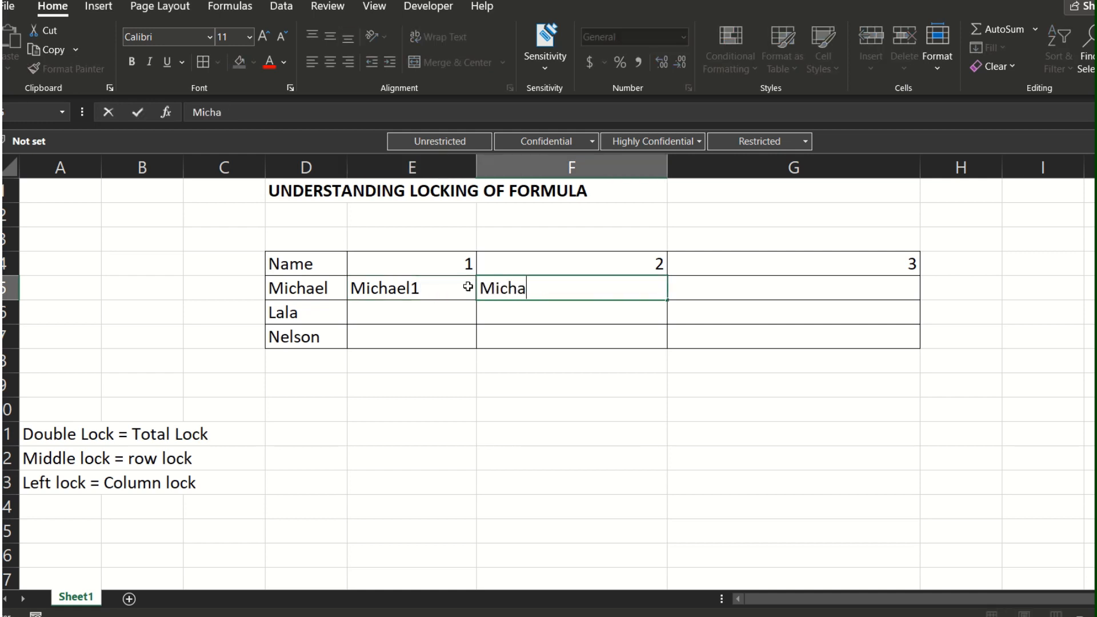
{"action": "type", "text": "el2"}
{"action": "key", "text": "Tab"}
{"action": "type", "text": "M"}
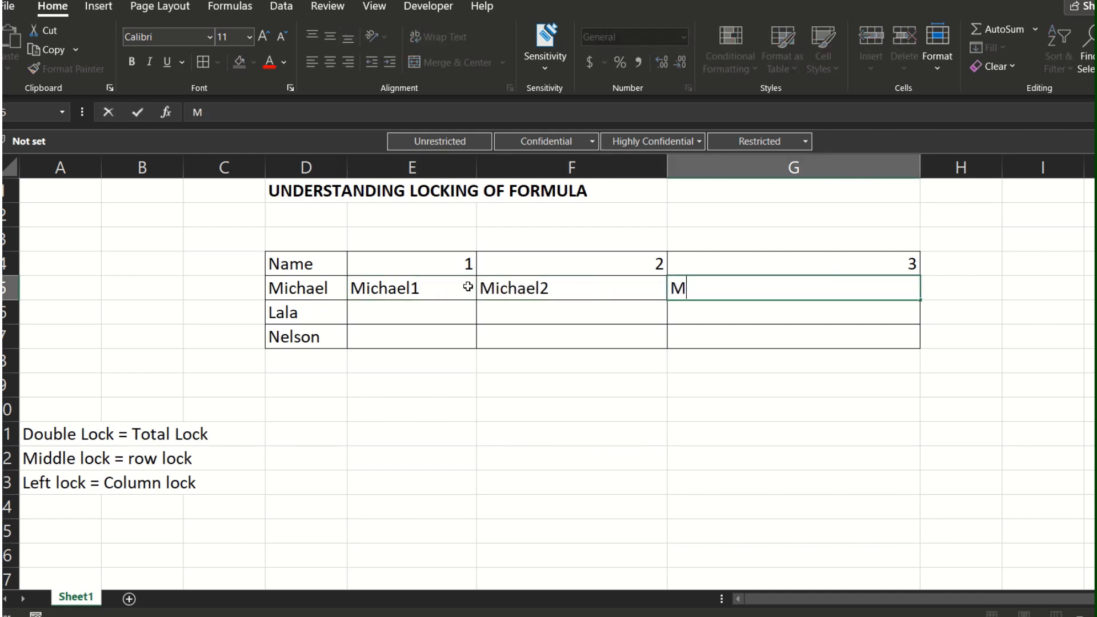
{"action": "type", "text": "ichael3"}
{"action": "key", "text": "Tab"}
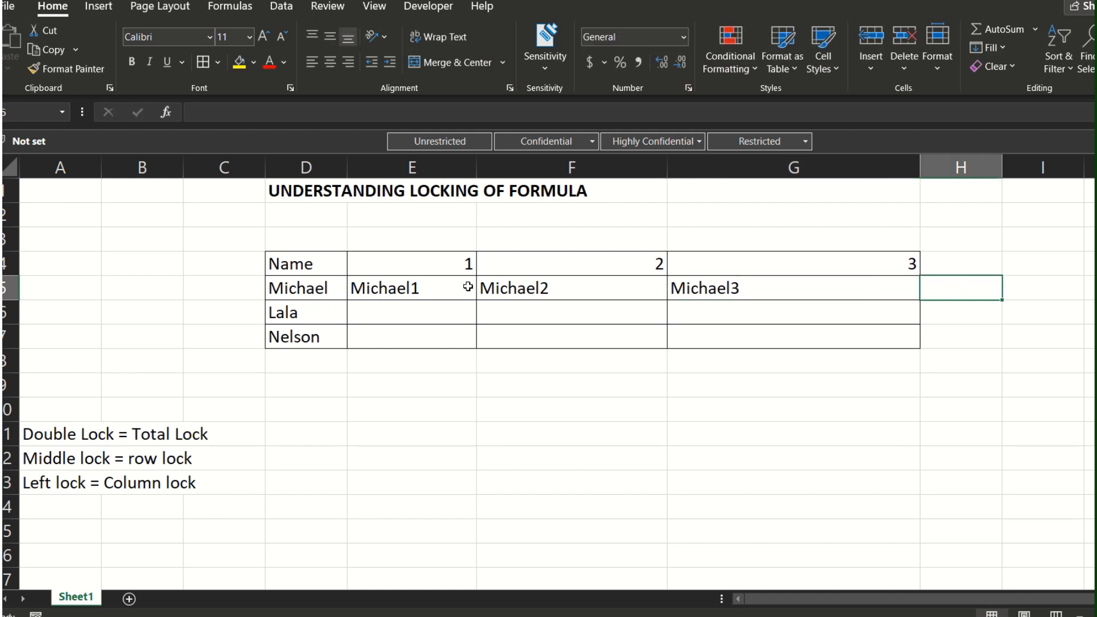
Step: Fill E6:G6 with the second row's name followed by 1, 2 and 3 as plain text
{"action": "left_click", "coordinate": [468, 286]}
{"action": "key", "text": "Down"}
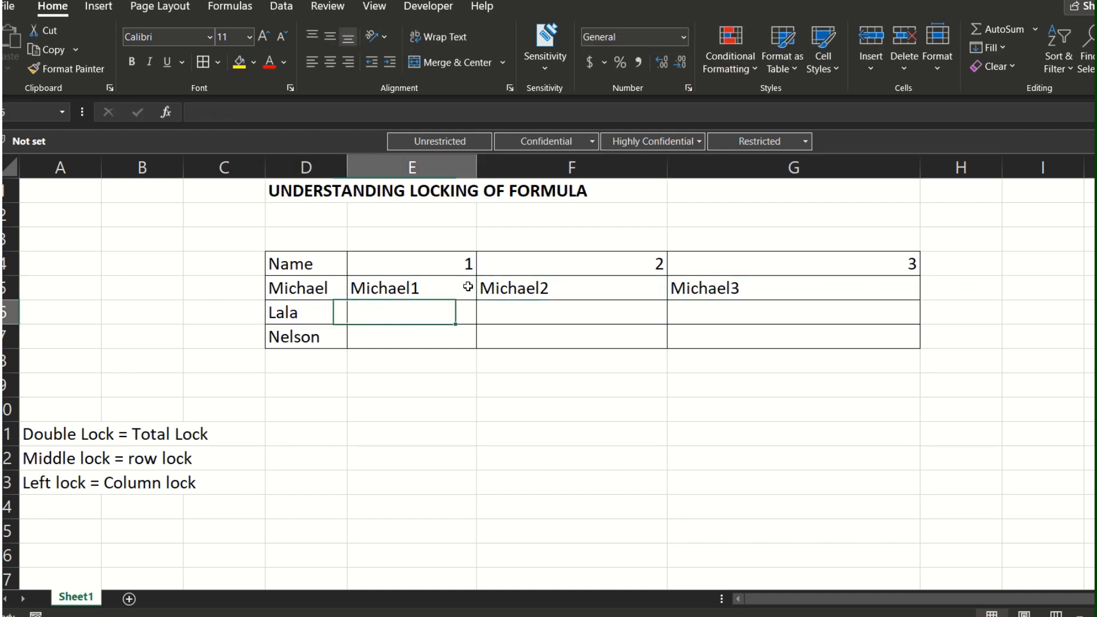
{"action": "type", "text": "Lala1"}
{"action": "key", "text": "Tab"}
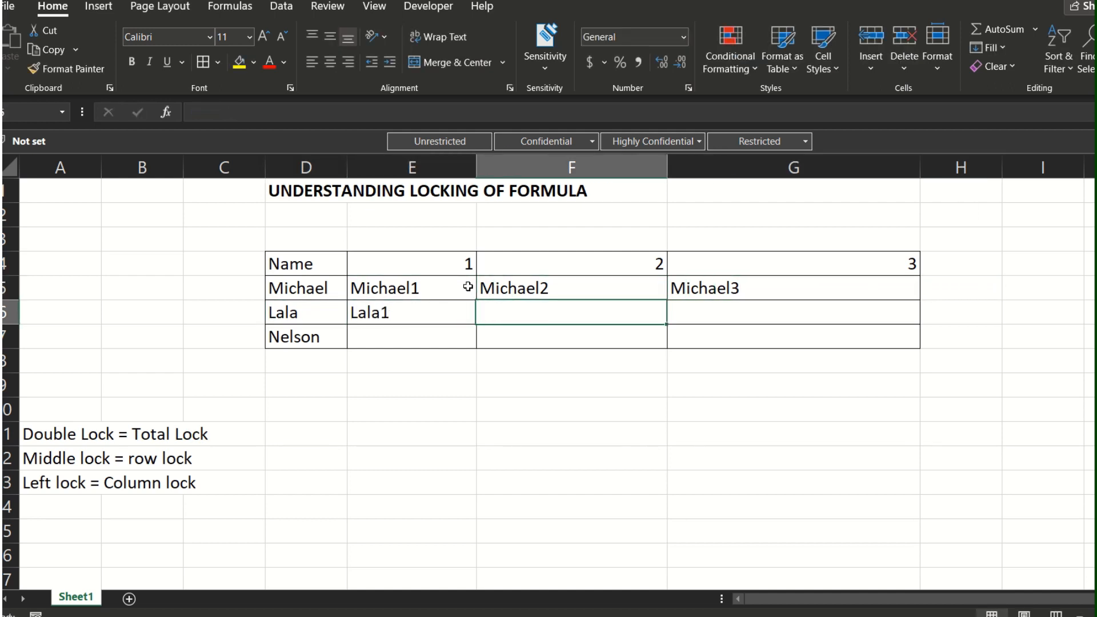
{"action": "type", "text": "Lala2"}
{"action": "key", "text": "Tab"}
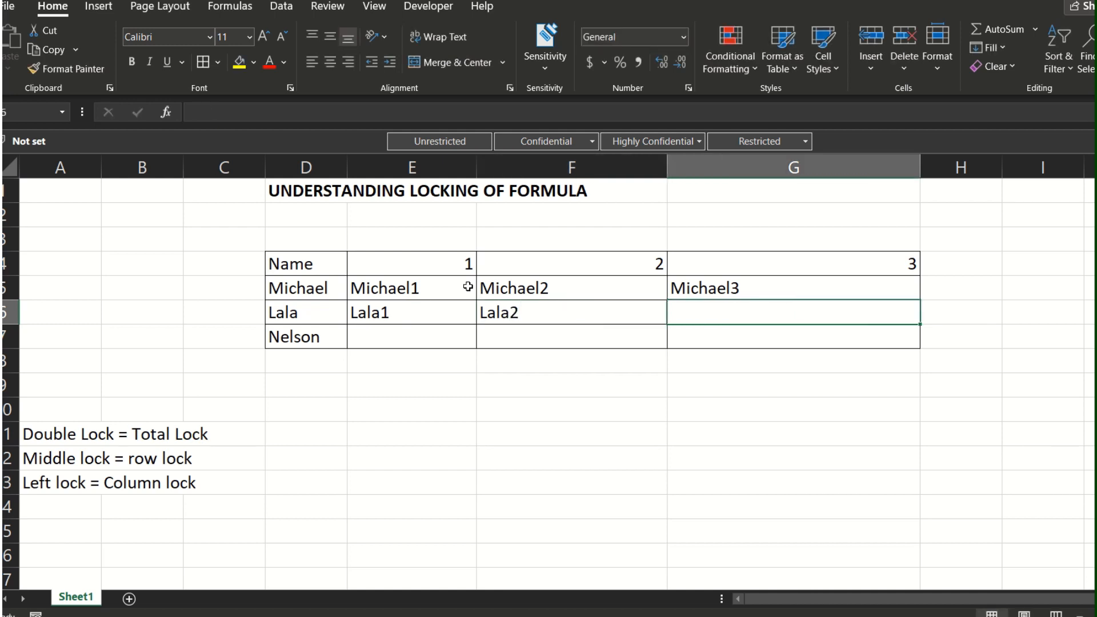
{"action": "type", "text": "Lala3"}
{"action": "key", "text": "Down"}
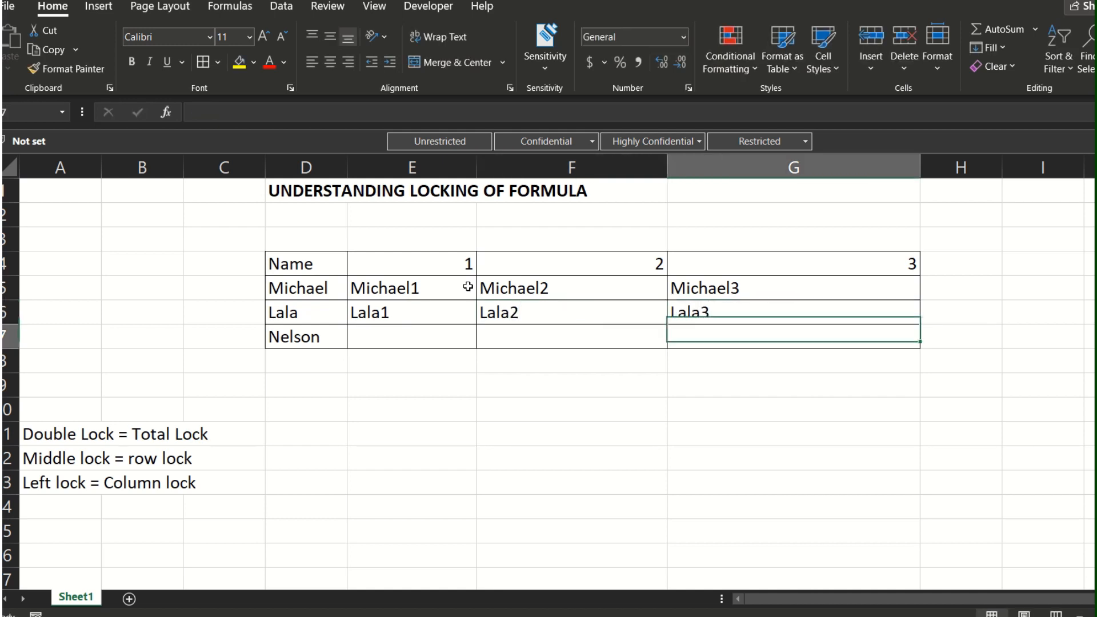
Step: Clear the manually entered text from E5:G6
{"action": "key", "text": "Left"}
{"action": "key", "text": "Left"}
{"action": "key", "text": "Right"}
{"action": "key", "text": "Left"}
{"action": "key", "text": "Up"}
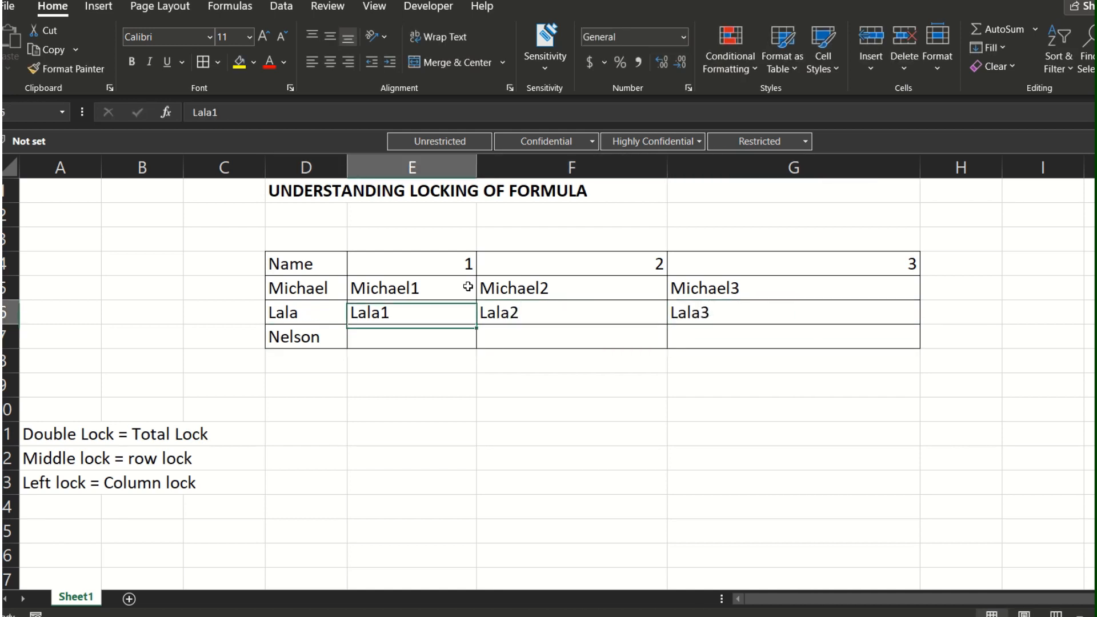
{"action": "key", "text": "Up"}
{"action": "key", "text": "shift+Right"}
{"action": "key", "text": "shift+Right"}
{"action": "key", "text": "shift+Down"}
{"action": "key", "text": "Delete"}
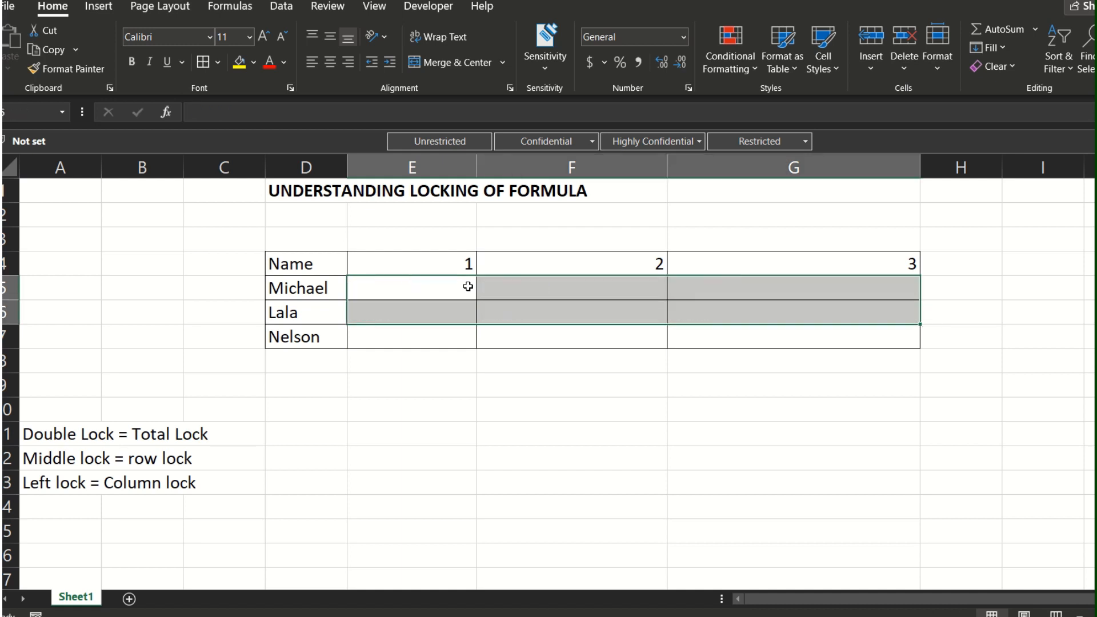
{"action": "key", "text": "Left"}
{"action": "key", "text": "Right"}
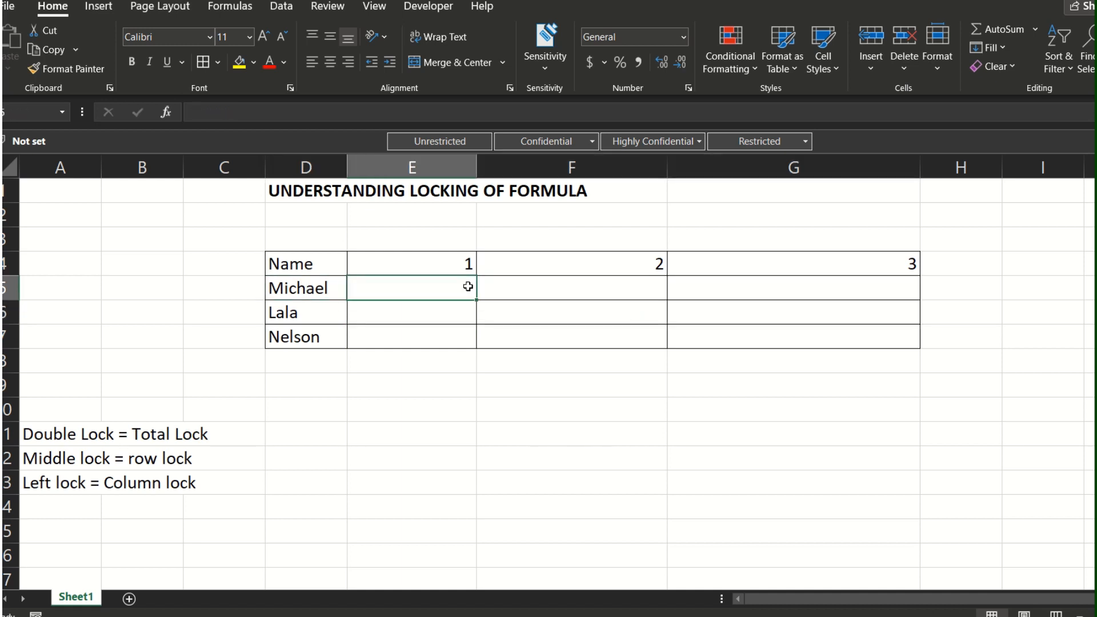
{"action": "type", "text": "="}
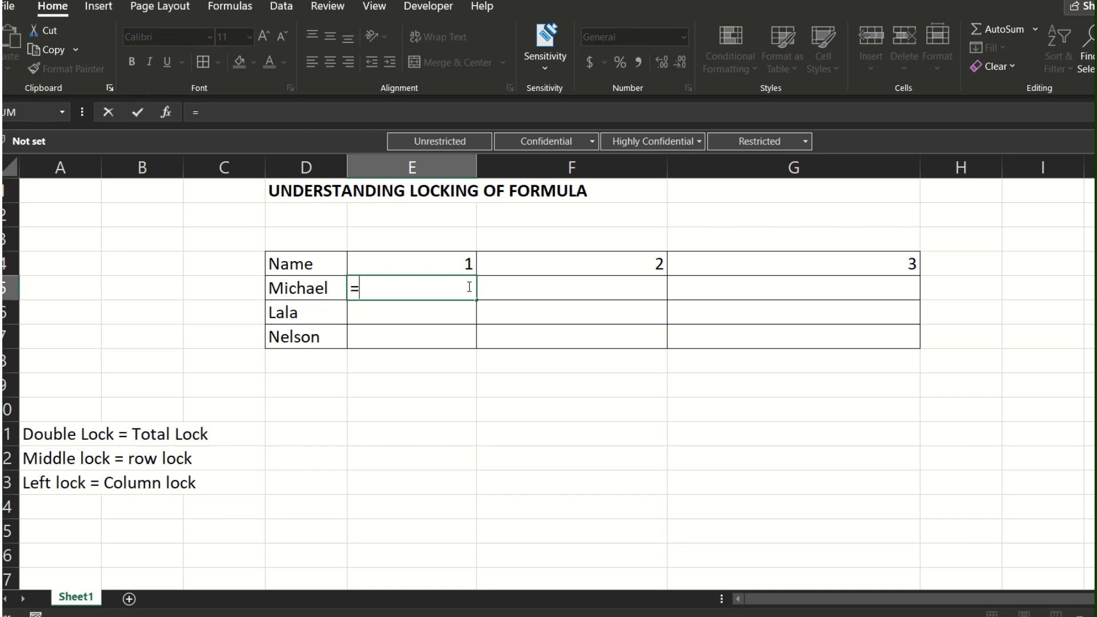
{"action": "key", "text": "Left"}
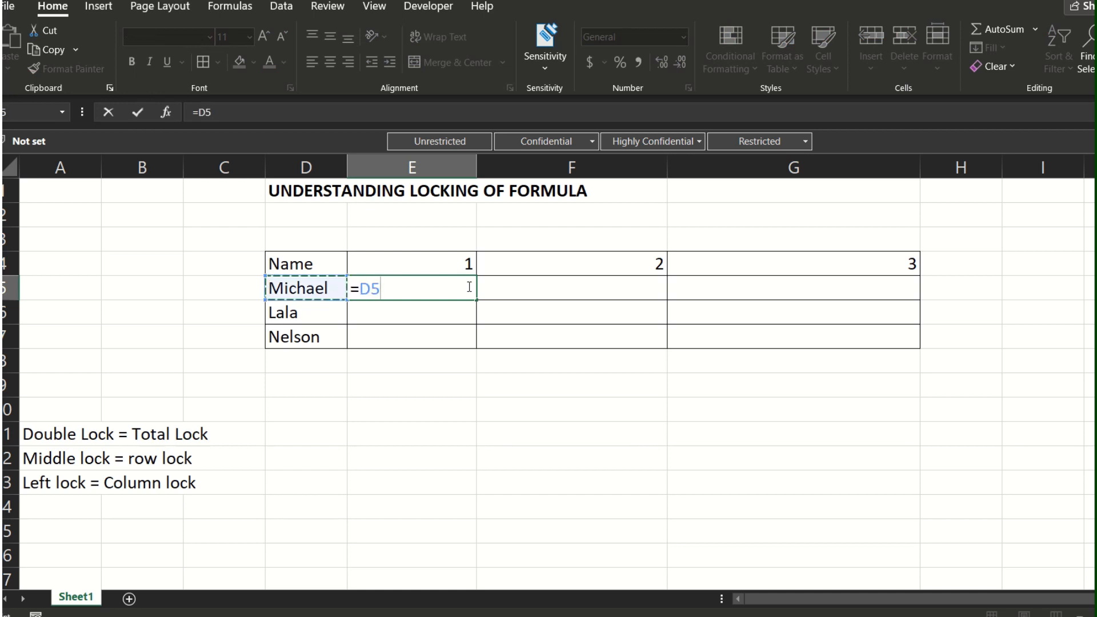
{"action": "type", "text": "&"}
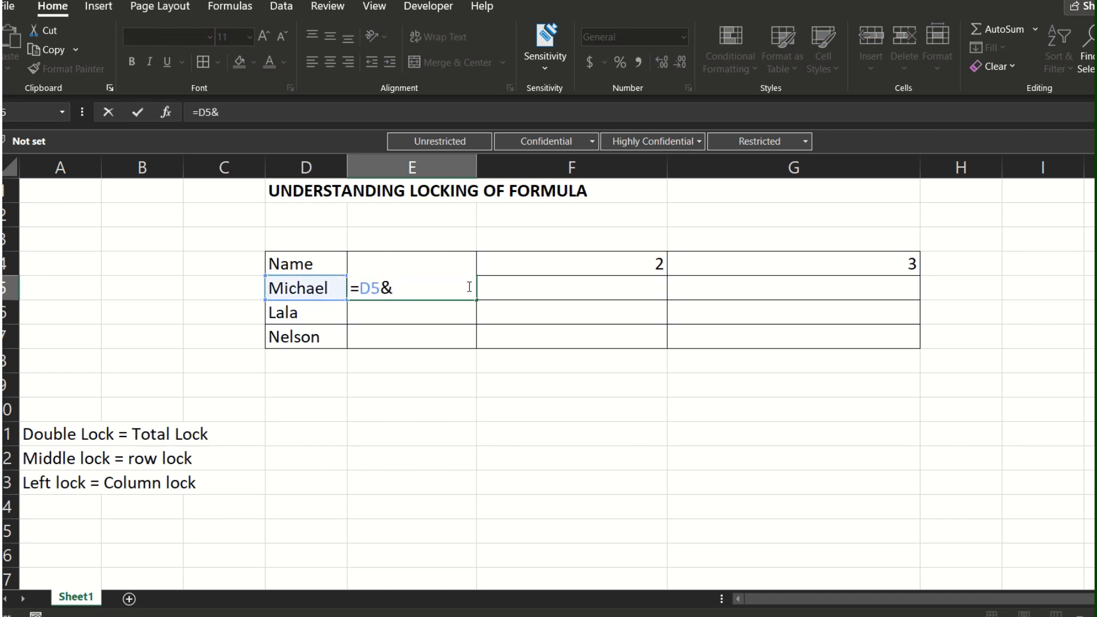
{"action": "key", "text": "Up"}
{"action": "left_click", "coordinate": [510, 260]}
{"action": "left_click", "coordinate": [488, 235]}
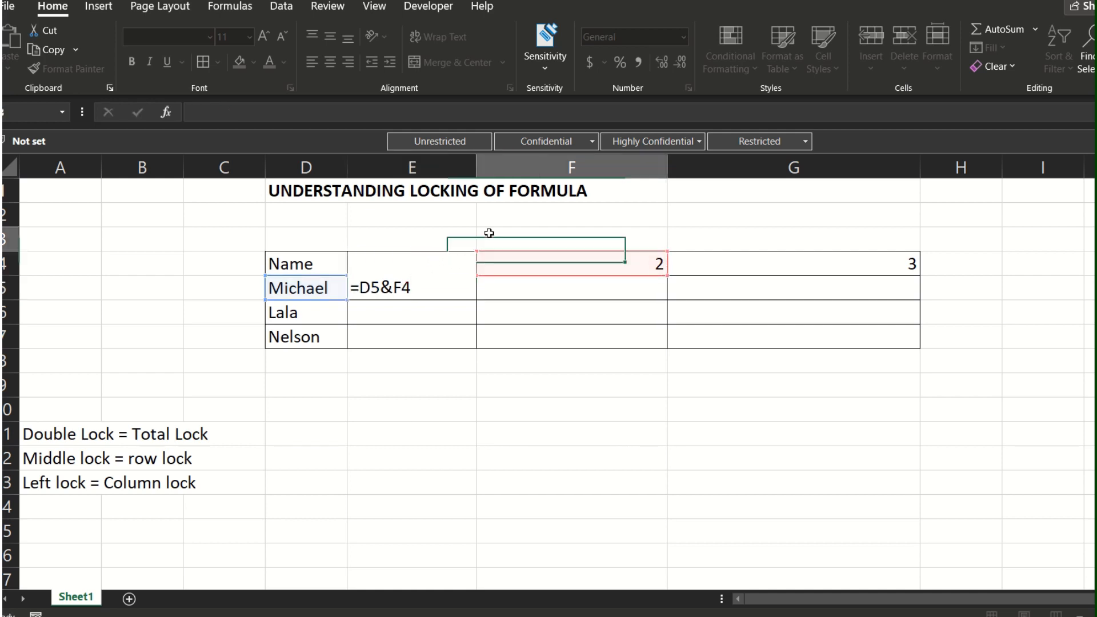
Step: Enter the formula =D5&E4 in E5 to join the name with its column number
{"action": "left_click", "coordinate": [423, 288]}
{"action": "type", "text": "="}
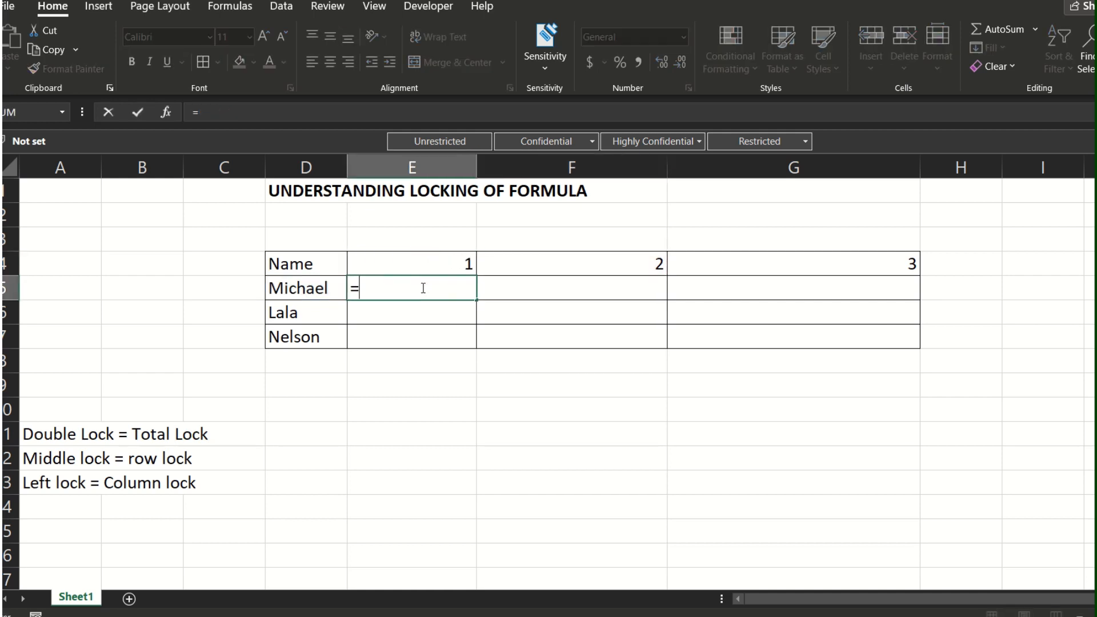
{"action": "key", "text": "Left"}
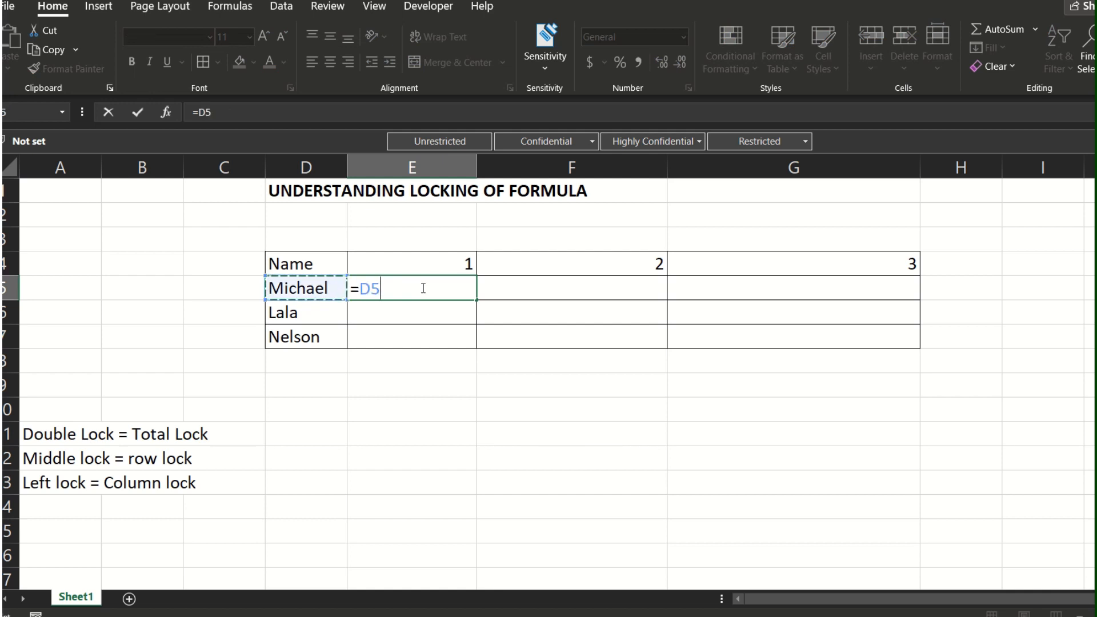
{"action": "type", "text": "&"}
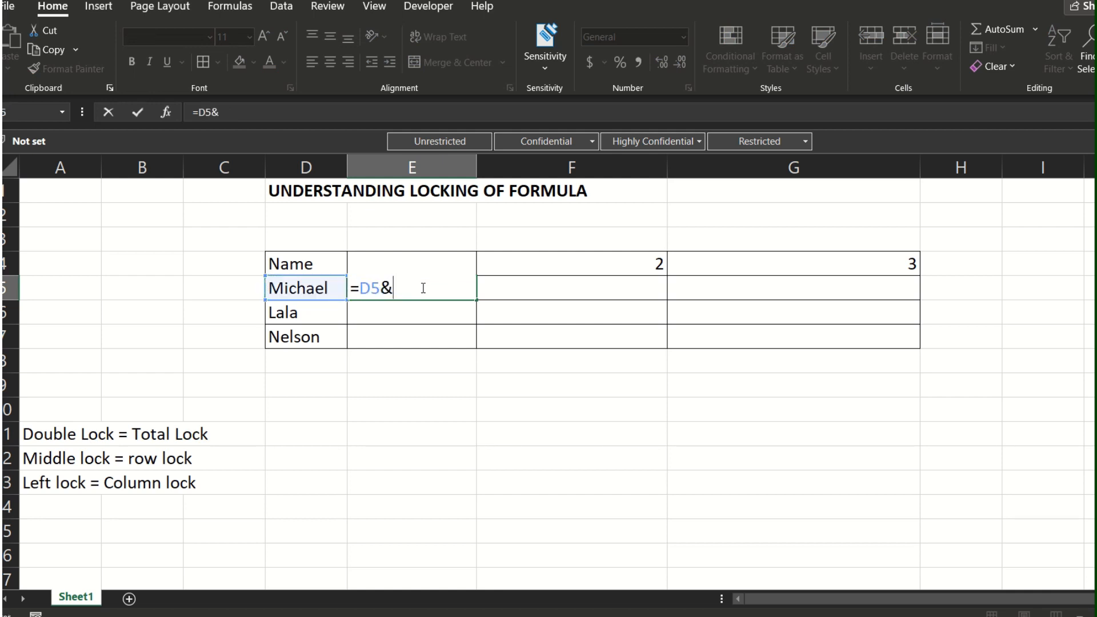
{"action": "key", "text": "Up"}
{"action": "key", "text": "ctrl+Return"}
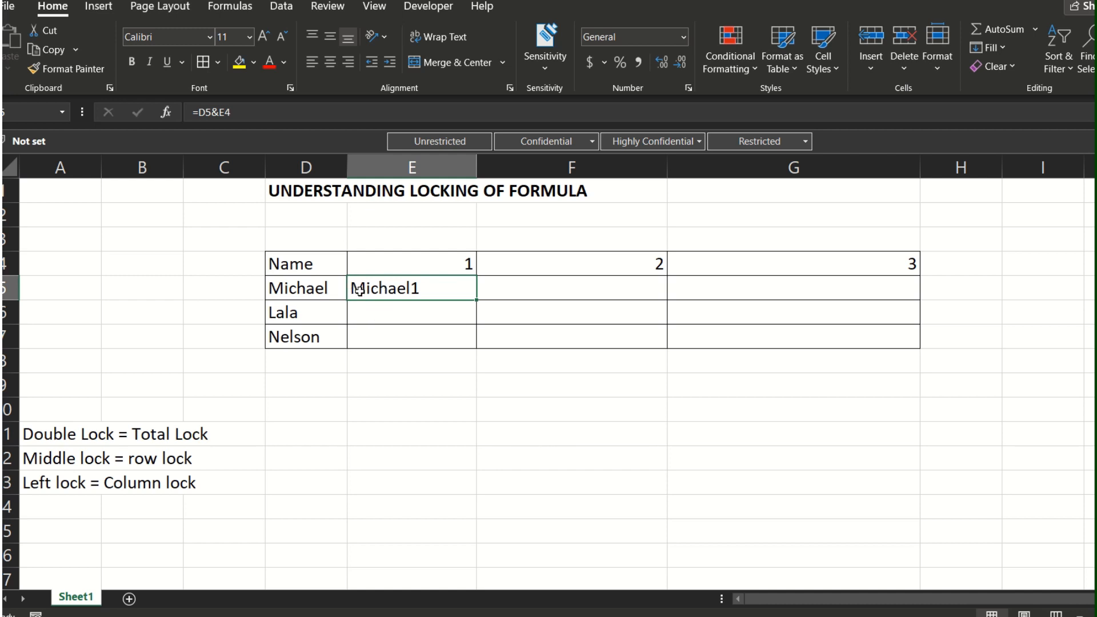
Step: Copy the unlocked formula from E5 into F5 and G5, and inspect the pasted formulas
{"action": "left_click", "coordinate": [331, 290]}
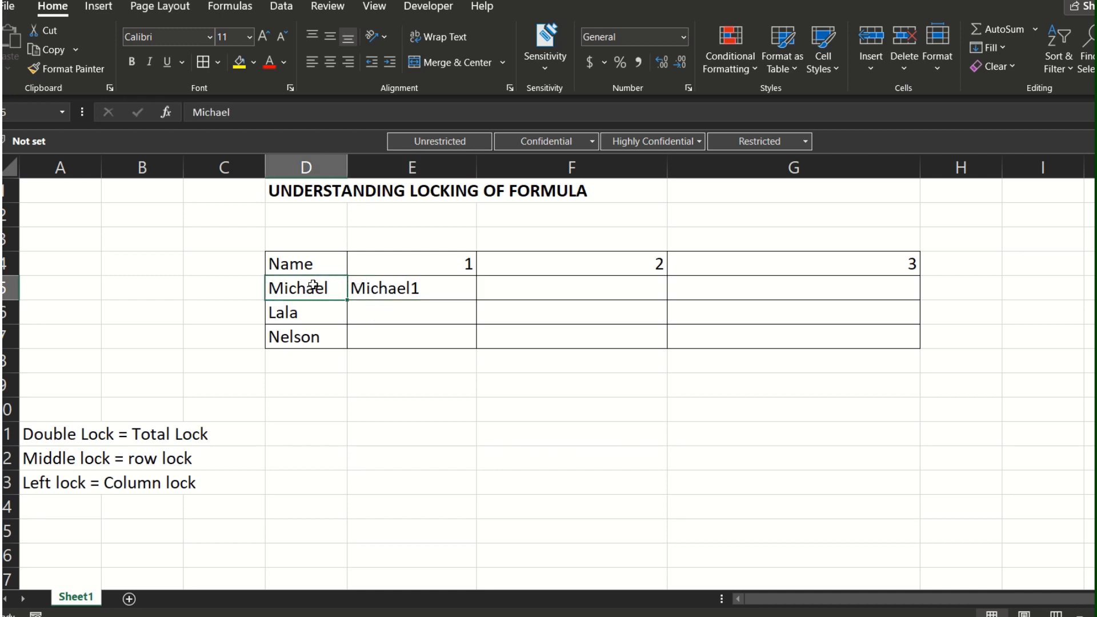
{"action": "left_click", "coordinate": [385, 269]}
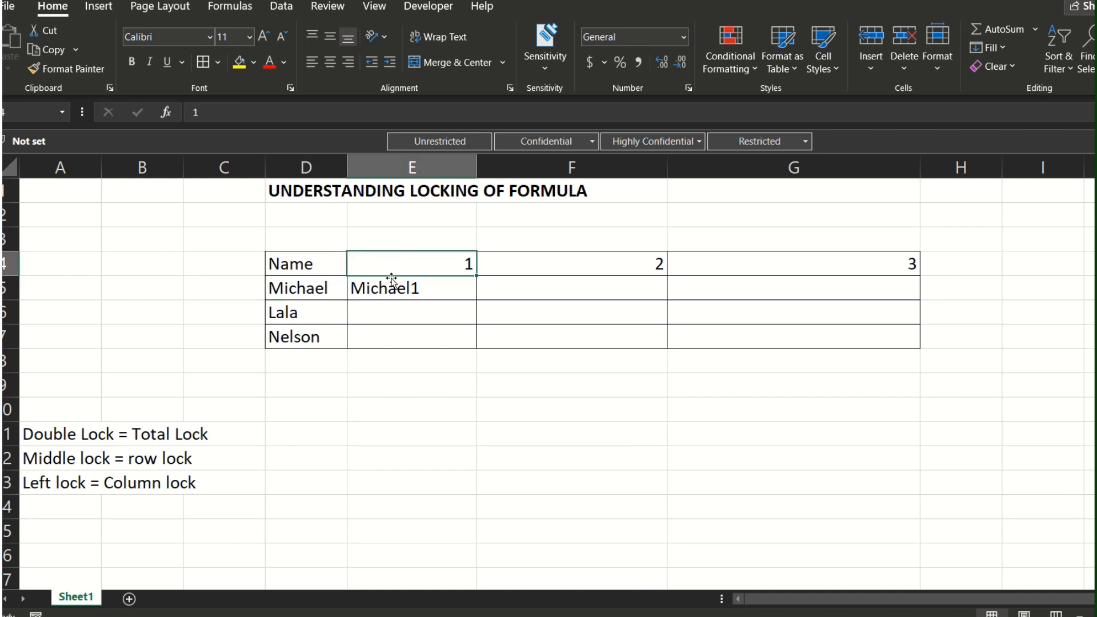
{"action": "left_click", "coordinate": [391, 280]}
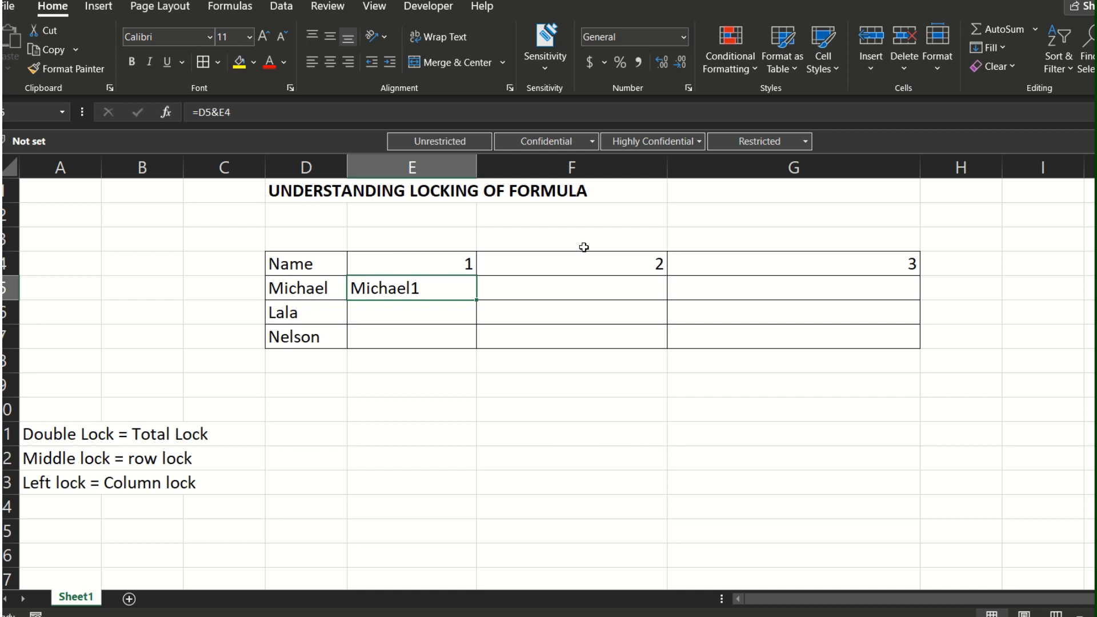
{"action": "key", "text": "ctrl+c"}
{"action": "key", "text": "Right"}
{"action": "key", "text": "ctrl+v"}
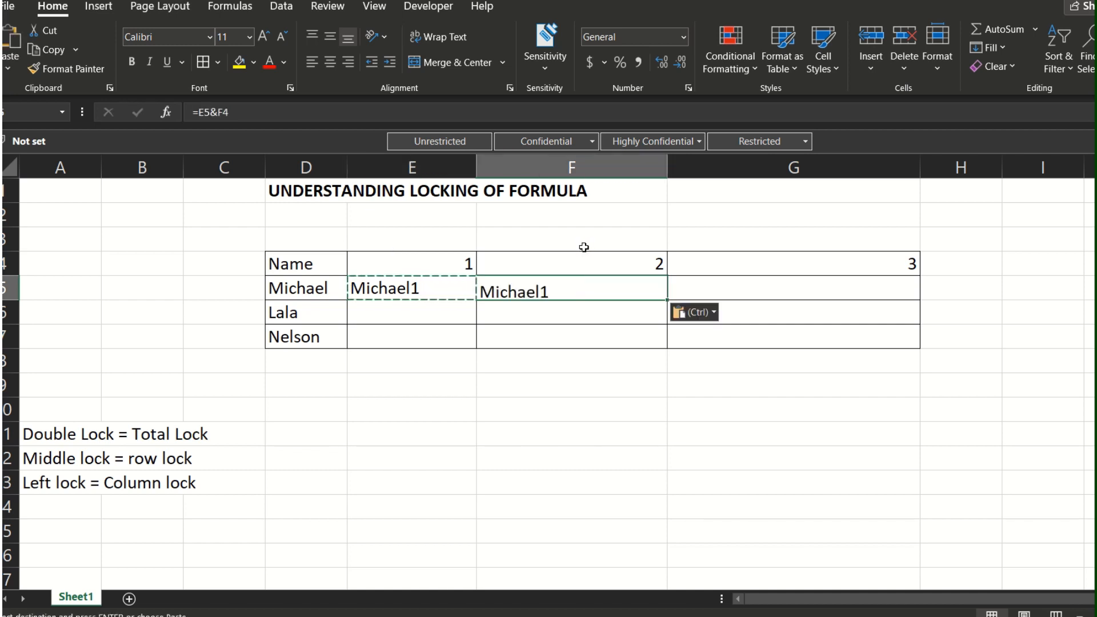
{"action": "key", "text": "Right"}
{"action": "key", "text": "ctrl+v"}
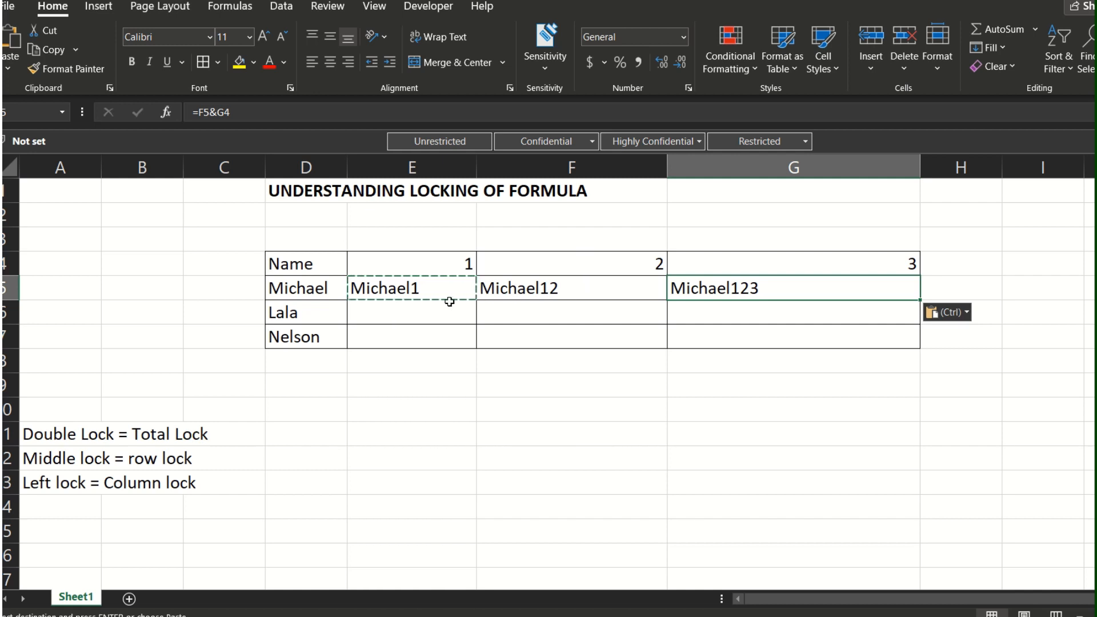
{"action": "left_click", "coordinate": [546, 292]}
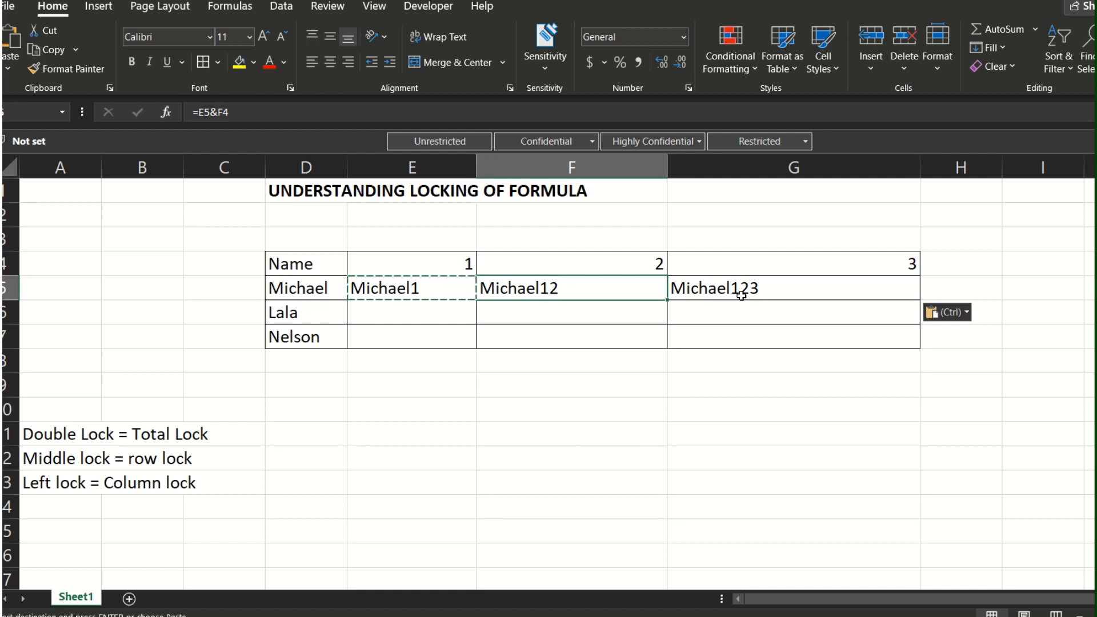
{"action": "left_click", "coordinate": [741, 291]}
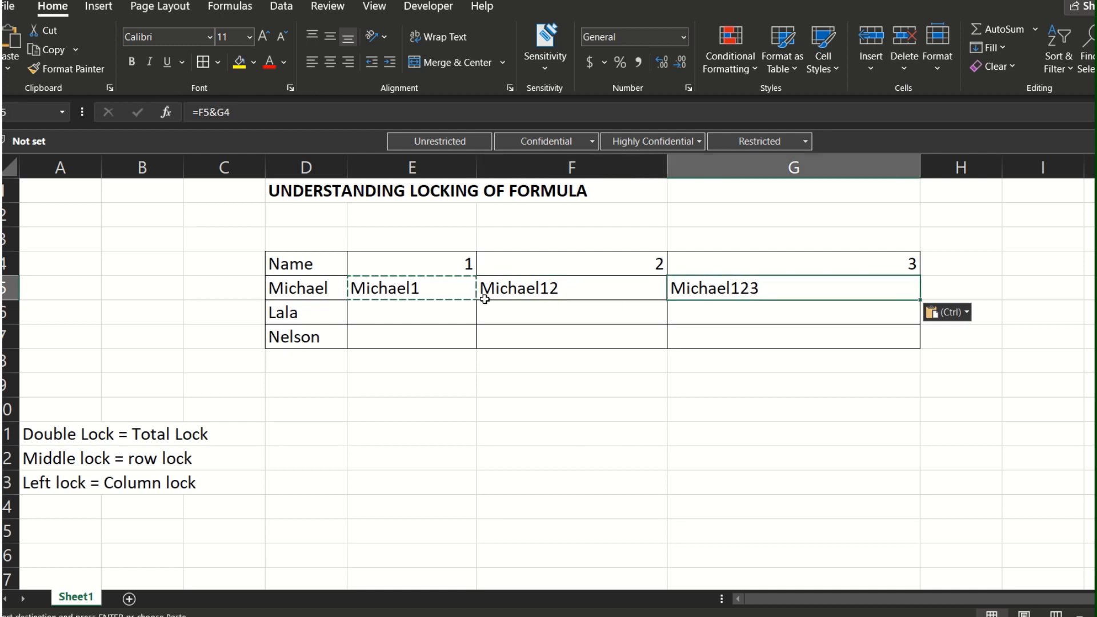
Step: Compare the unlocked formulas in E5 and F5 with the header number in F4, pasting E5's formula into F5 again
{"action": "left_click", "coordinate": [448, 292]}
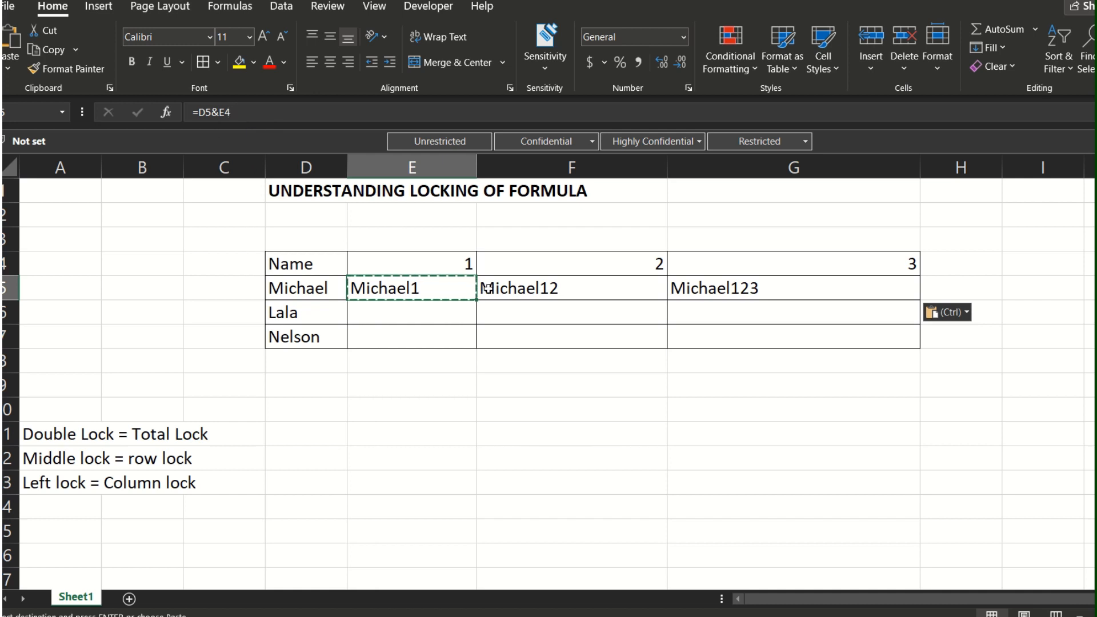
{"action": "left_click", "coordinate": [526, 288]}
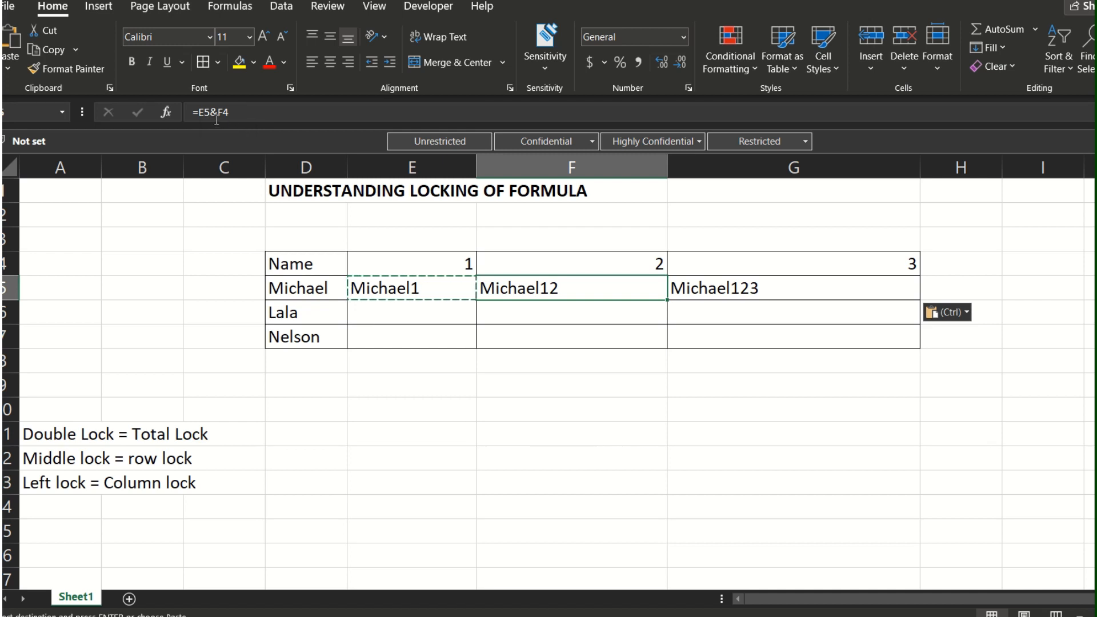
{"action": "left_click", "coordinate": [388, 287]}
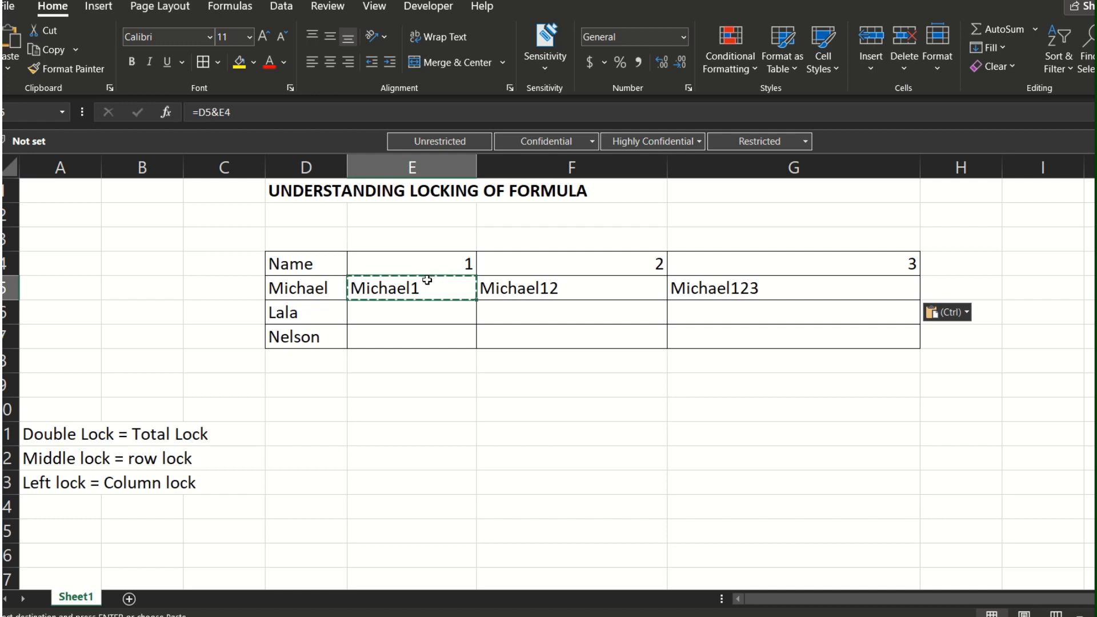
{"action": "left_click", "coordinate": [519, 259]}
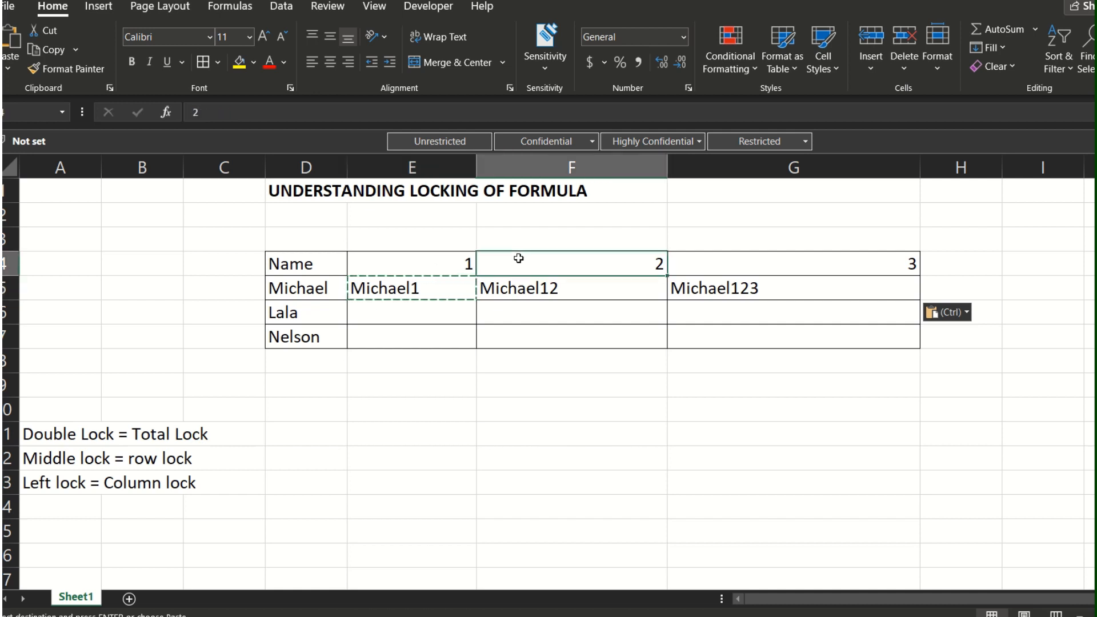
{"action": "left_click", "coordinate": [504, 296]}
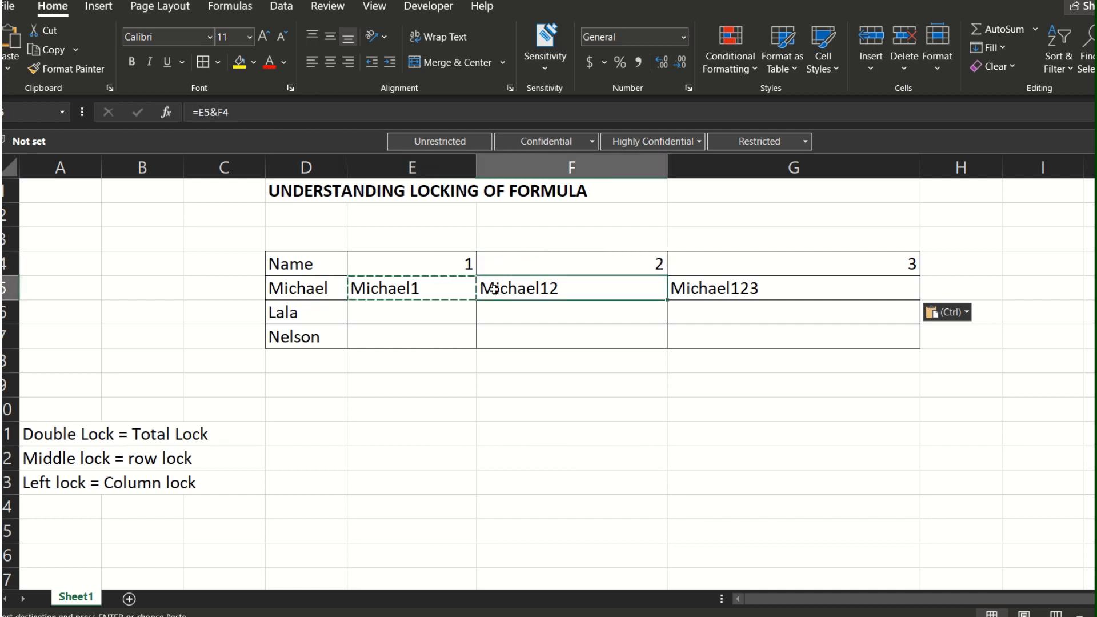
{"action": "left_click", "coordinate": [525, 268]}
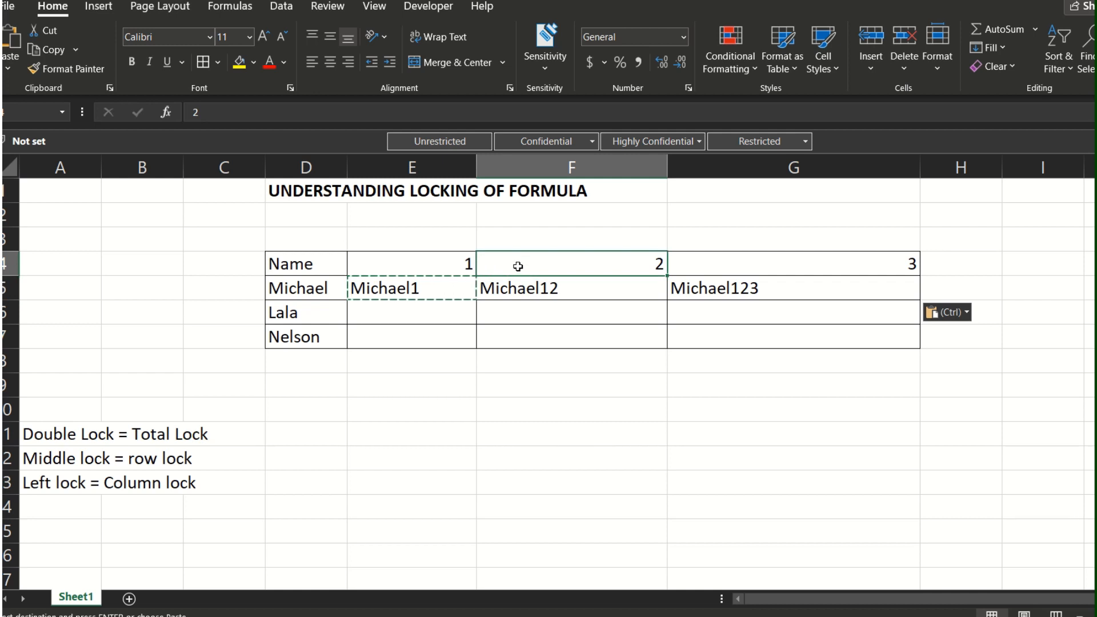
{"action": "left_click", "coordinate": [500, 286]}
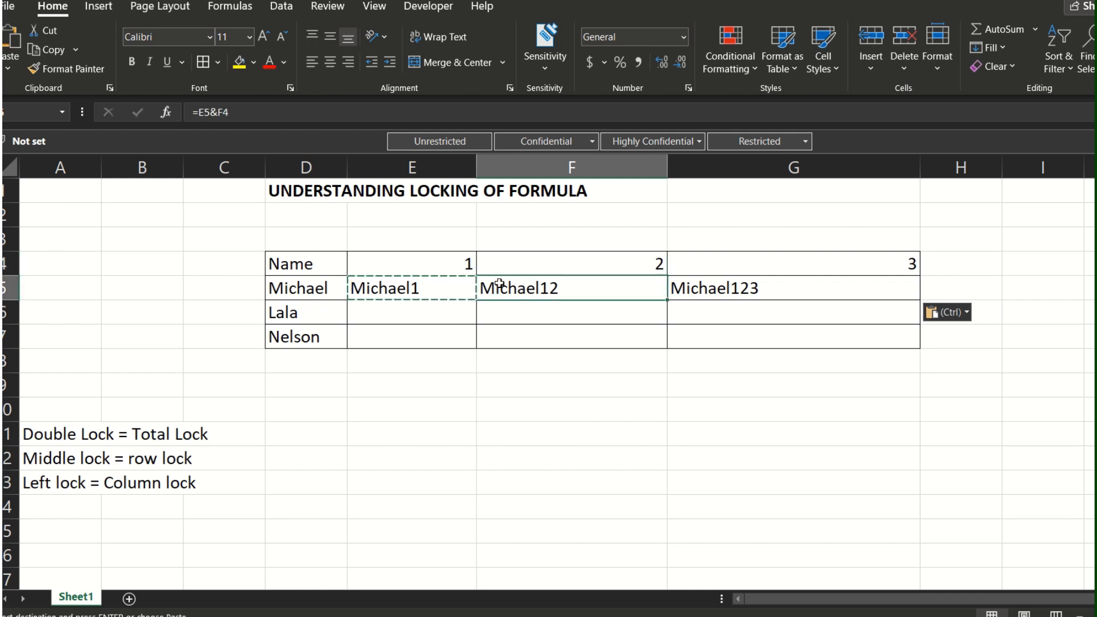
{"action": "left_click", "coordinate": [397, 284]}
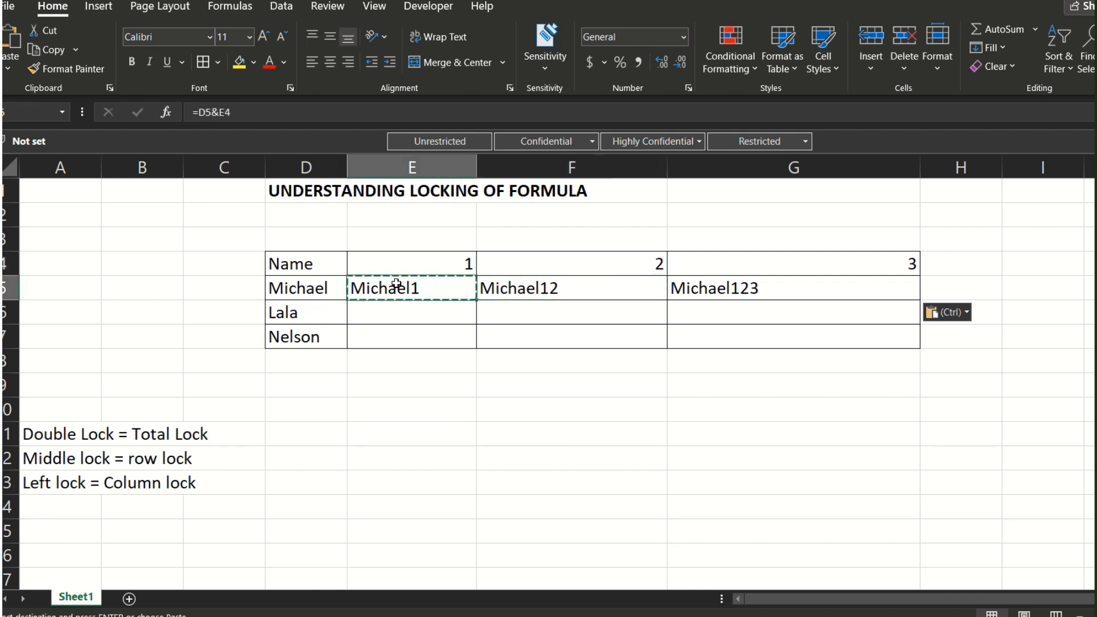
{"action": "left_click", "coordinate": [578, 257]}
{"action": "left_click", "coordinate": [516, 293]}
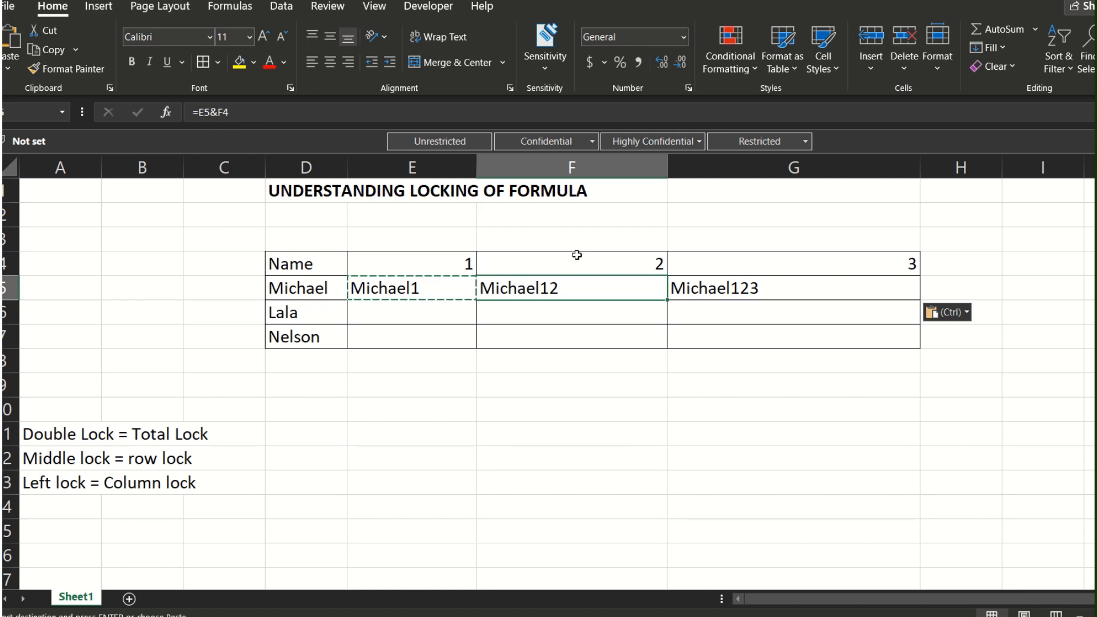
{"action": "left_click", "coordinate": [465, 282]}
{"action": "left_click", "coordinate": [546, 282]}
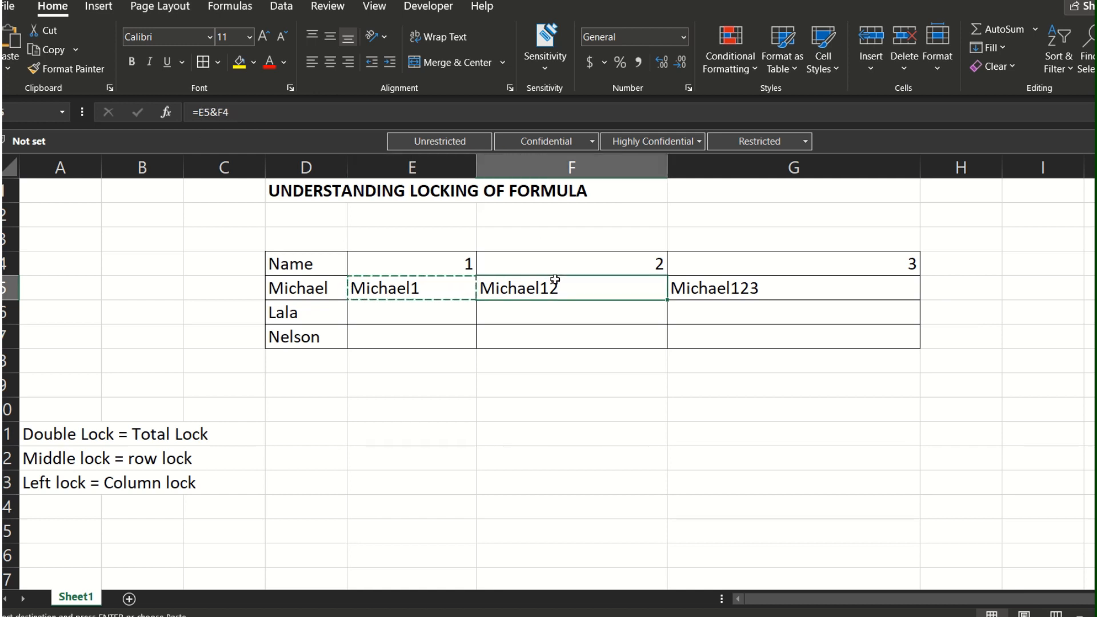
{"action": "key", "text": "ctrl+v"}
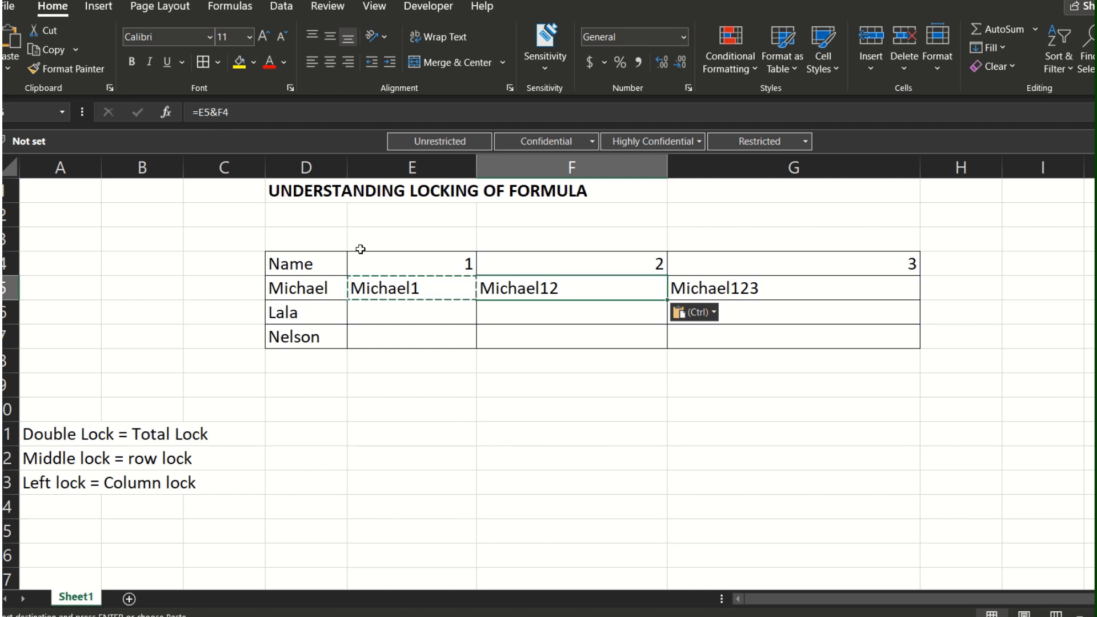
Step: Consult the Double Lock note in A11 and fully lock the name reference in E5, making the formula =$D$5&E4
{"action": "left_click", "coordinate": [405, 286]}
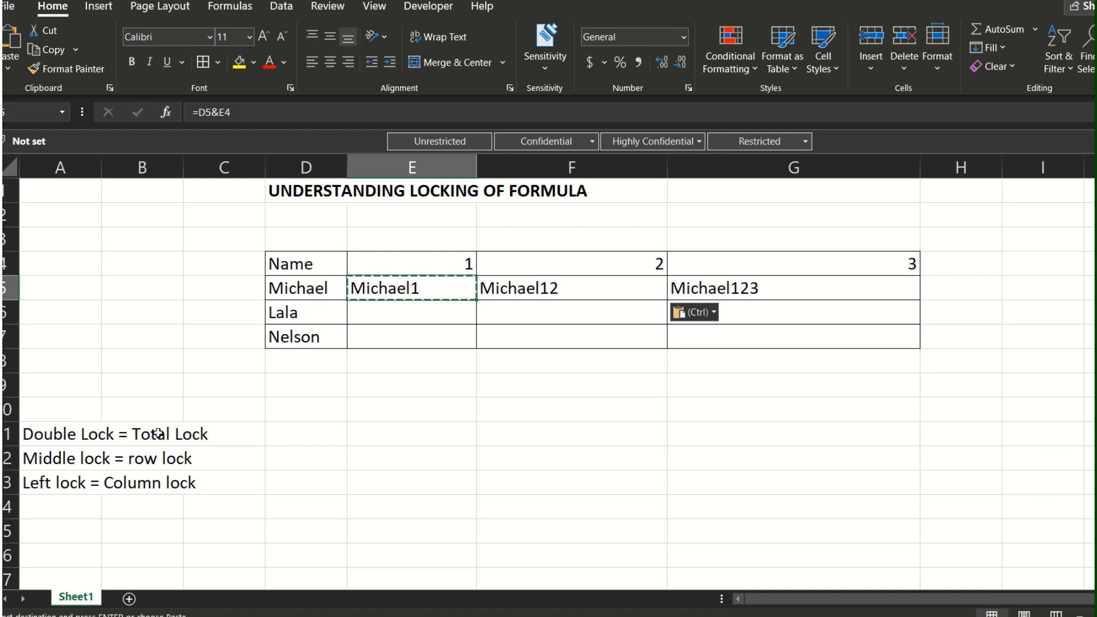
{"action": "left_click", "coordinate": [77, 430]}
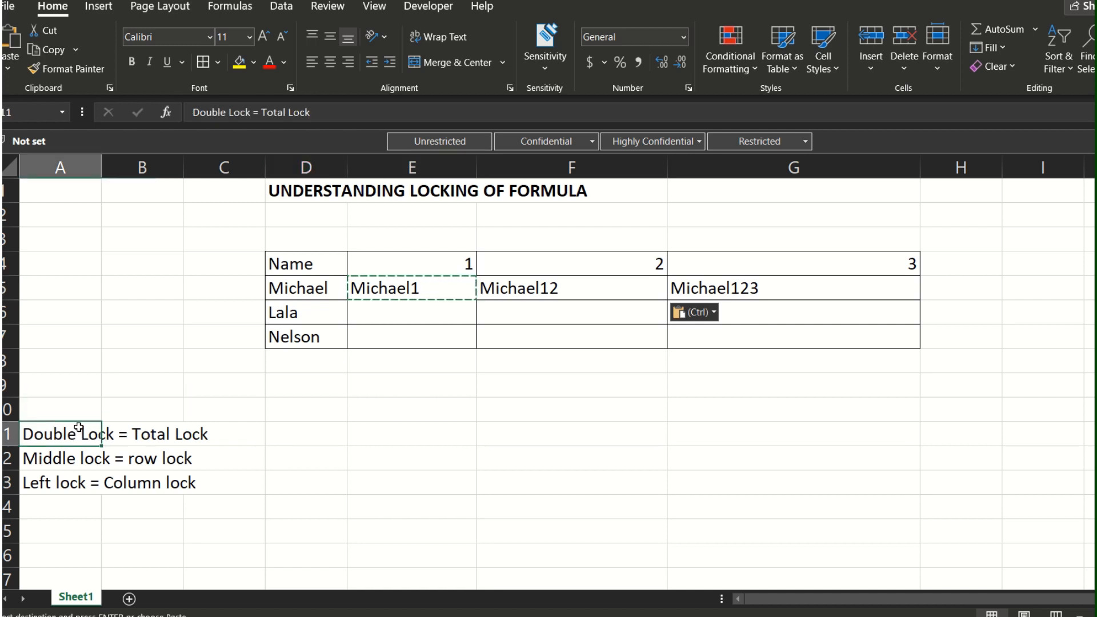
{"action": "left_click", "coordinate": [143, 426]}
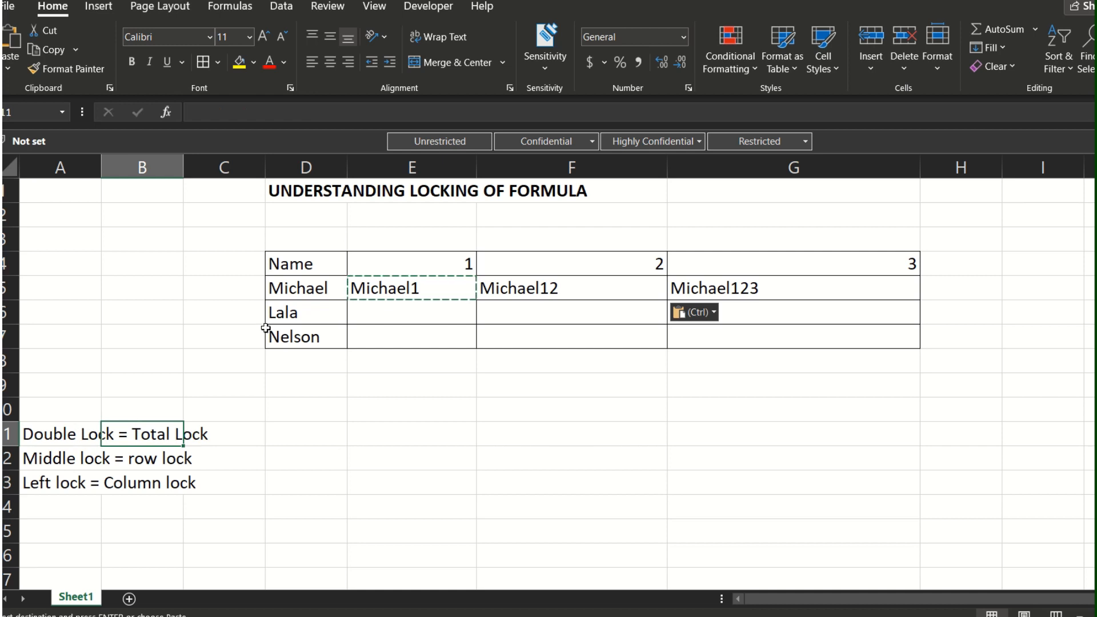
{"action": "left_click", "coordinate": [434, 285]}
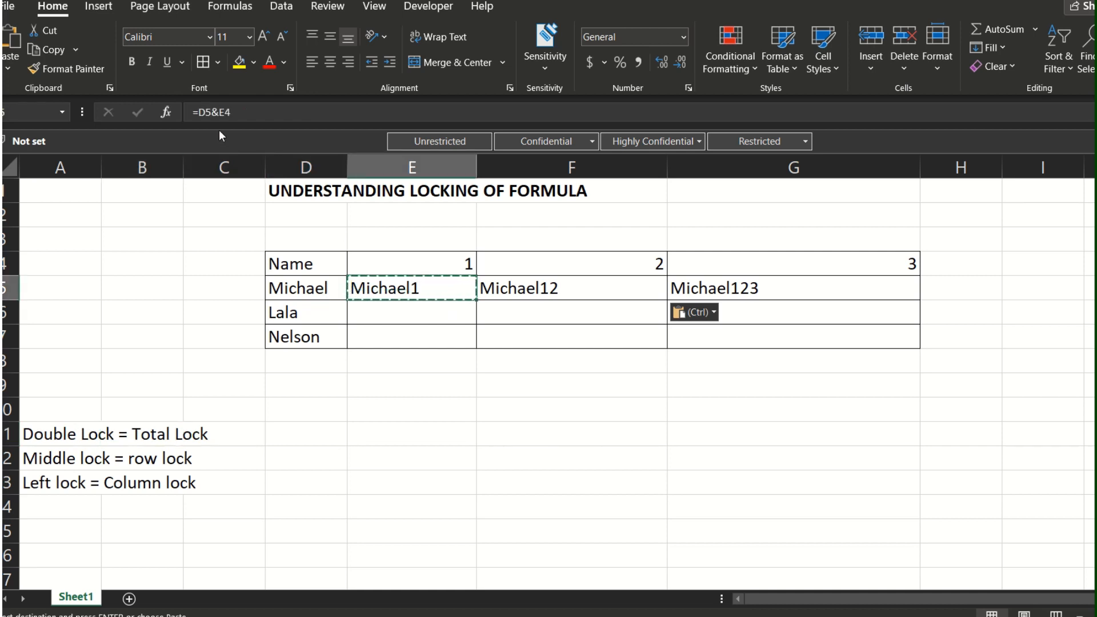
{"action": "left_click", "coordinate": [208, 113]}
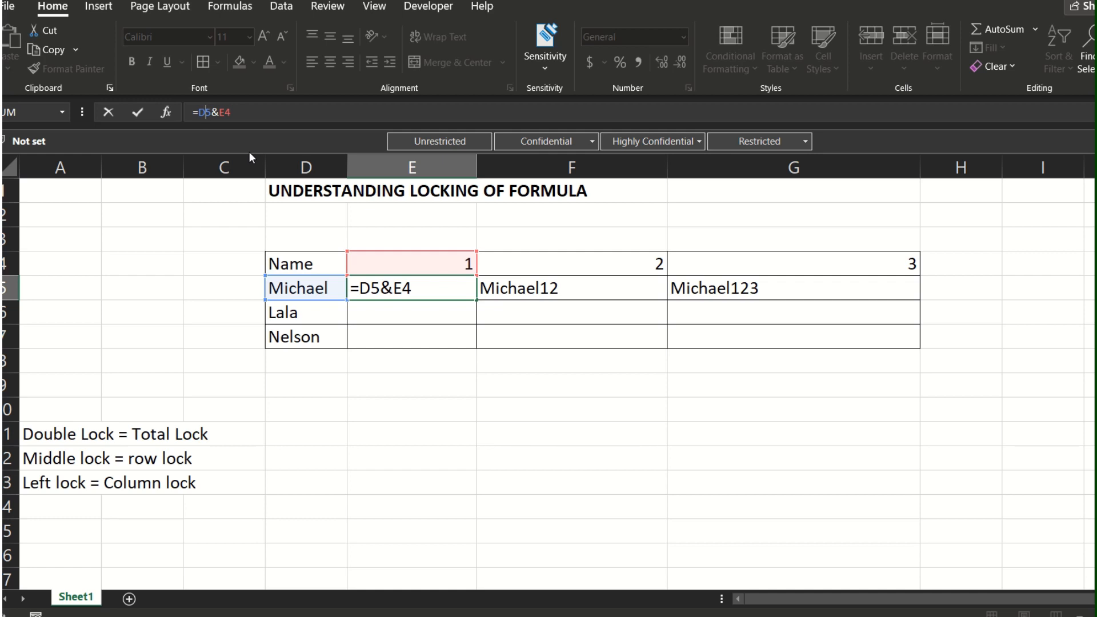
{"action": "key", "text": "F4"}
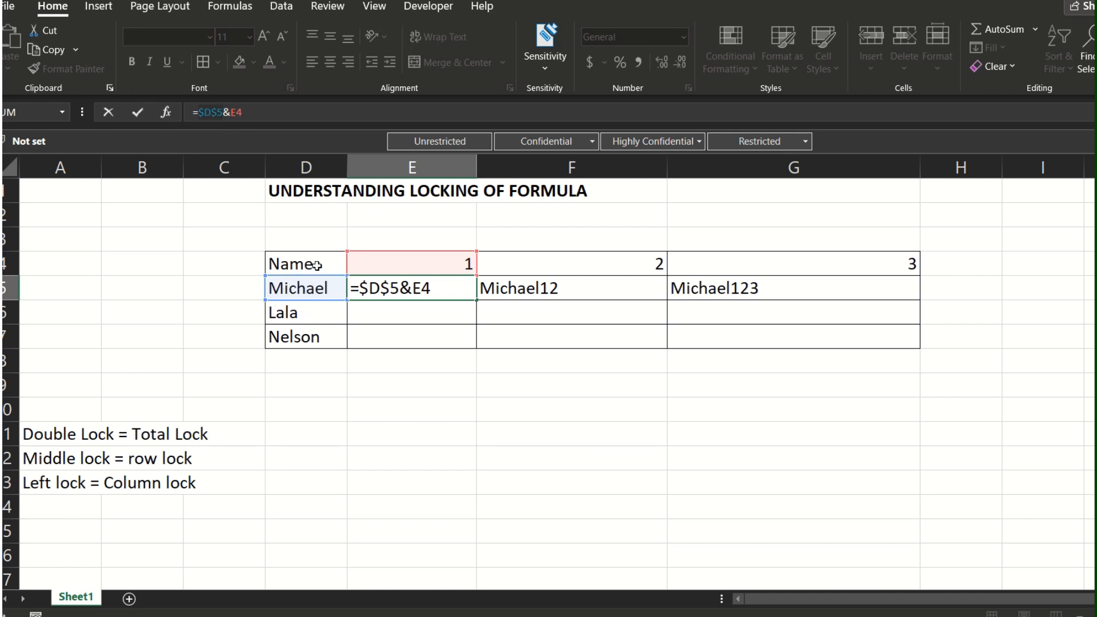
{"action": "key", "text": "Return"}
Step: Copy the formula with the fully locked name reference from E5 into F5 and G5
{"action": "key", "text": "Up"}
{"action": "key", "text": "ctrl+c"}
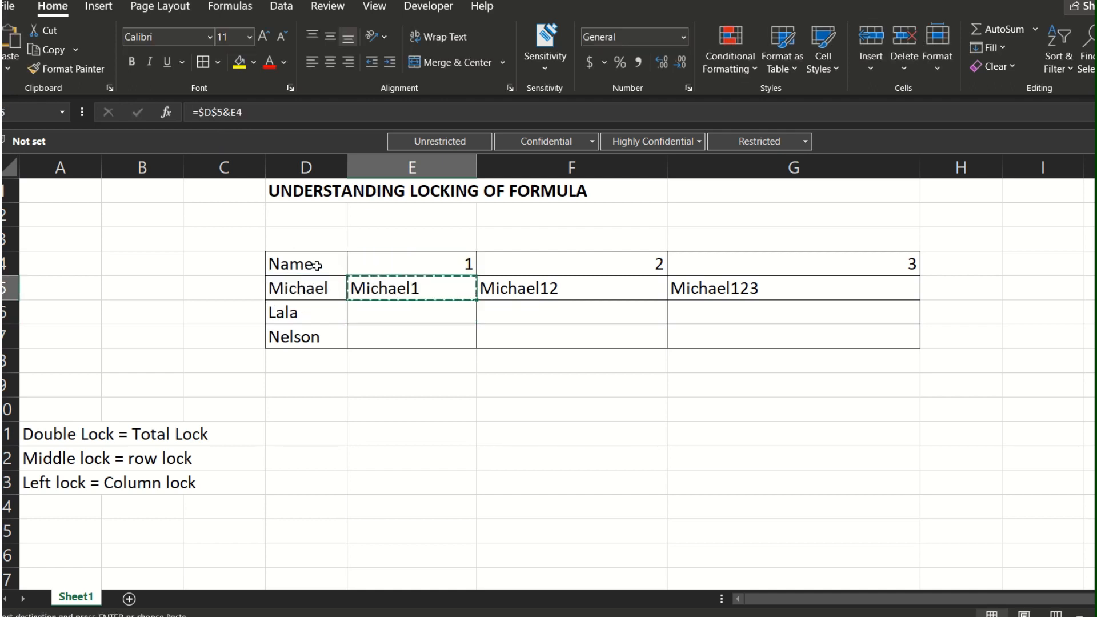
{"action": "key", "text": "Right"}
{"action": "key", "text": "ctrl+v"}
{"action": "key", "text": "Right"}
{"action": "key", "text": "ctrl+v"}
{"action": "key", "text": "ctrl+v"}
Step: Inspect the formulas across E5:G5 to compare how the locked name reference and the unlocked number reference behave
{"action": "key", "text": "Left"}
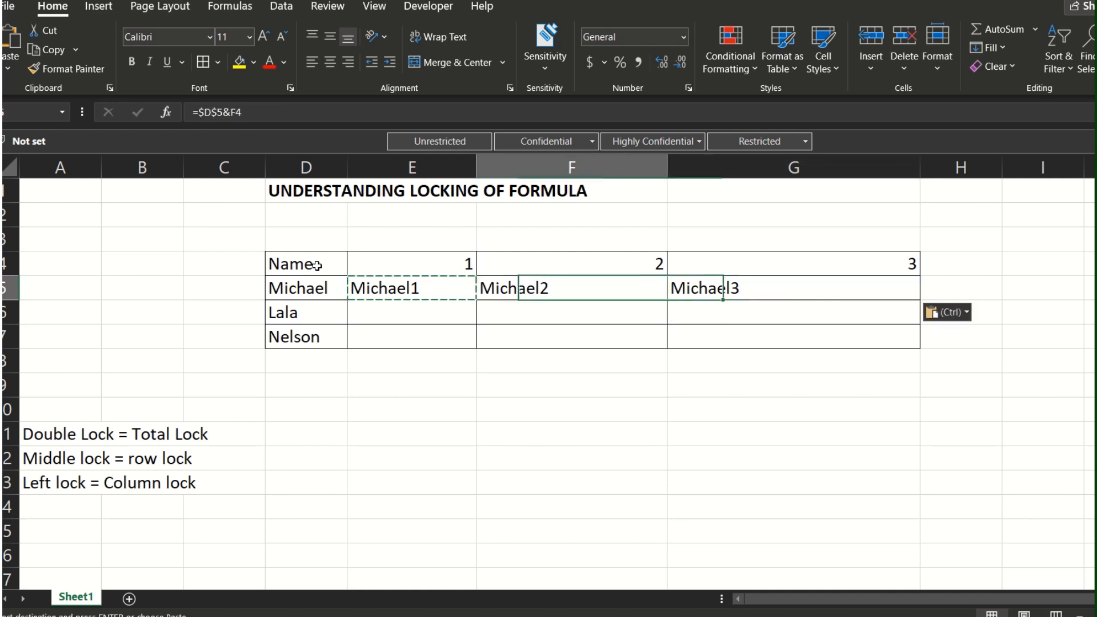
{"action": "key", "text": "Left"}
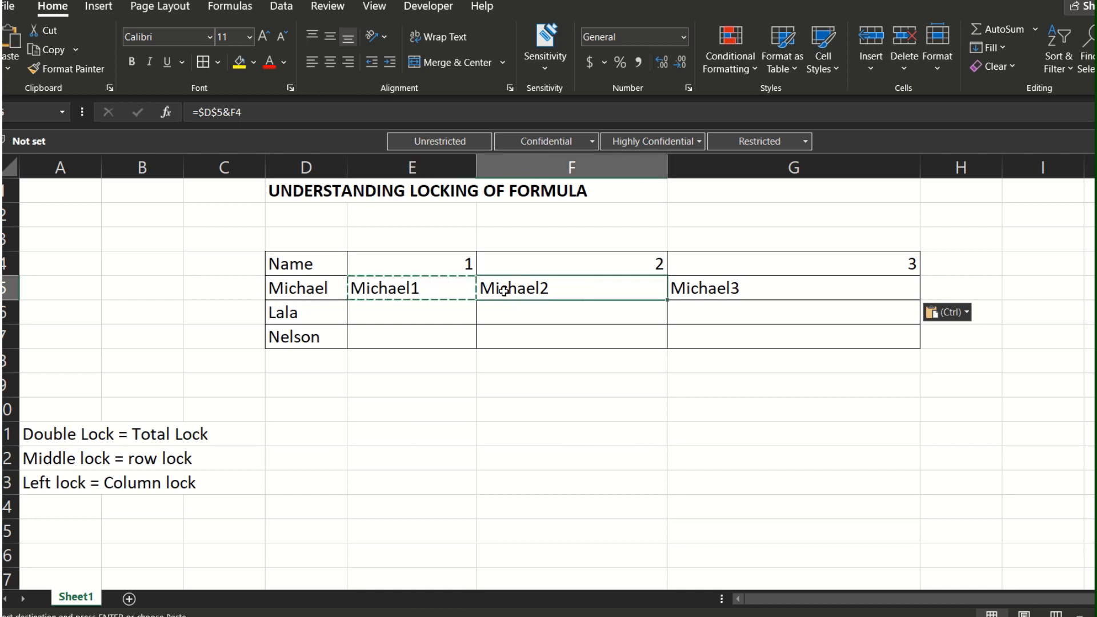
{"action": "key", "text": "Right"}
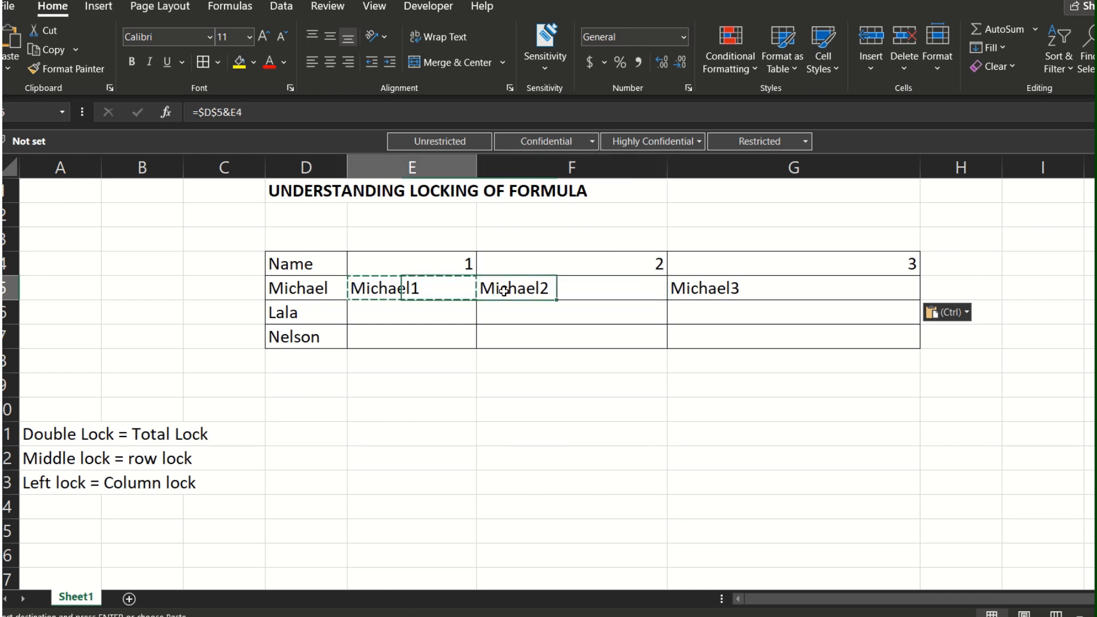
{"action": "key", "text": "Right"}
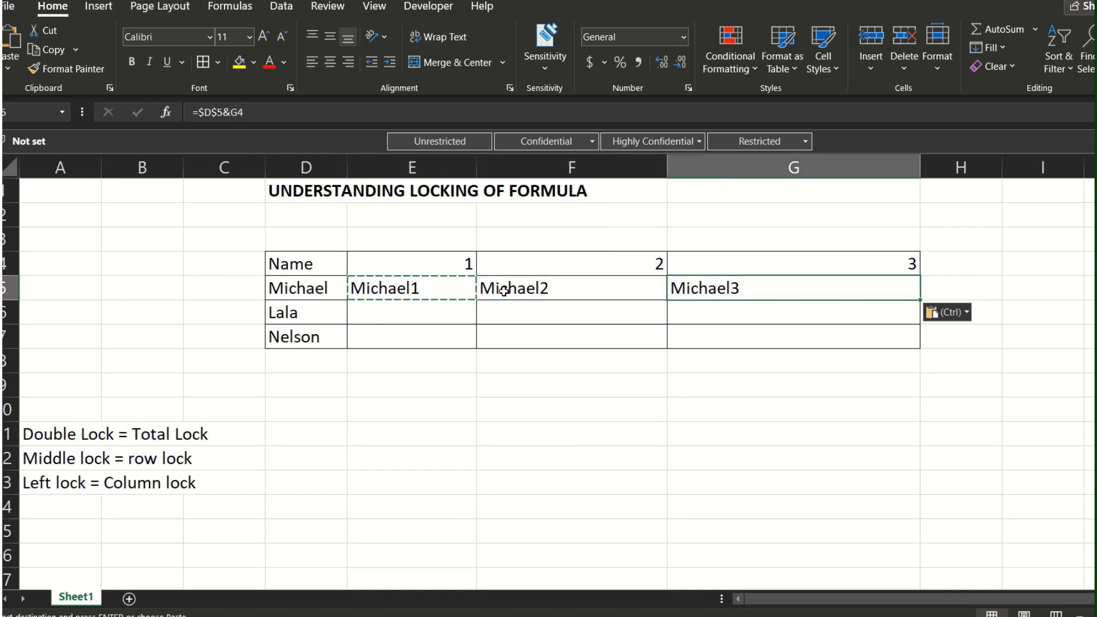
{"action": "key", "text": "Left"}
{"action": "key", "text": "Left"}
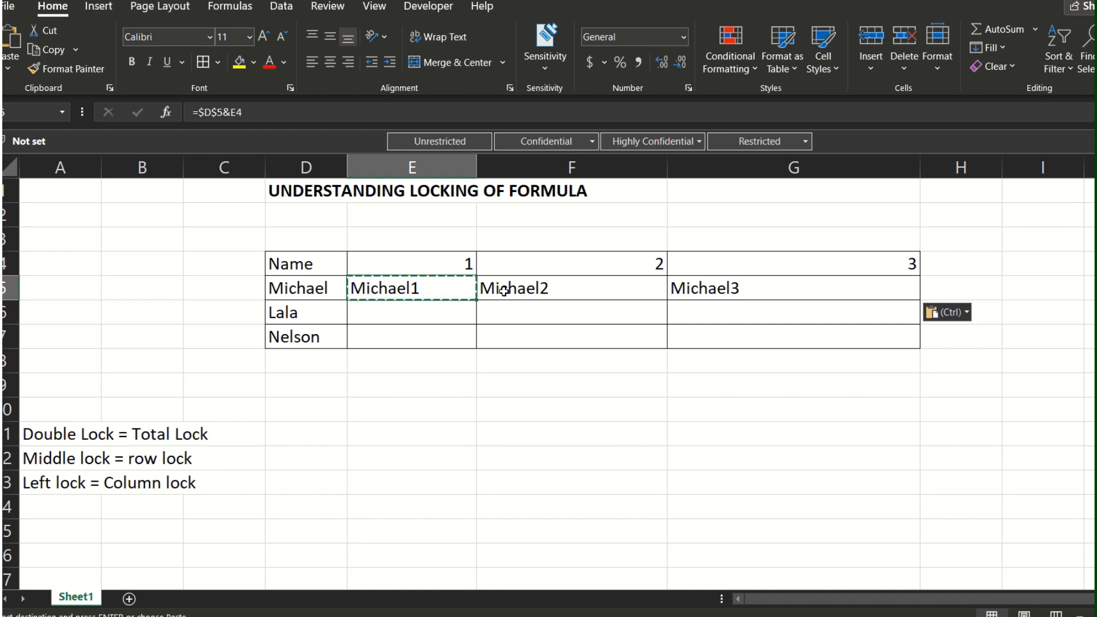
{"action": "key", "text": "Right"}
{"action": "key", "text": "Right"}
{"action": "key", "text": "Left"}
{"action": "key", "text": "Left"}
Step: Paste the copied E5 formula into E6, F6 and G6 in the second name's row
{"action": "key", "text": "Down"}
{"action": "key", "text": "ctrl+v"}
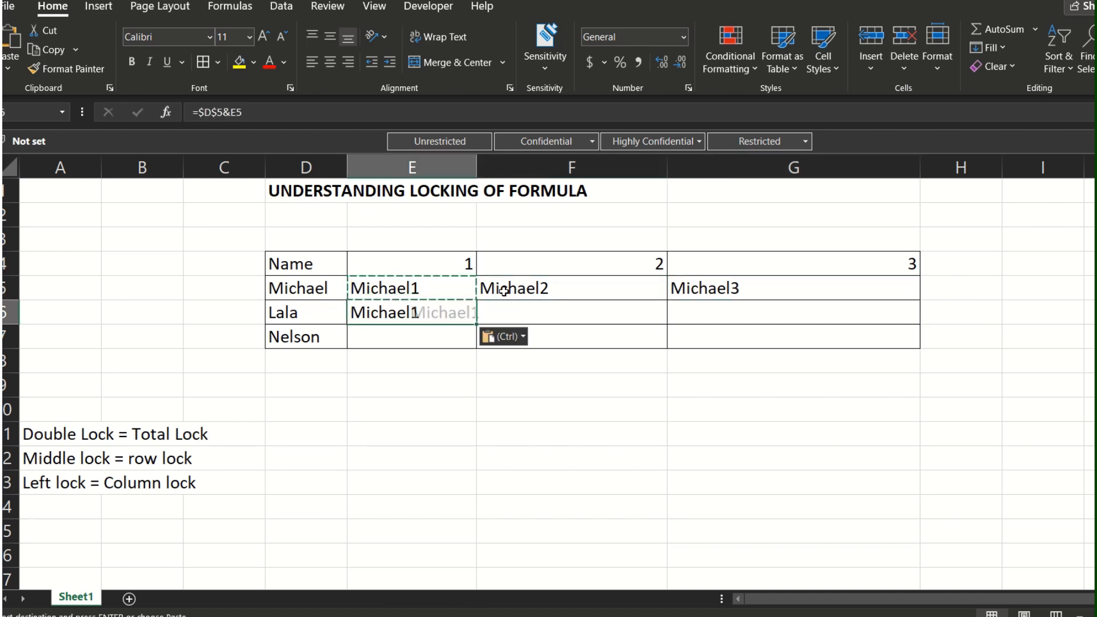
{"action": "key", "text": "Right"}
{"action": "key", "text": "ctrl+v"}
{"action": "key", "text": "Right"}
{"action": "key", "text": "ctrl+v"}
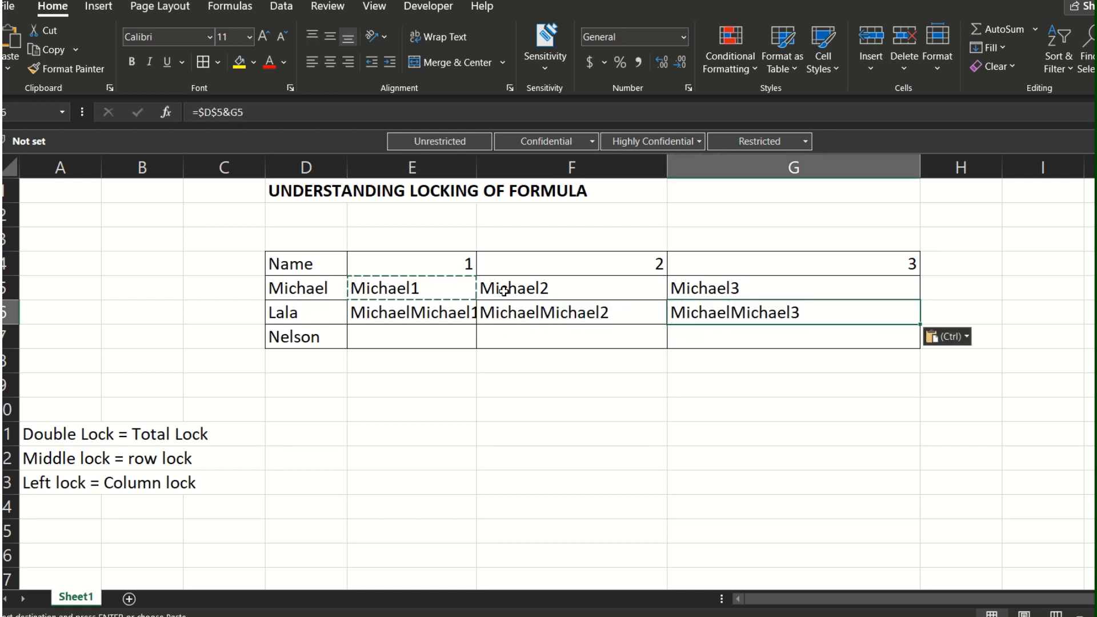
Step: Inspect the pasted formulas across E6:G6 and compare them with the name in D6 and the formula in E5
{"action": "key", "text": "Left"}
{"action": "key", "text": "Left"}
{"action": "key", "text": "Left"}
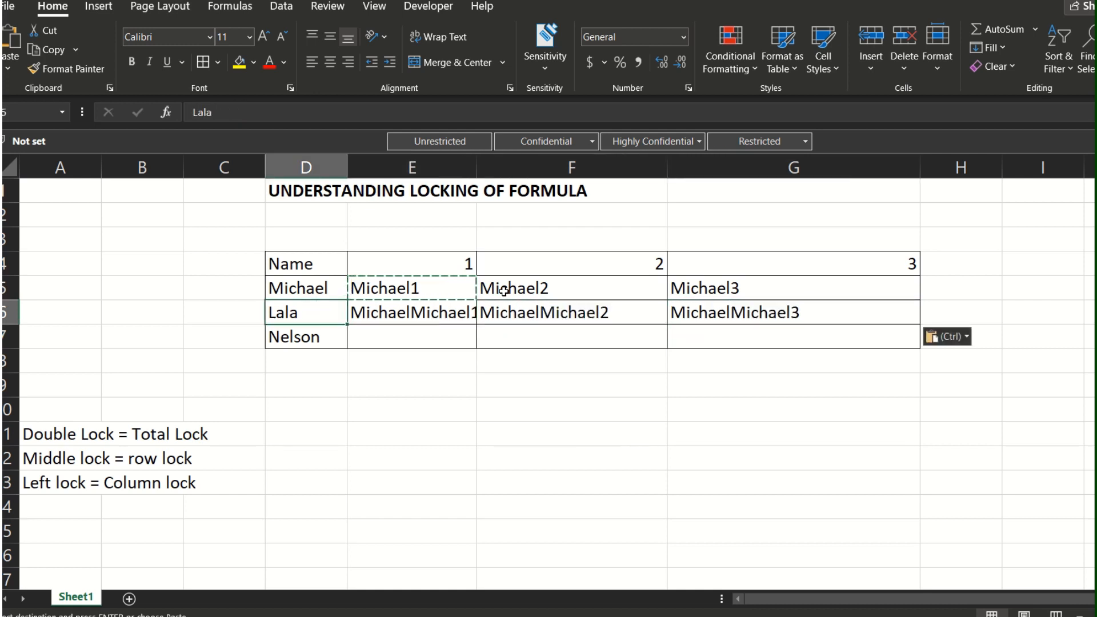
{"action": "key", "text": "Right"}
{"action": "key", "text": "Right"}
{"action": "key", "text": "Right"}
{"action": "key", "text": "Right"}
{"action": "key", "text": "Left"}
{"action": "key", "text": "Left"}
{"action": "key", "text": "Left"}
{"action": "key", "text": "Left"}
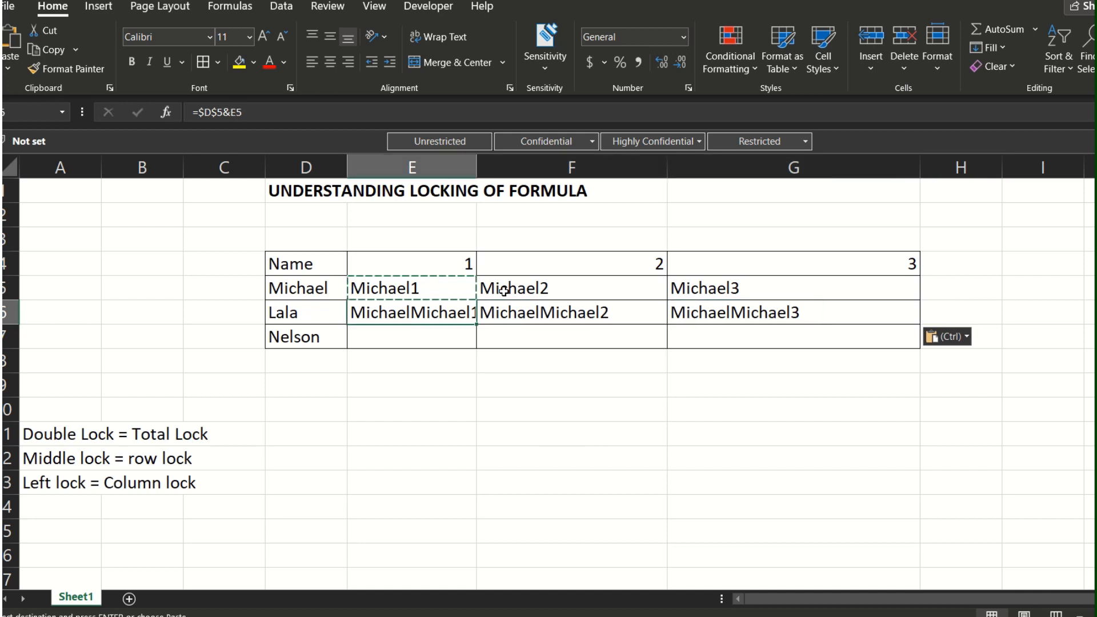
{"action": "key", "text": "Right"}
{"action": "key", "text": "Right"}
{"action": "key", "text": "Left"}
{"action": "key", "text": "Left"}
{"action": "key", "text": "Right"}
{"action": "key", "text": "Up"}
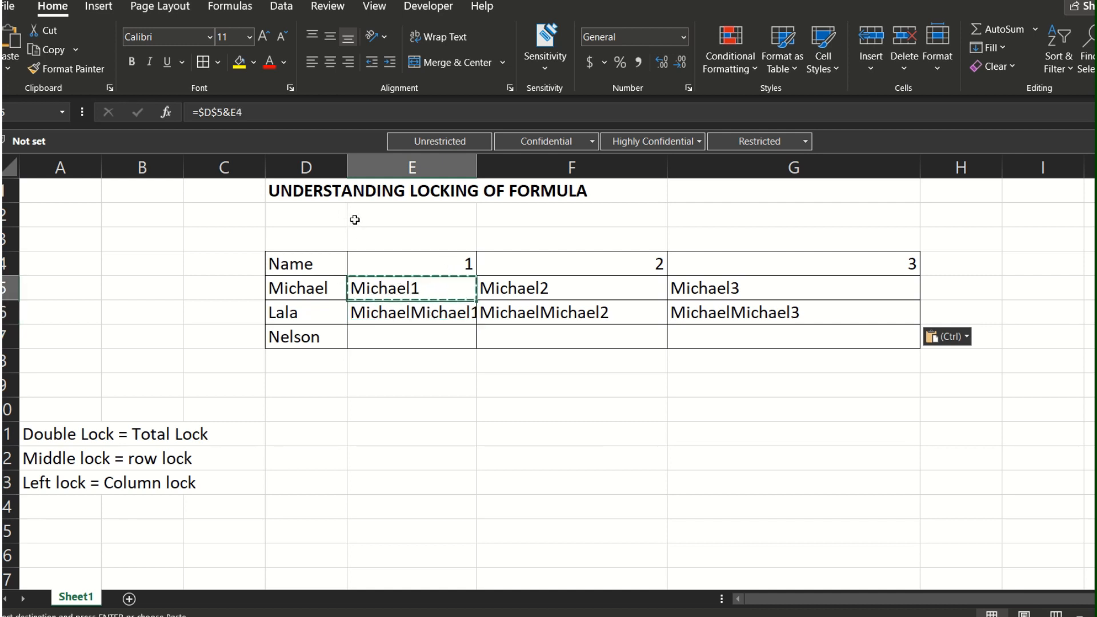
{"action": "key", "text": "Down"}
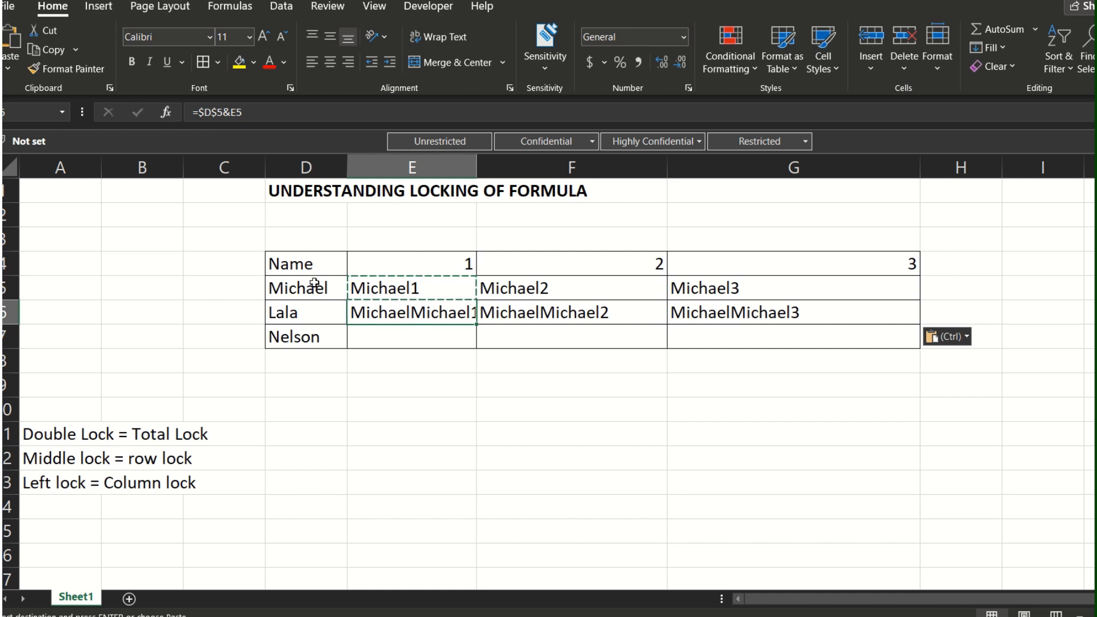
Step: Compare the E6 and F6 formulas with the names in D5:D6 and the row above, pasting E5's formula into F6 again
{"action": "left_click", "coordinate": [297, 314]}
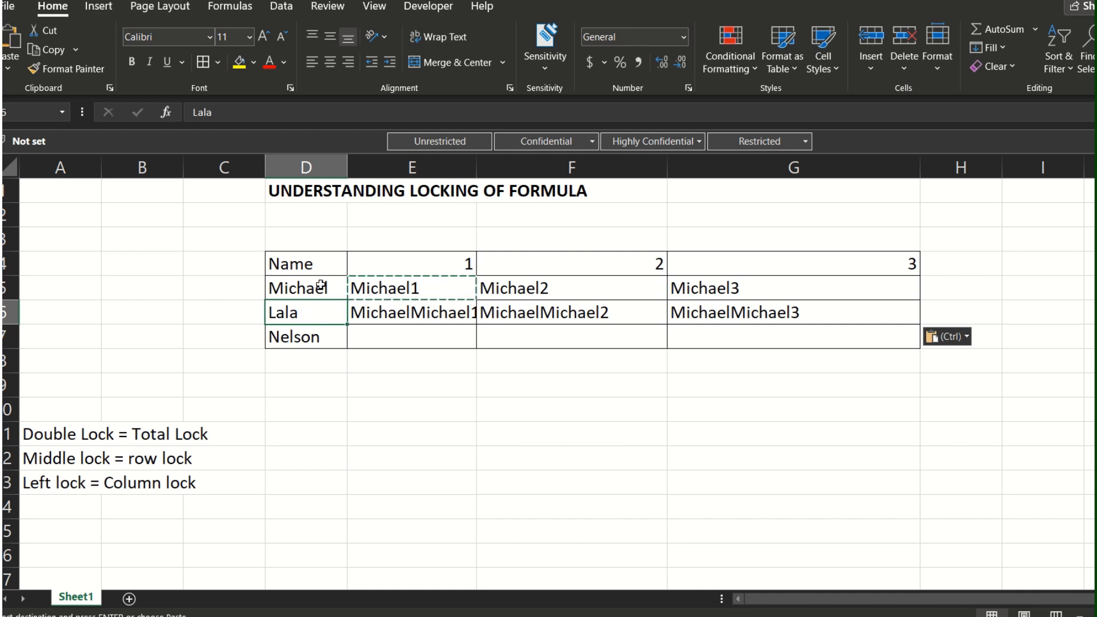
{"action": "left_click", "coordinate": [286, 287]}
{"action": "left_click", "coordinate": [377, 312]}
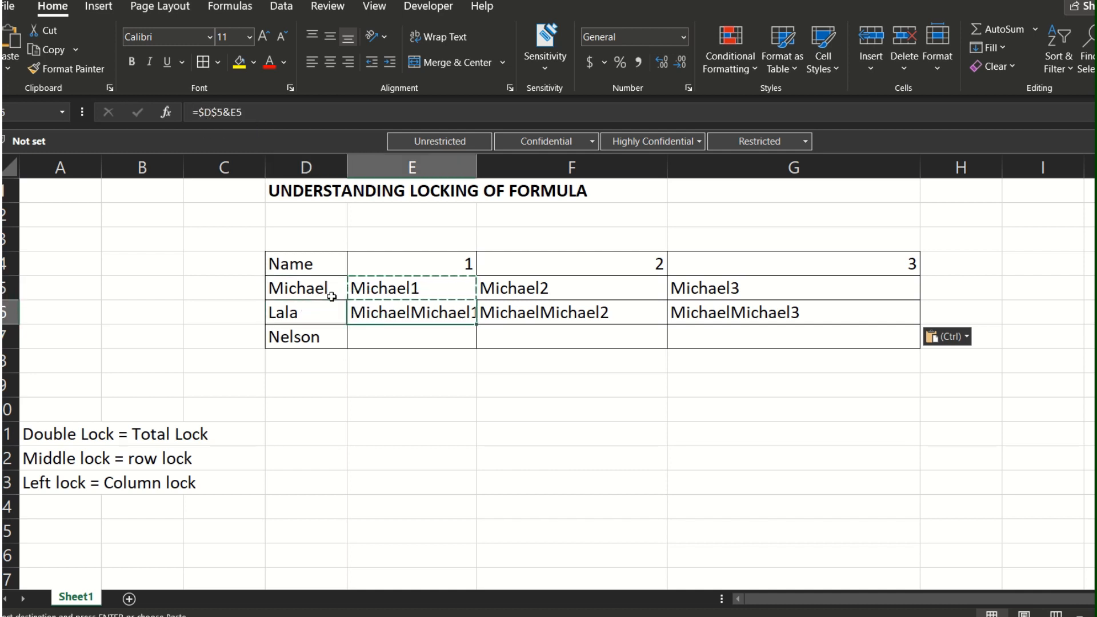
{"action": "key", "text": "Up"}
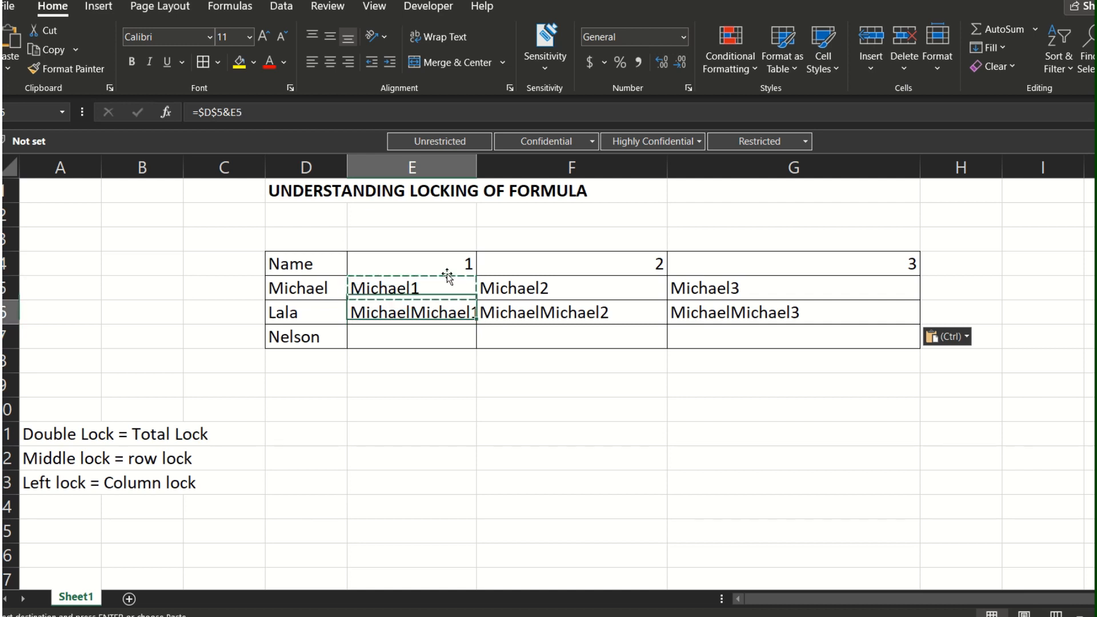
{"action": "key", "text": "Down"}
{"action": "key", "text": "Right"}
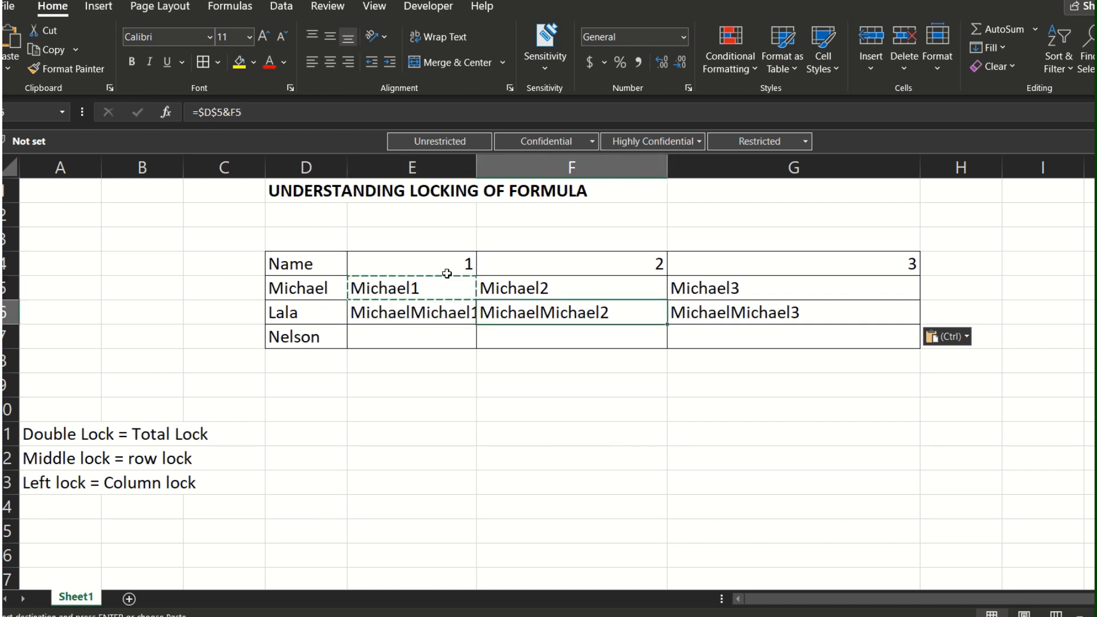
{"action": "key", "text": "Up"}
{"action": "key", "text": "Left"}
{"action": "key", "text": "Down"}
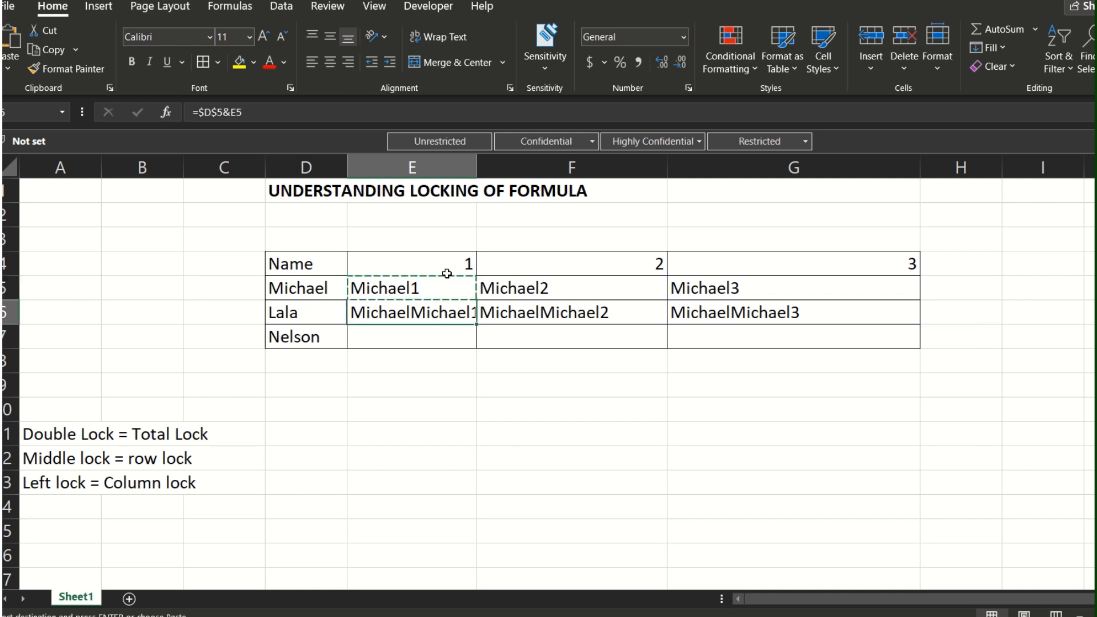
{"action": "key", "text": "Right"}
{"action": "key", "text": "ctrl+v"}
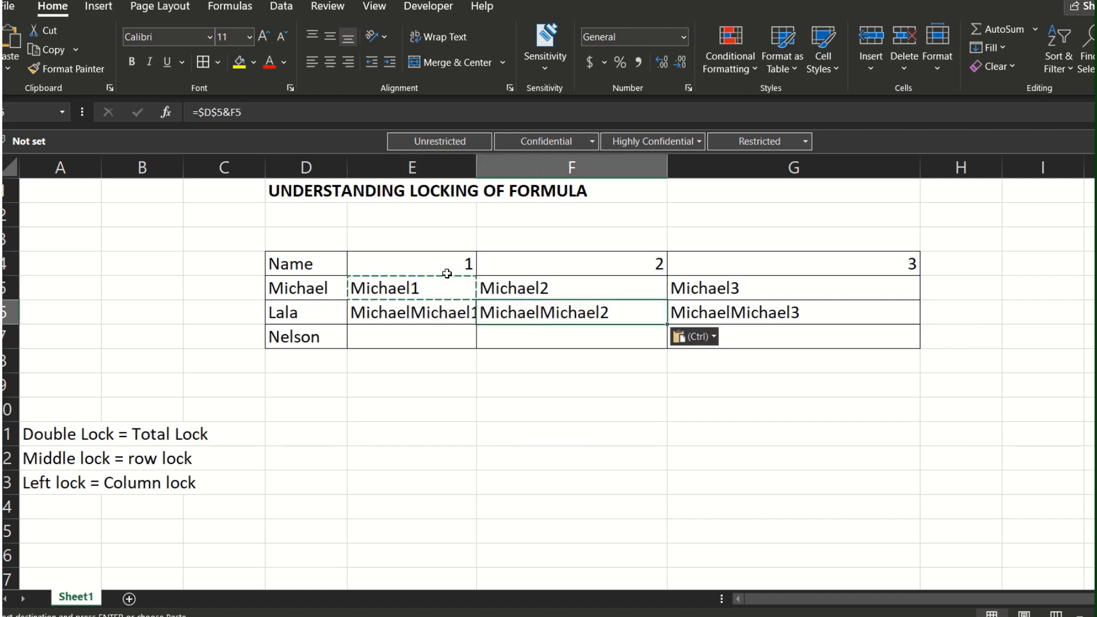
Step: Compare the E6 and F6 formulas with E5 and review the row lock and column lock notes in A12:A13
{"action": "key", "text": "Left"}
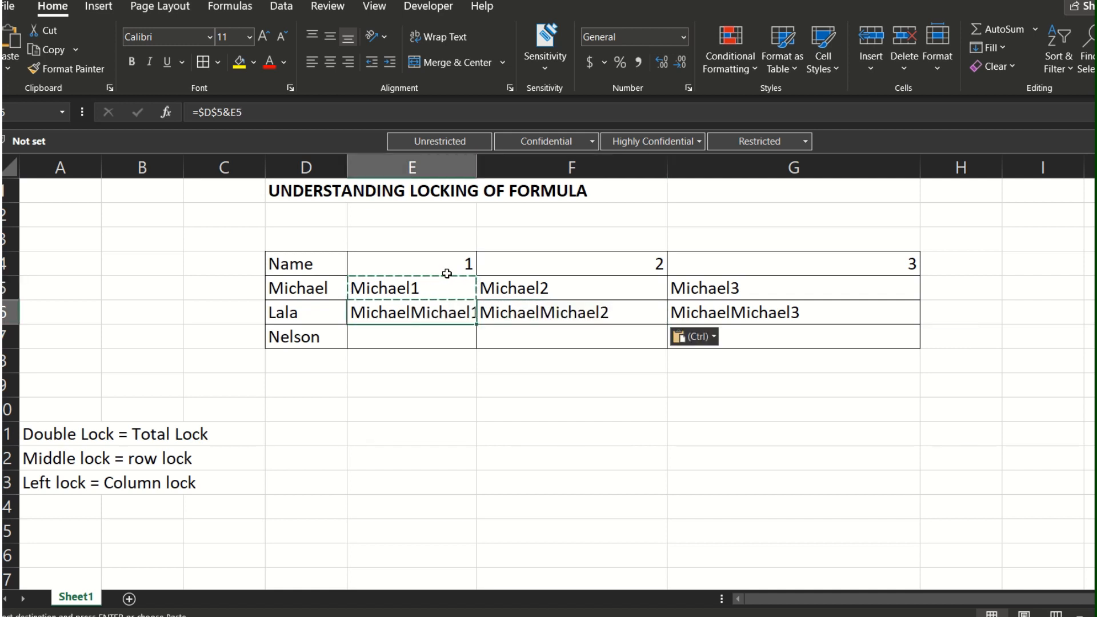
{"action": "key", "text": "Right"}
{"action": "key", "text": "Left"}
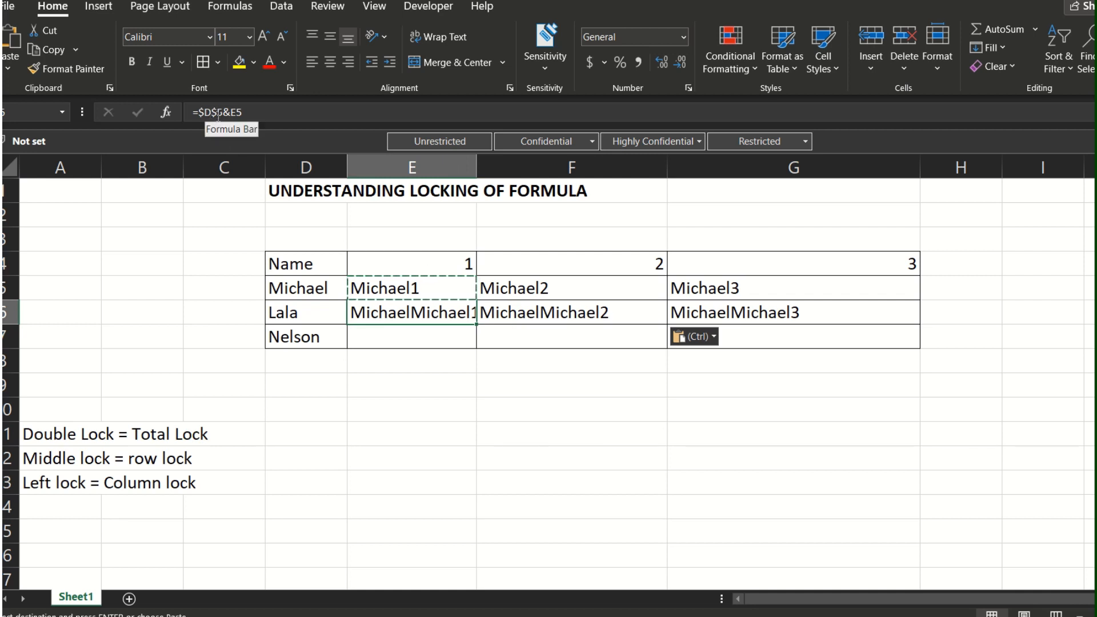
{"action": "left_click", "coordinate": [377, 290]}
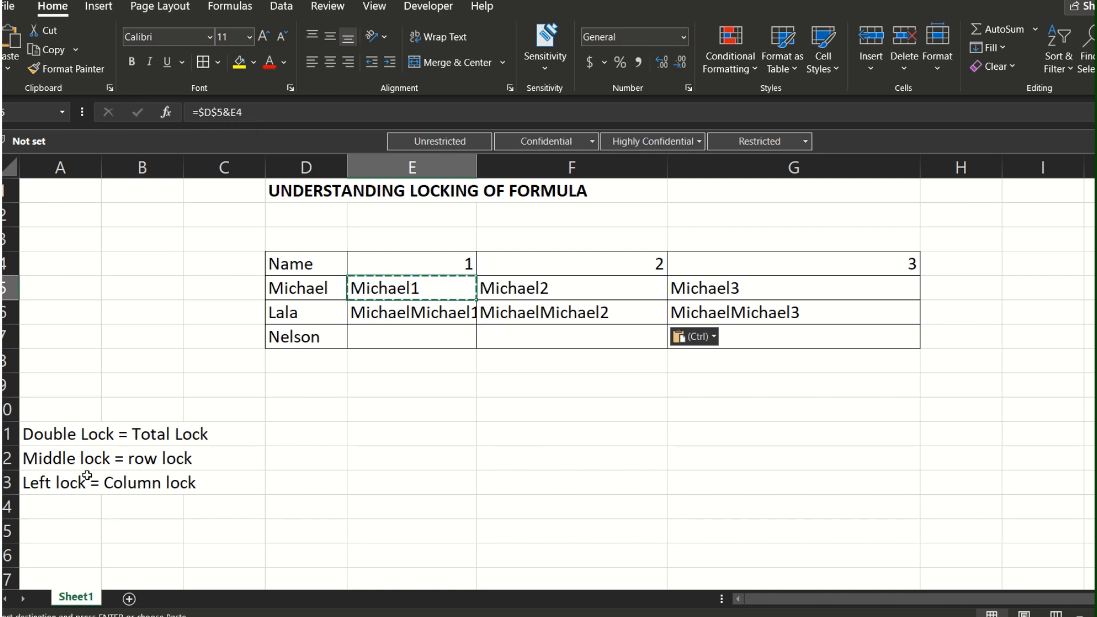
{"action": "left_click", "coordinate": [69, 460]}
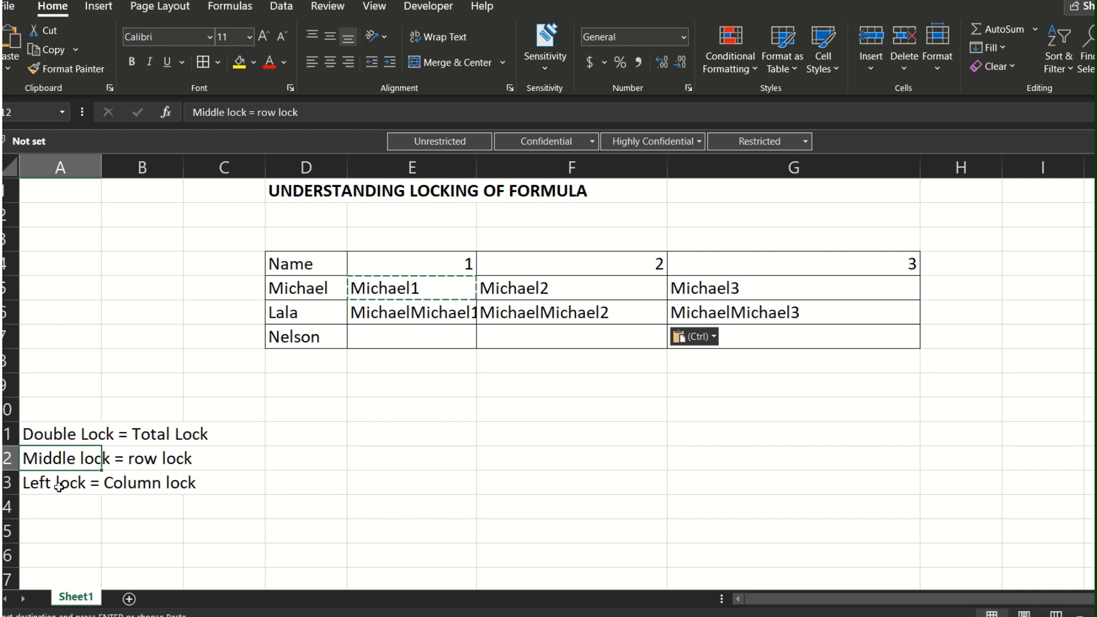
{"action": "left_click", "coordinate": [60, 486]}
Step: Lock only the column of the name reference in E5, making the formula =$D5&E4
{"action": "left_click", "coordinate": [372, 280]}
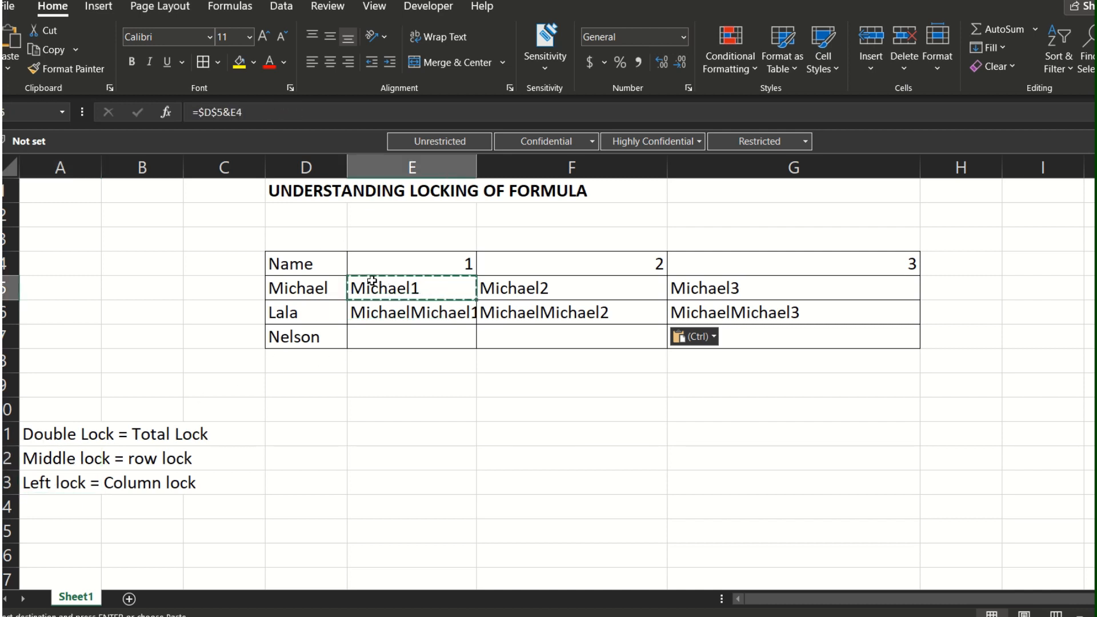
{"action": "left_click", "coordinate": [209, 112]}
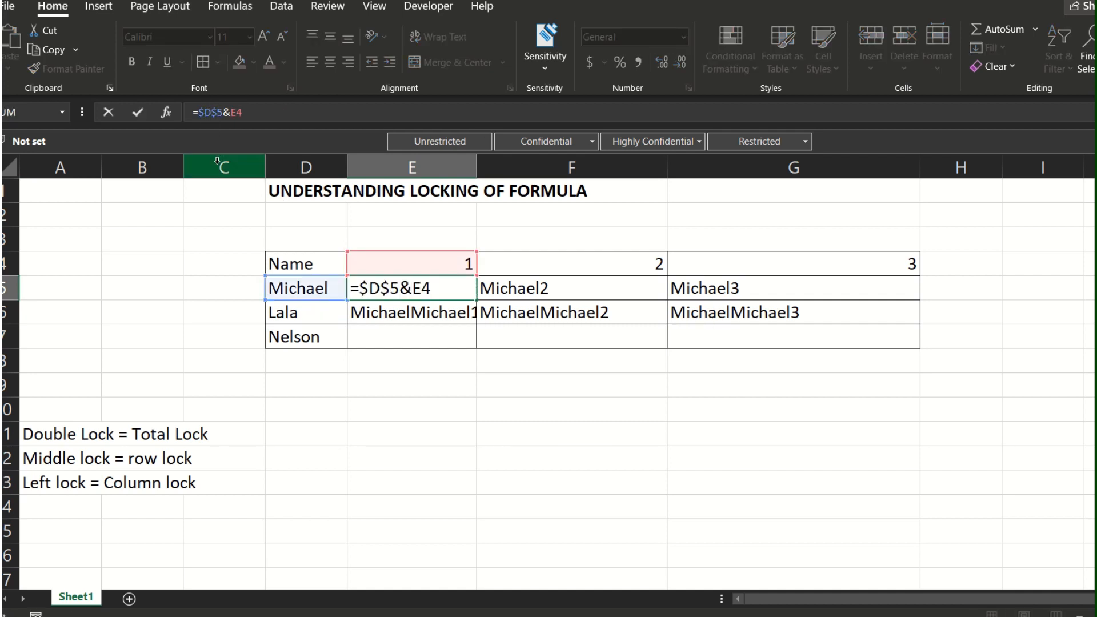
{"action": "key", "text": "F4"}
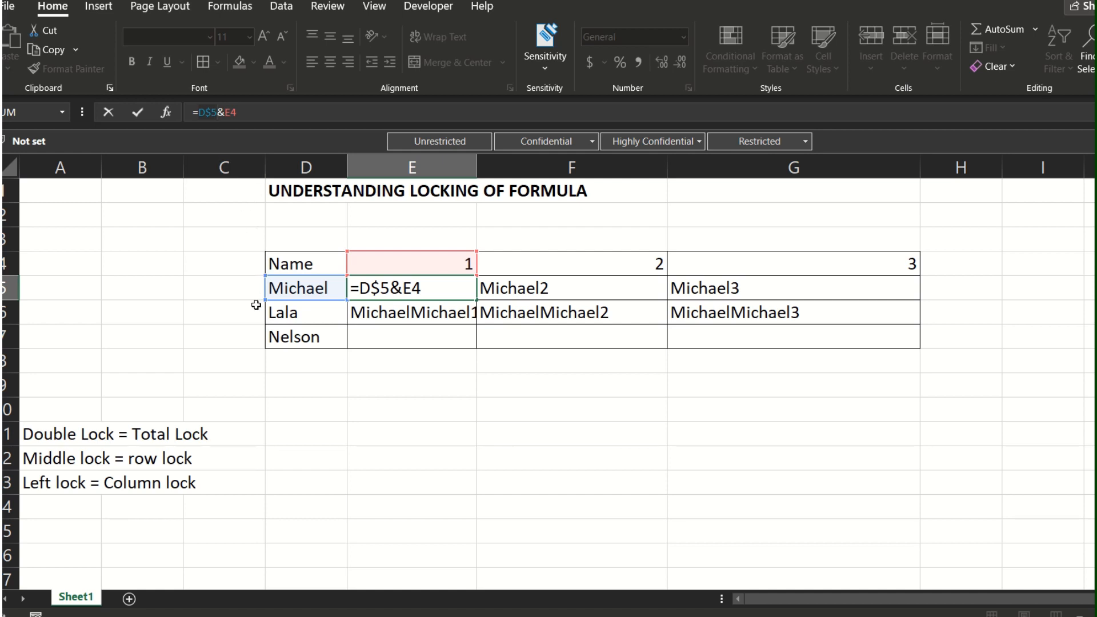
{"action": "key", "text": "F4"}
{"action": "key", "text": "Return"}
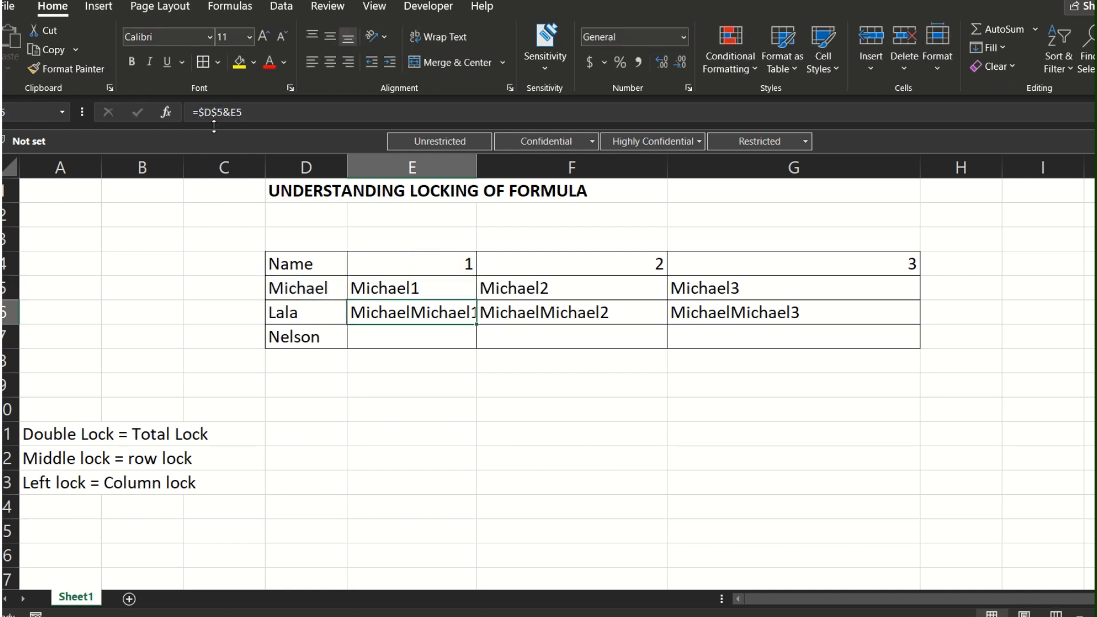
Step: Copy the column-locked formula from E5 into F5 and G5
{"action": "key", "text": "Up"}
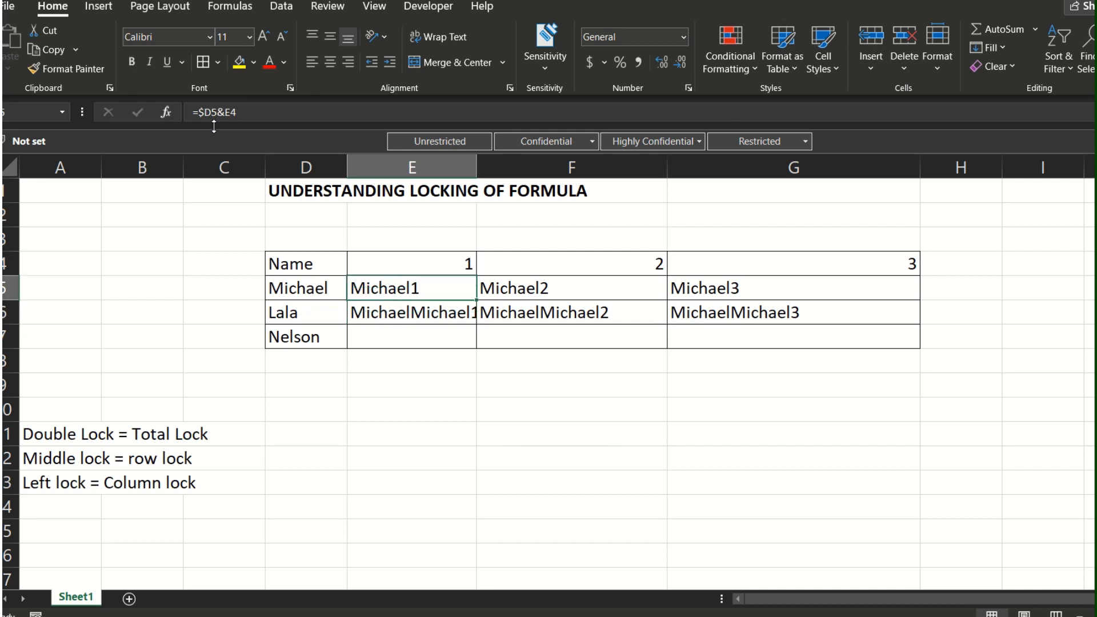
{"action": "key", "text": "ctrl+c"}
{"action": "key", "text": "Right"}
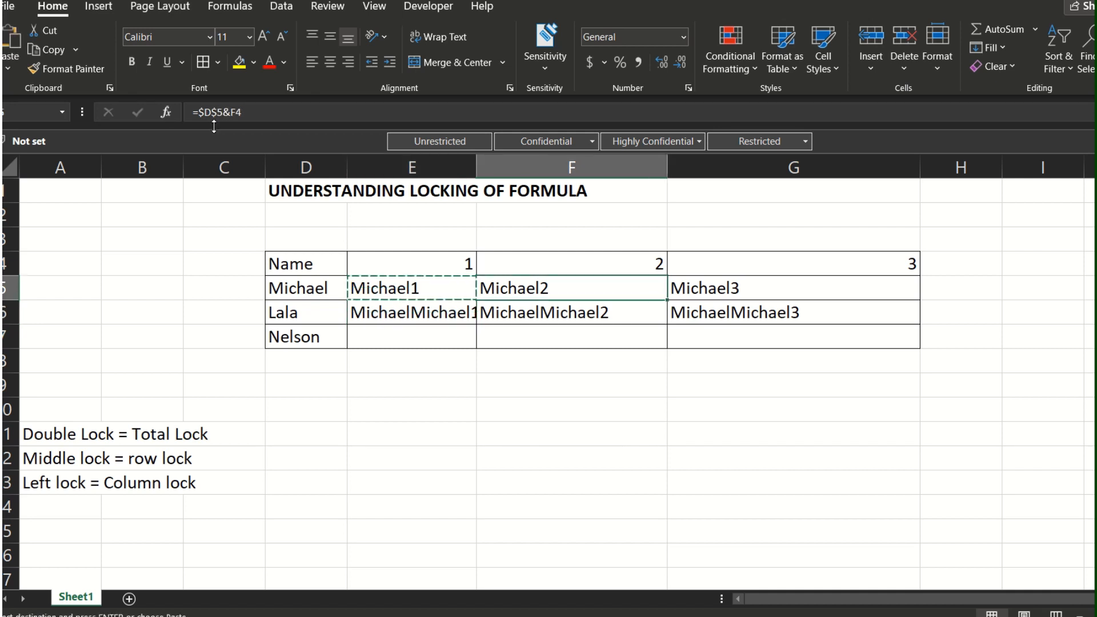
{"action": "key", "text": "ctrl+v"}
{"action": "key", "text": "Right"}
{"action": "key", "text": "ctrl+v"}
Step: Inspect the formulas across E5:G5 to see how the column-locked name reference and the unlocked number reference behave
{"action": "key", "text": "Left"}
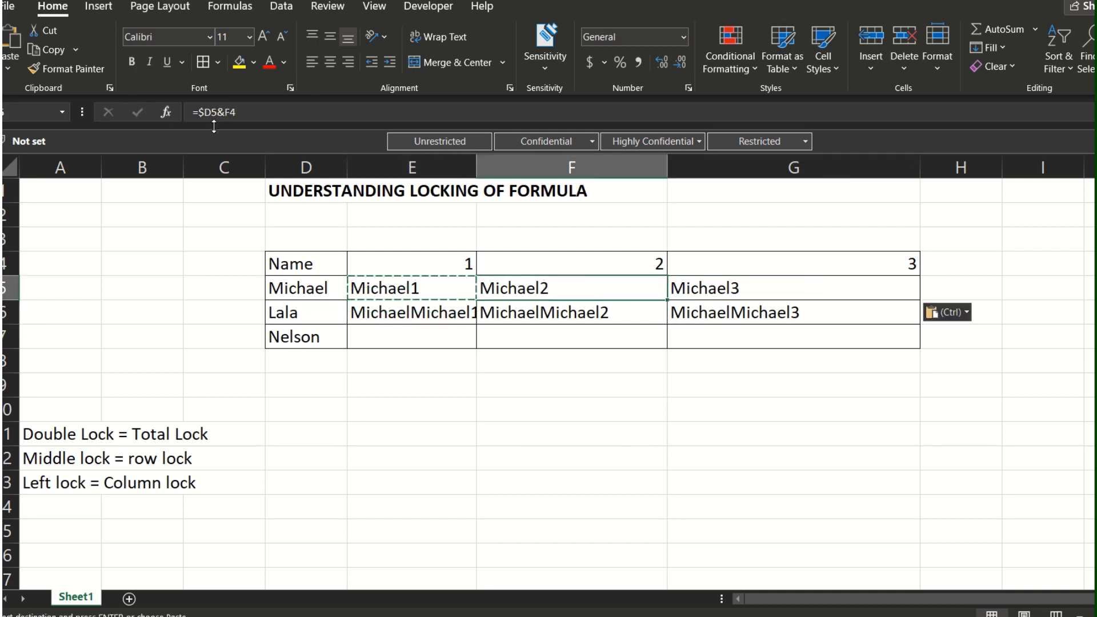
{"action": "key", "text": "Left"}
{"action": "key", "text": "Right"}
{"action": "key", "text": "Right"}
{"action": "key", "text": "Left"}
{"action": "key", "text": "Left"}
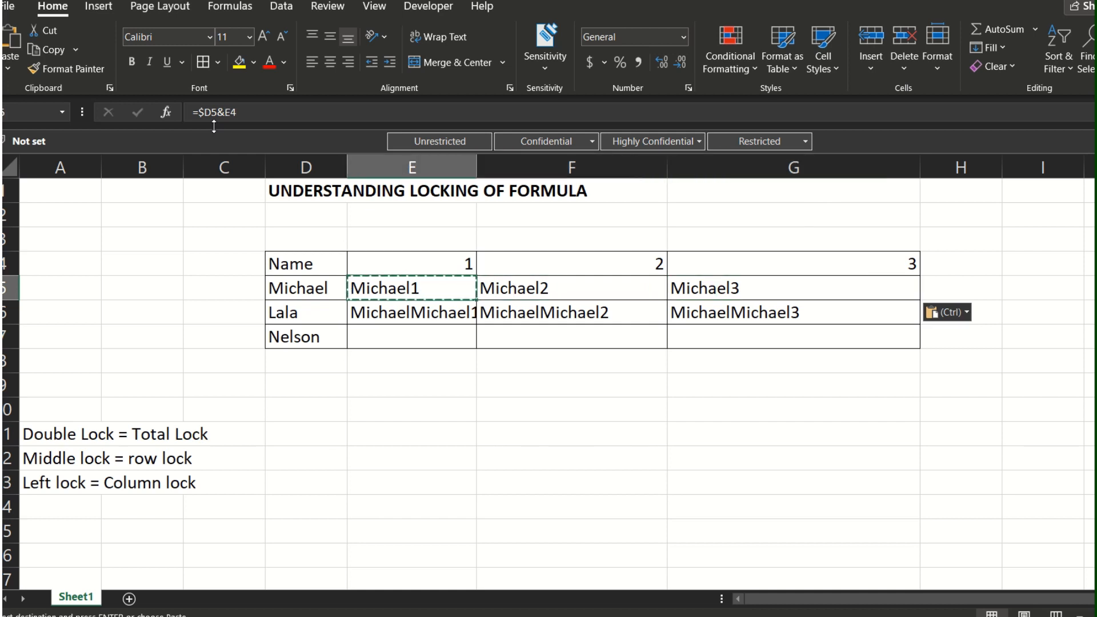
{"action": "key", "text": "Right"}
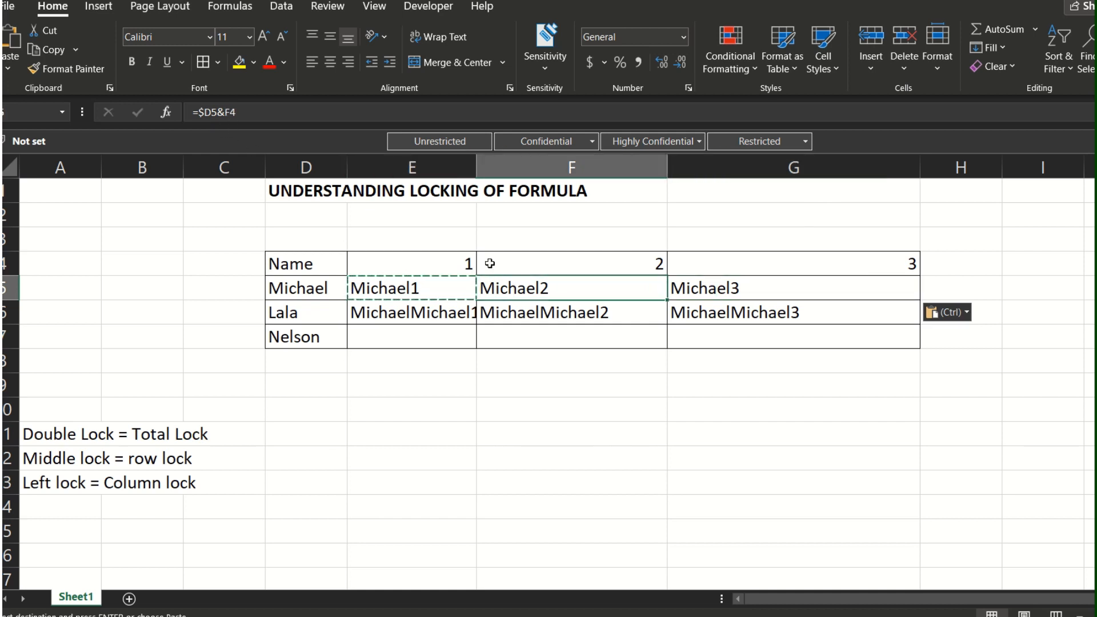
{"action": "key", "text": "Right"}
{"action": "key", "text": "Left"}
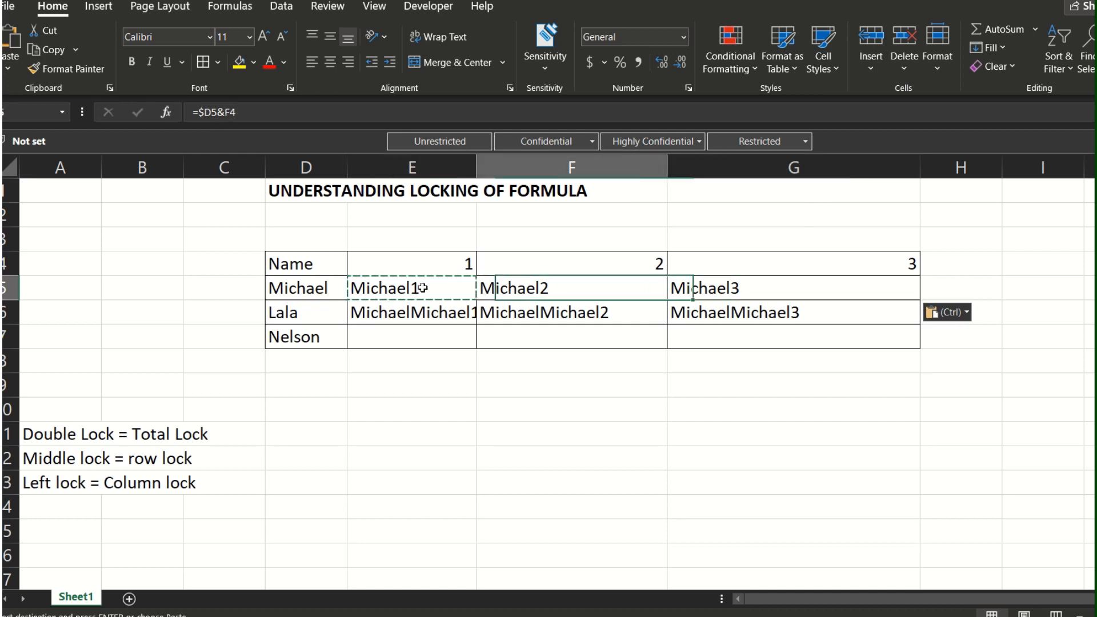
{"action": "key", "text": "Left"}
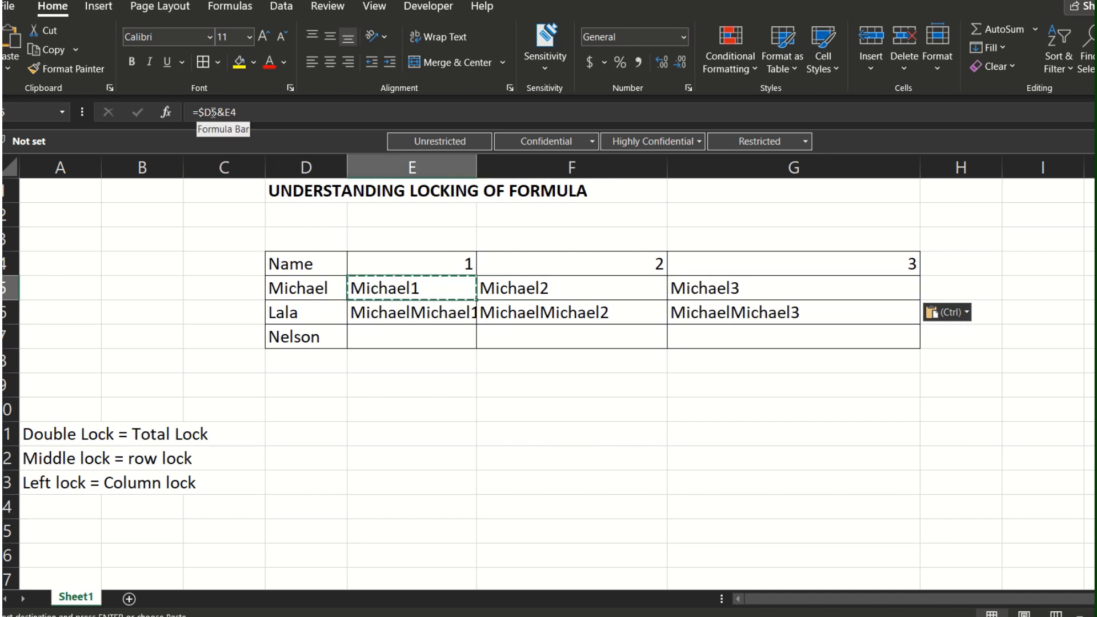
{"action": "key", "text": "Right"}
{"action": "key", "text": "Right"}
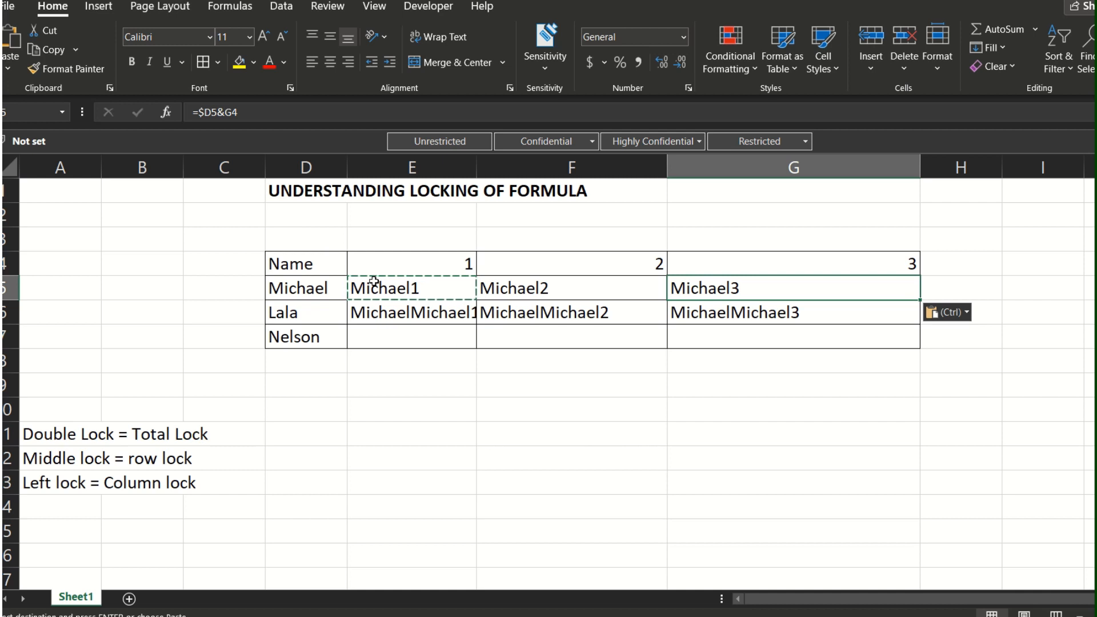
{"action": "key", "text": "Left"}
{"action": "key", "text": "Left"}
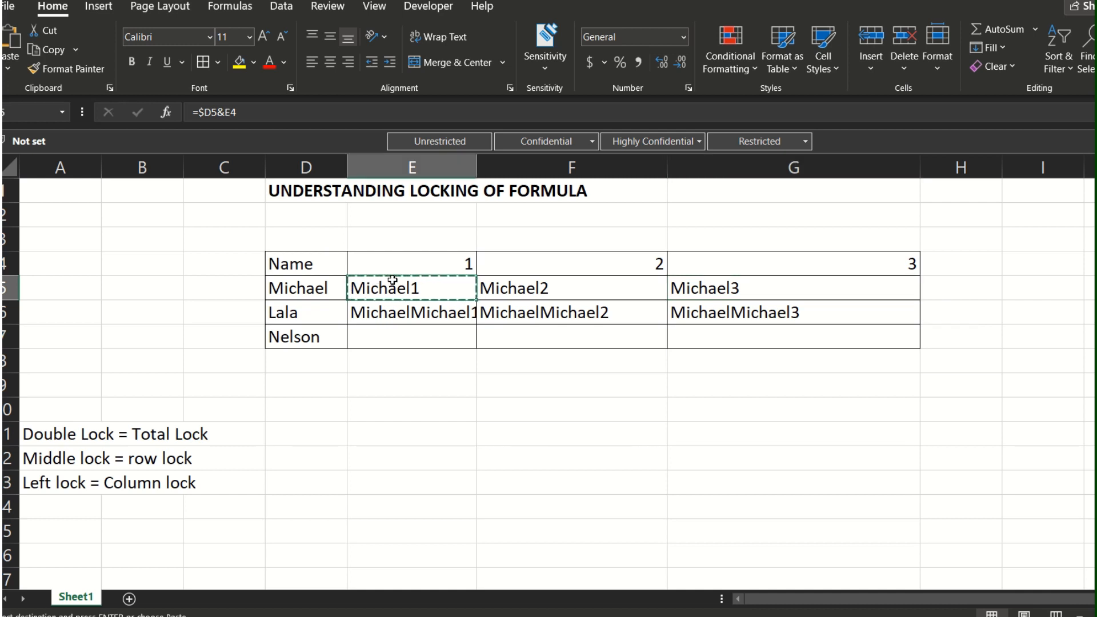
Step: Paste the copied E5 formula into E6, F6 and G6, replacing the formulas in the second name's row
{"action": "key", "text": "Down"}
{"action": "key", "text": "ctrl+v"}
{"action": "key", "text": "Right"}
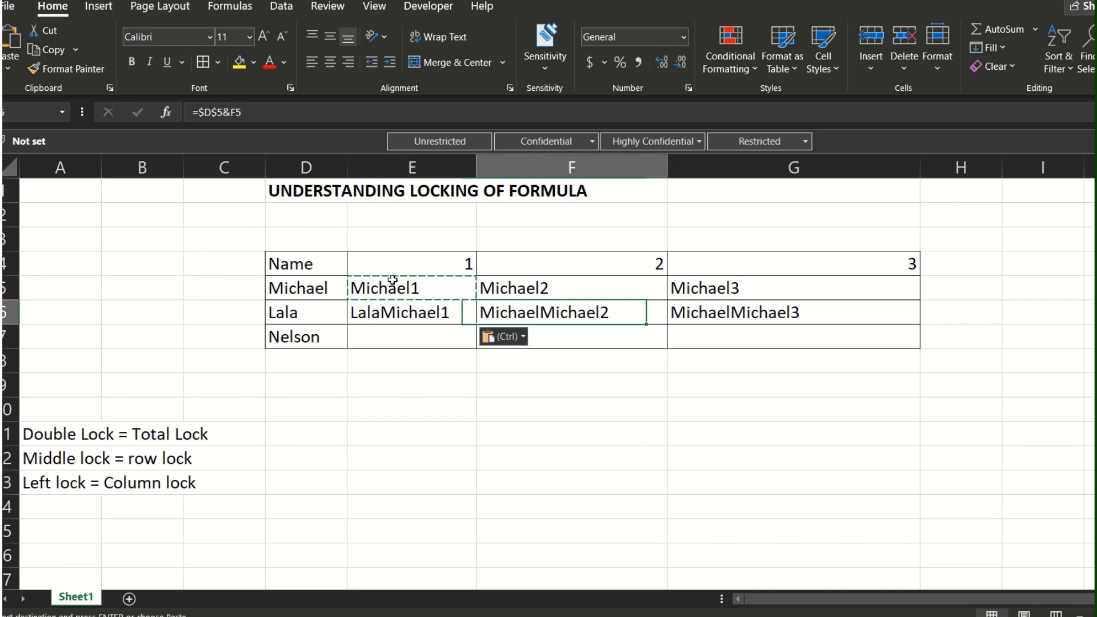
{"action": "key", "text": "ctrl+v"}
{"action": "key", "text": "Right"}
{"action": "key", "text": "ctrl+v"}
Step: Compare the name references in the E5 and E6 formulas and check them against the name in D6
{"action": "key", "text": "Left"}
{"action": "key", "text": "Left"}
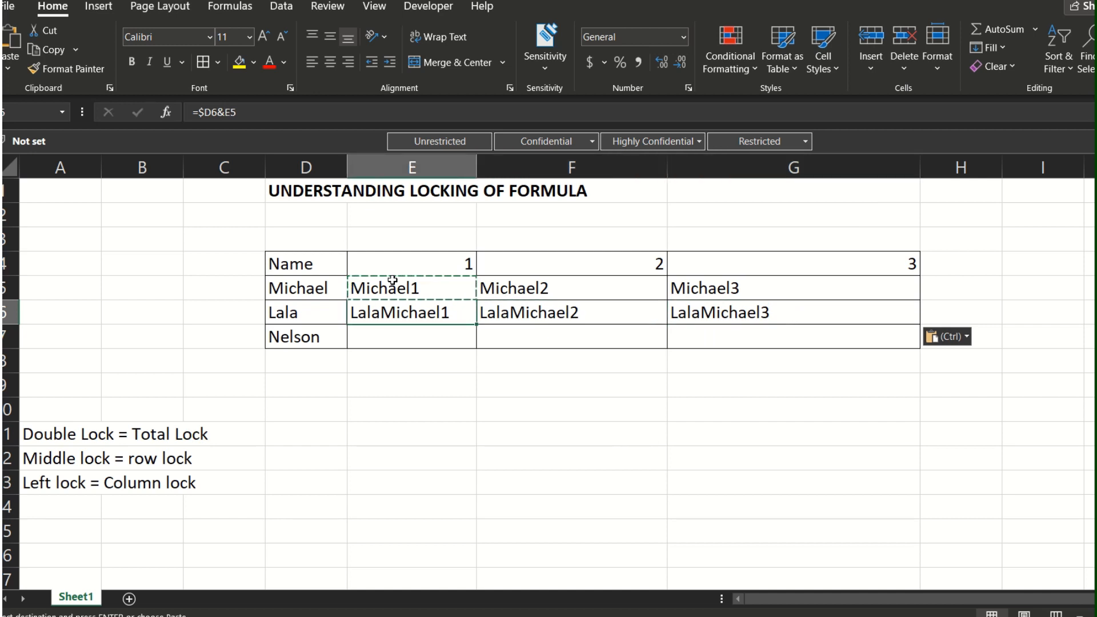
{"action": "key", "text": "Up"}
{"action": "key", "text": "Down"}
{"action": "key", "text": "Up"}
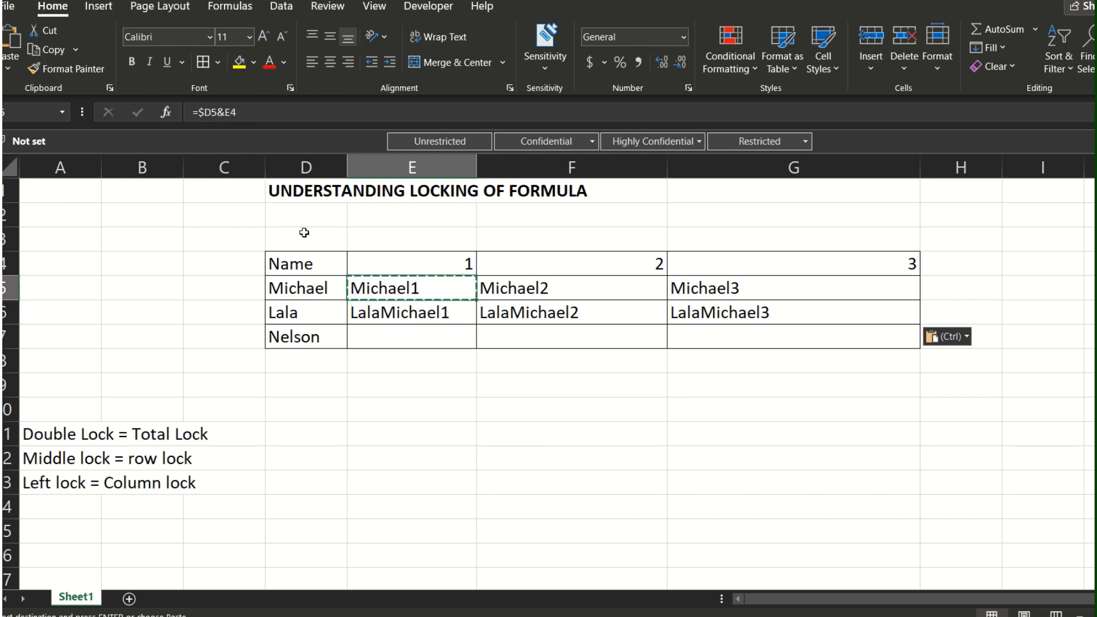
{"action": "key", "text": "Down"}
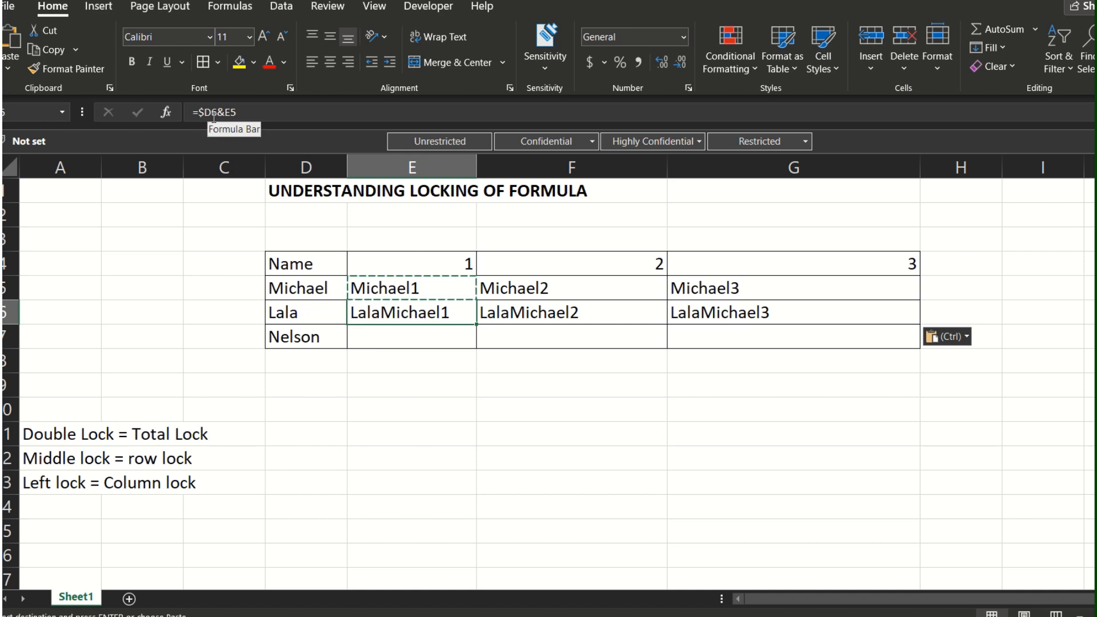
{"action": "left_click", "coordinate": [308, 310]}
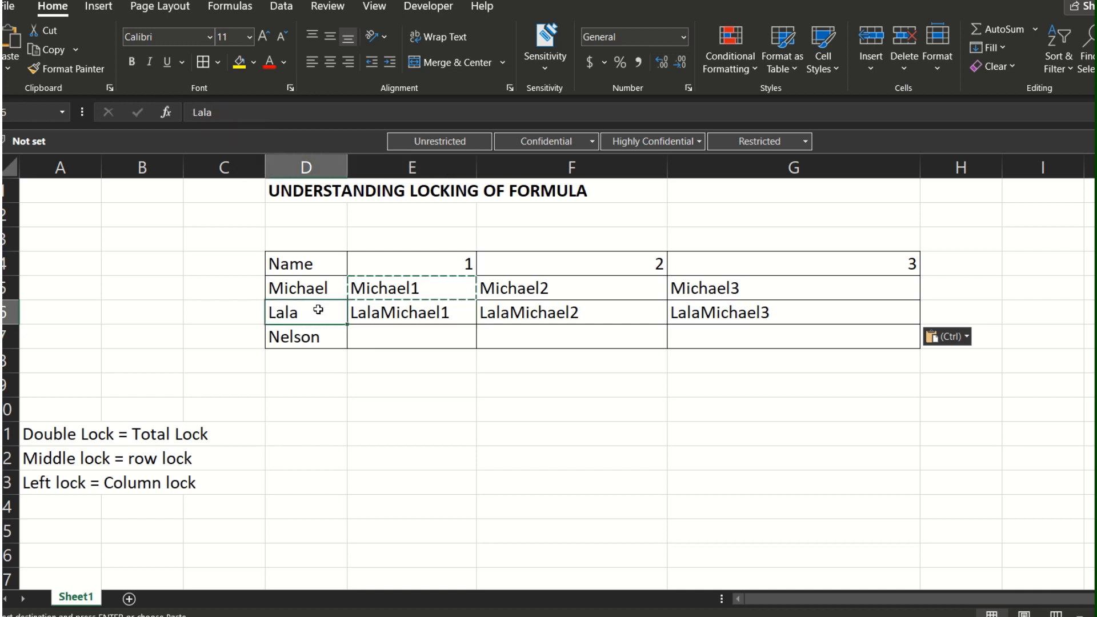
{"action": "left_click", "coordinate": [368, 312]}
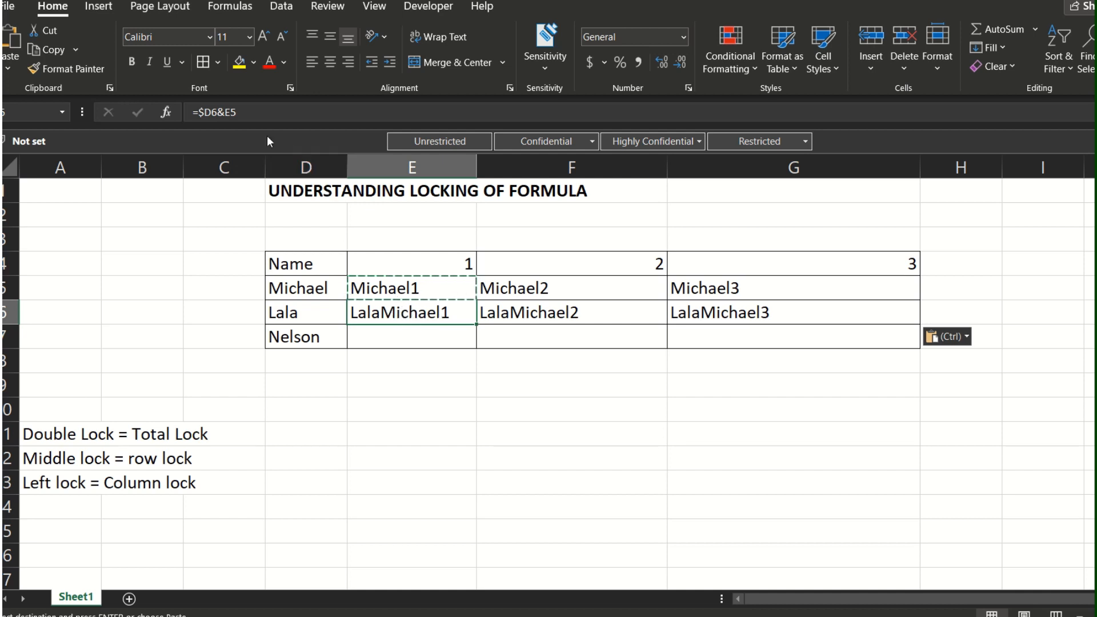
Step: Examine the number references in the E6 and E5 formulas against the header numbers in E4:G4
{"action": "left_click", "coordinate": [238, 115]}
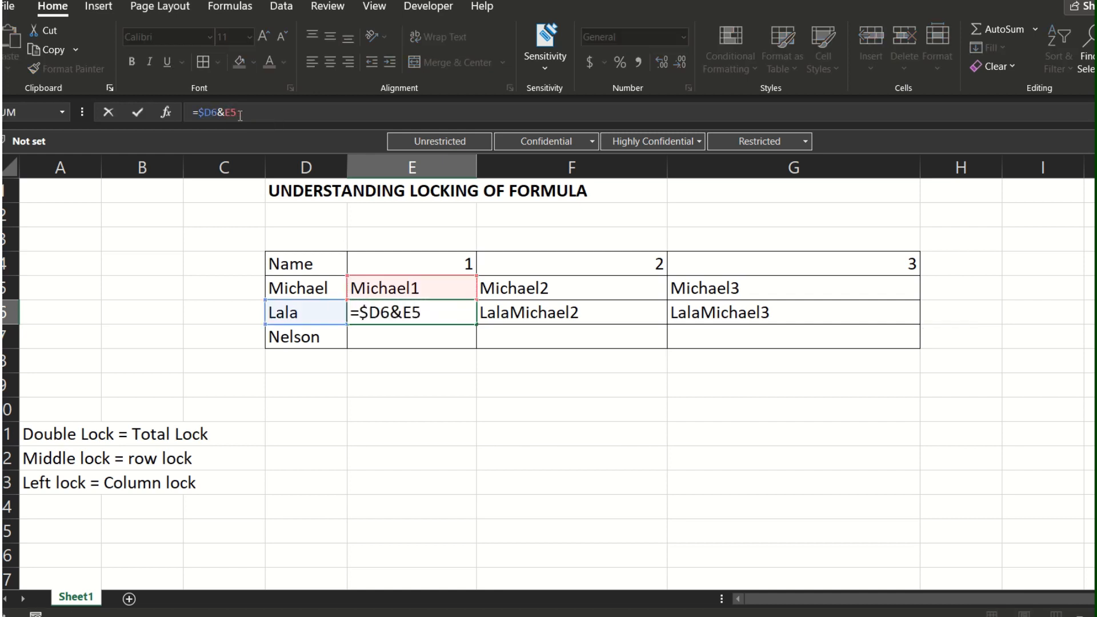
{"action": "key", "text": "Return"}
{"action": "left_click", "coordinate": [417, 292]}
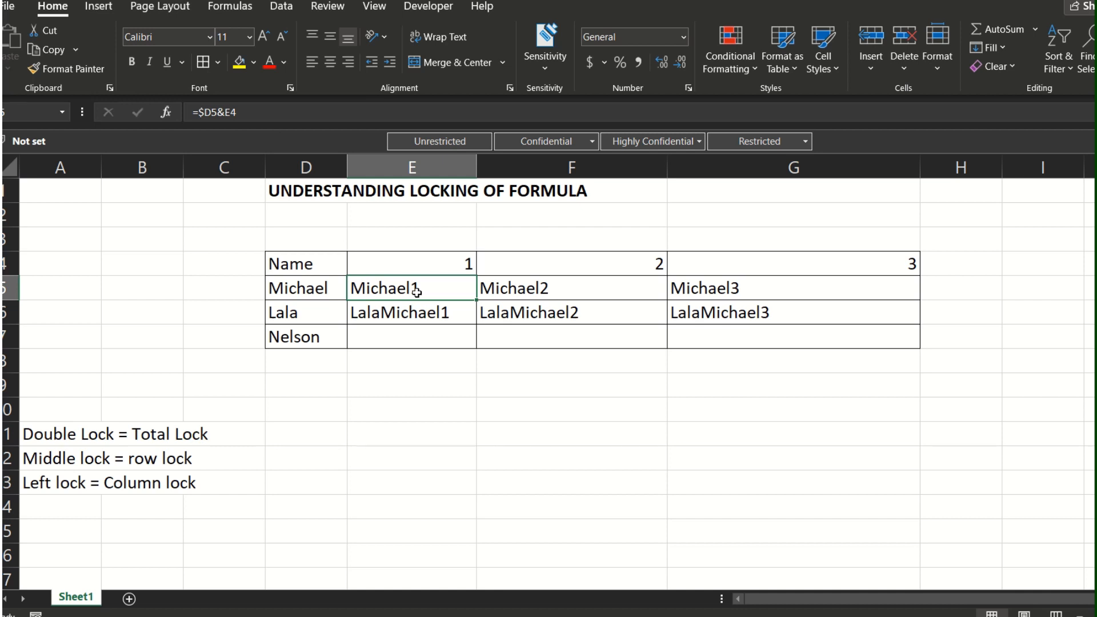
{"action": "key", "text": "Down"}
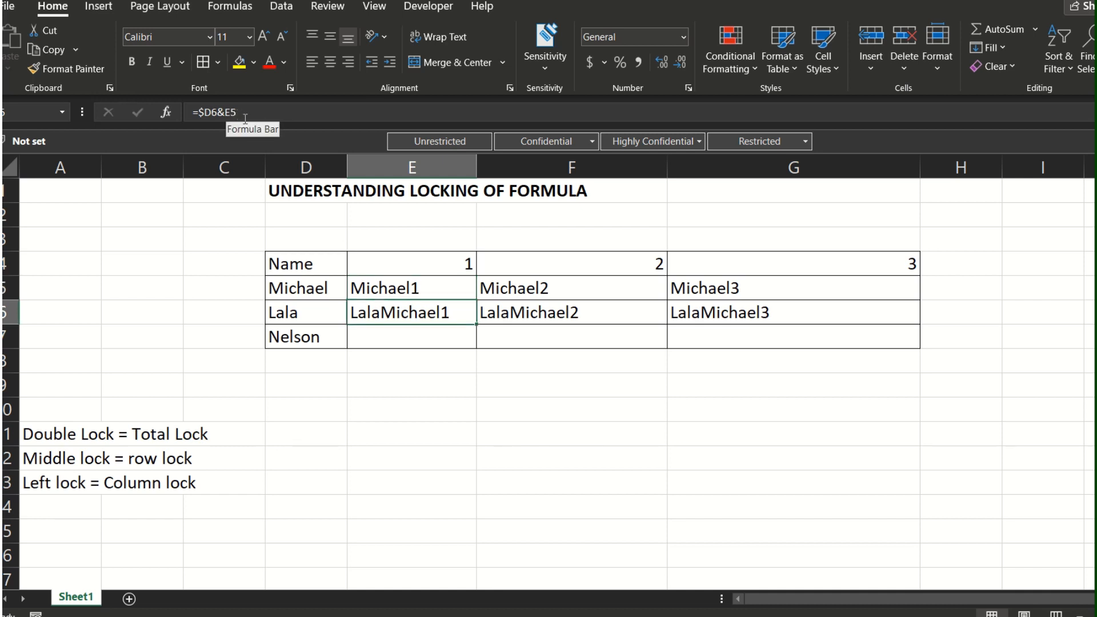
{"action": "left_click", "coordinate": [410, 265]}
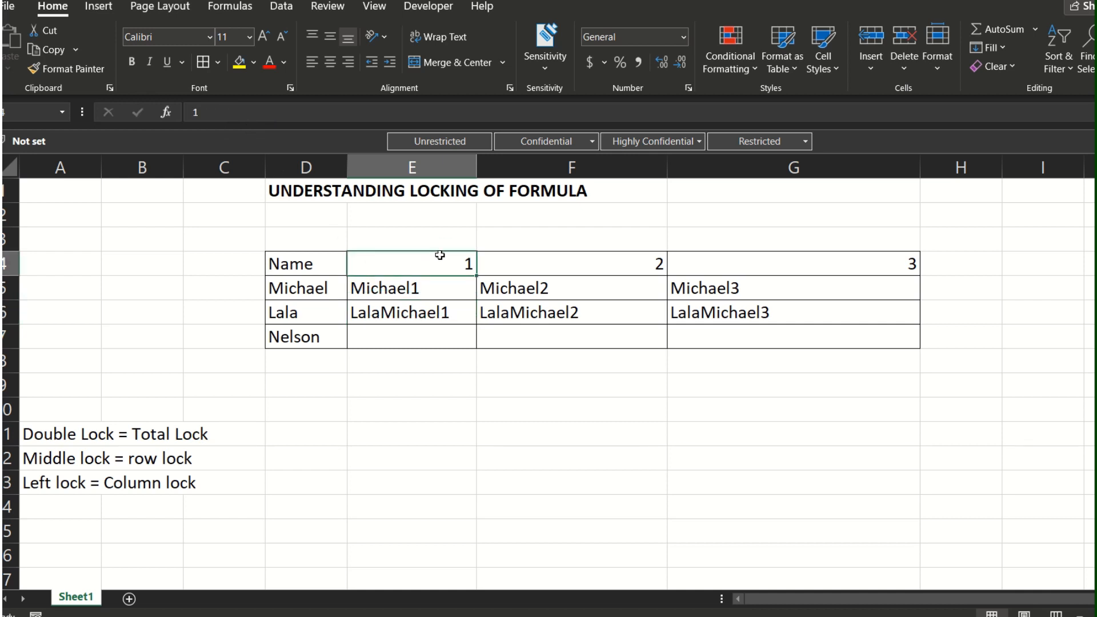
{"action": "left_click", "coordinate": [491, 261]}
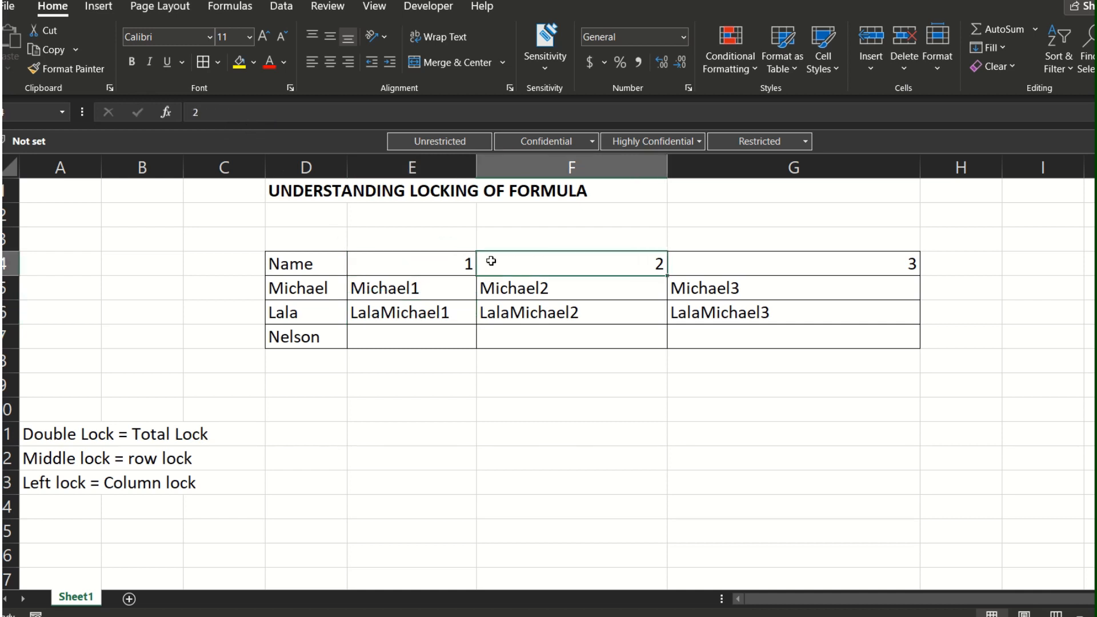
{"action": "left_click_drag", "start_coordinate": [747, 262], "coordinate": [458, 259]}
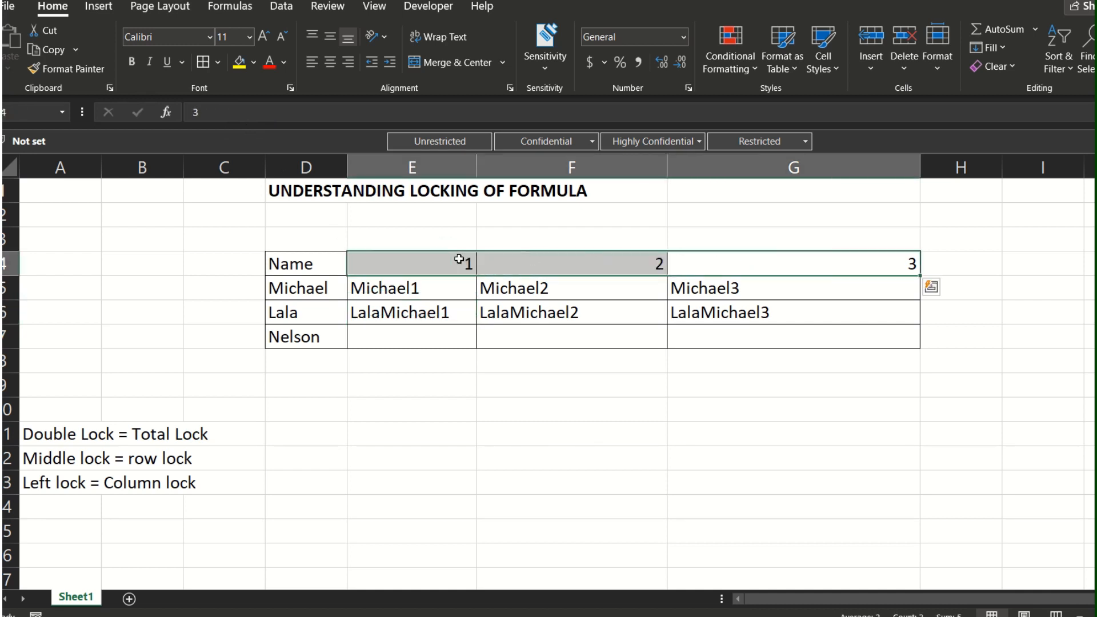
{"action": "left_click", "coordinate": [767, 268]}
{"action": "left_click_drag", "start_coordinate": [466, 272], "coordinate": [728, 255]}
{"action": "left_click", "coordinate": [464, 258]}
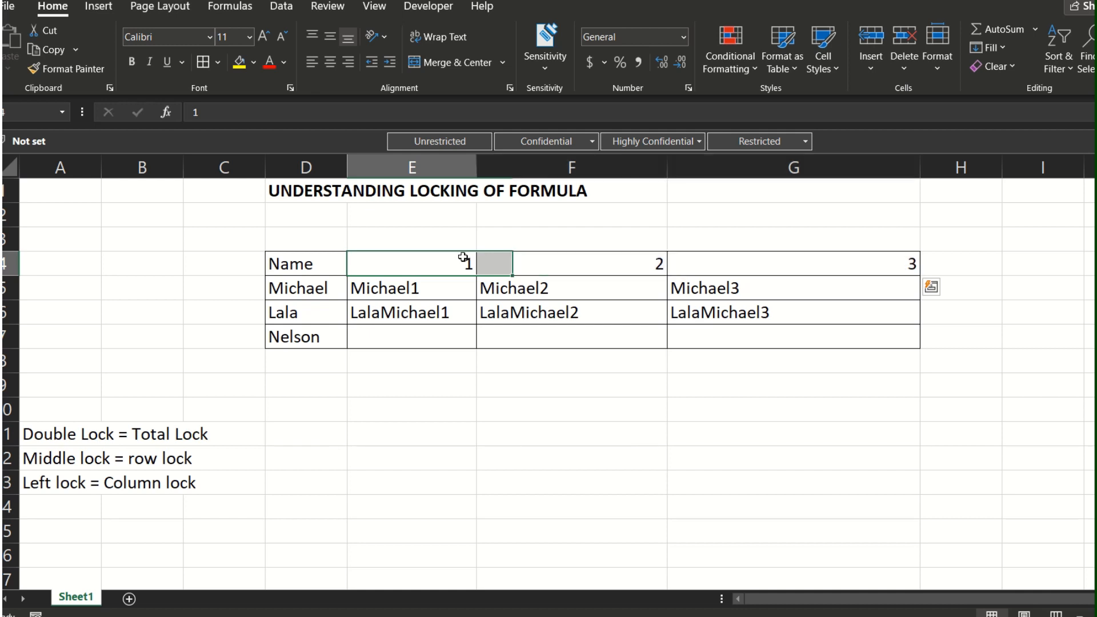
{"action": "left_click_drag", "start_coordinate": [464, 258], "coordinate": [758, 265]}
{"action": "left_click", "coordinate": [460, 281]}
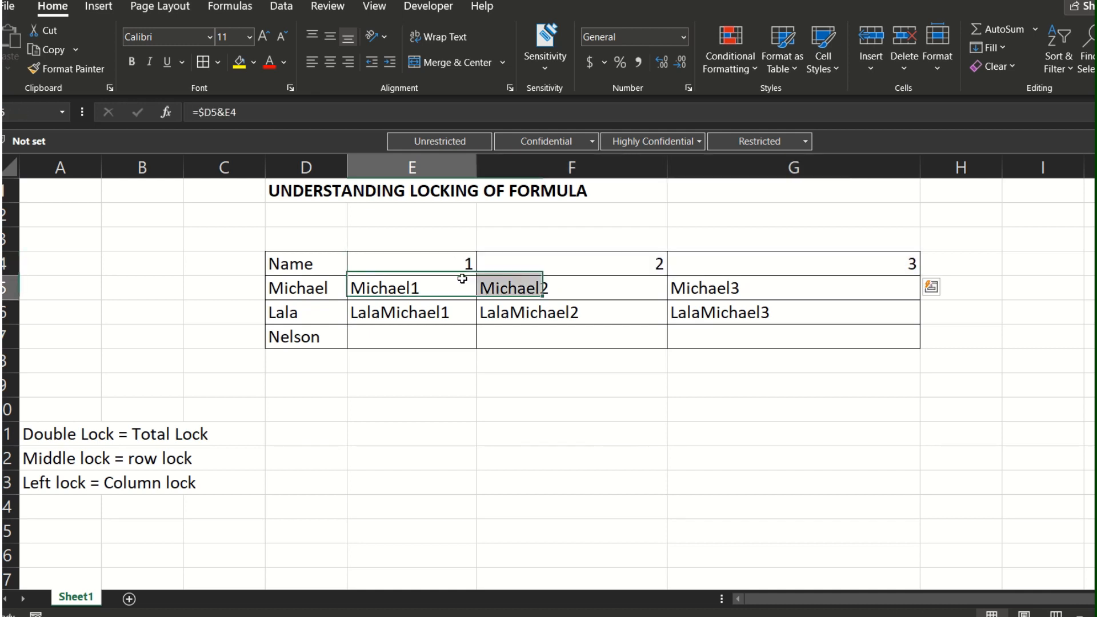
Step: Review the E6 formula alongside the row lock note in A12 and the header number in E4
{"action": "left_click", "coordinate": [449, 311]}
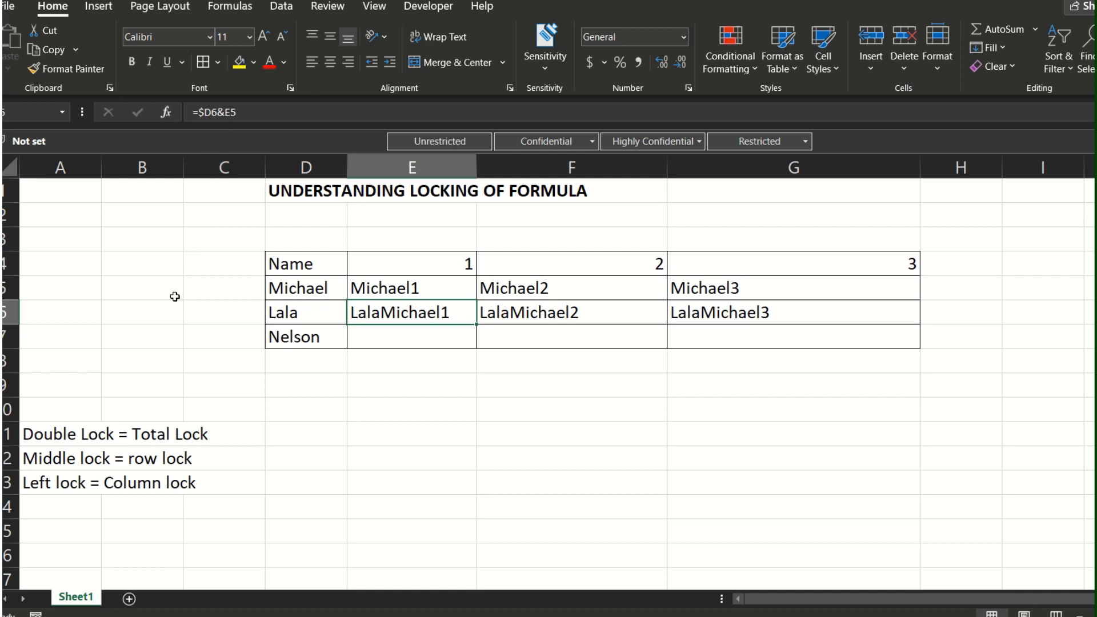
{"action": "left_click", "coordinate": [80, 452]}
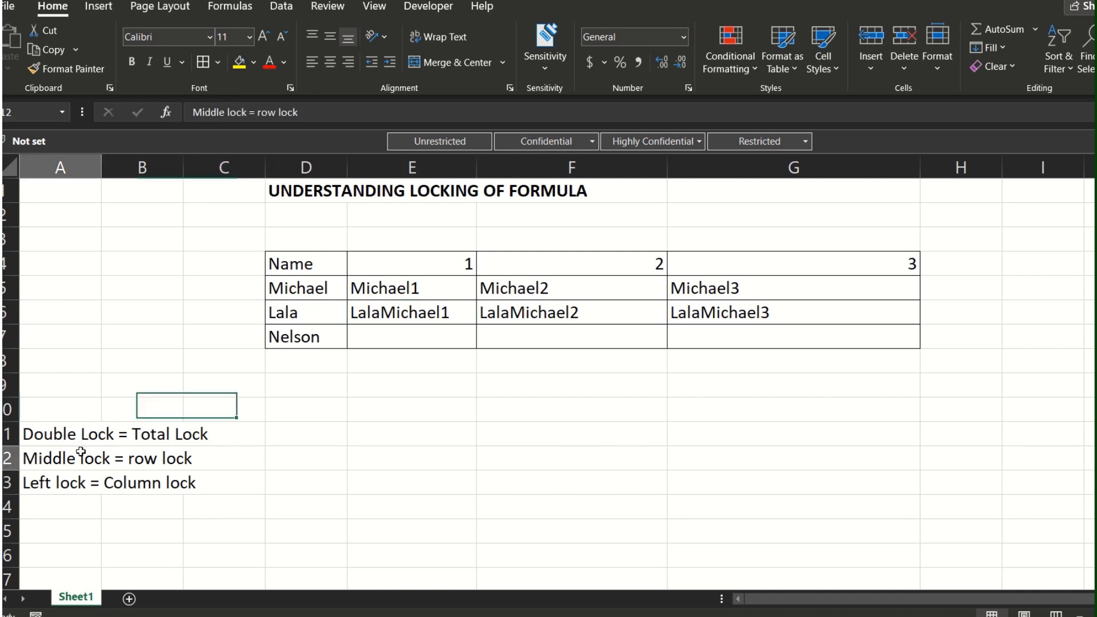
{"action": "left_click", "coordinate": [429, 283]}
{"action": "left_click", "coordinate": [443, 268]}
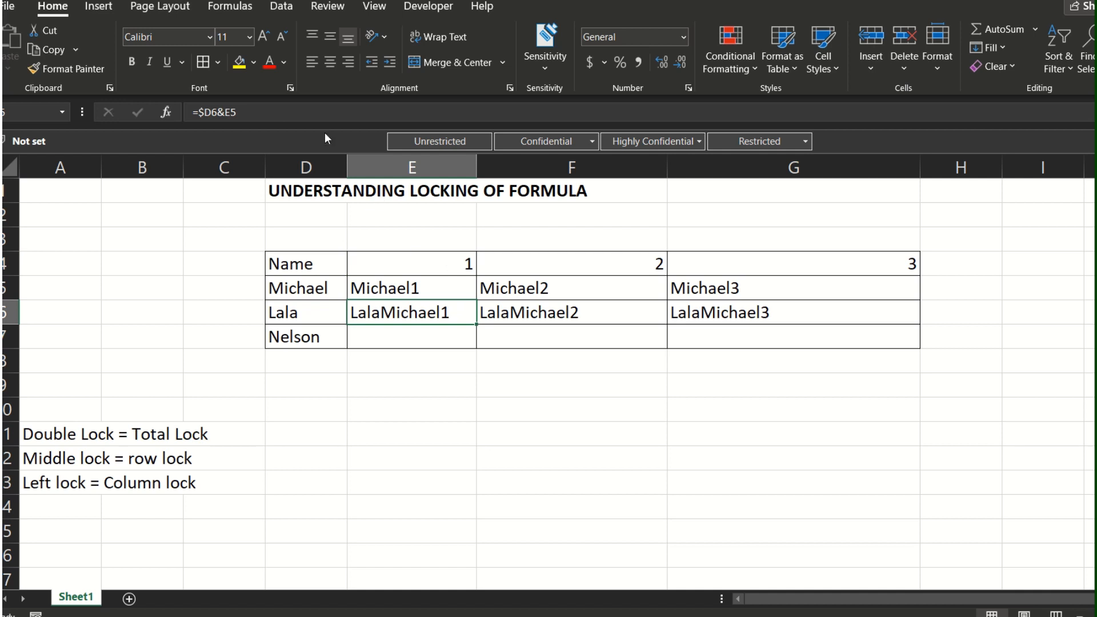
Step: Lock the row of the header number reference in the E5 formula so it reads =$D5&E$4
{"action": "left_click", "coordinate": [415, 289]}
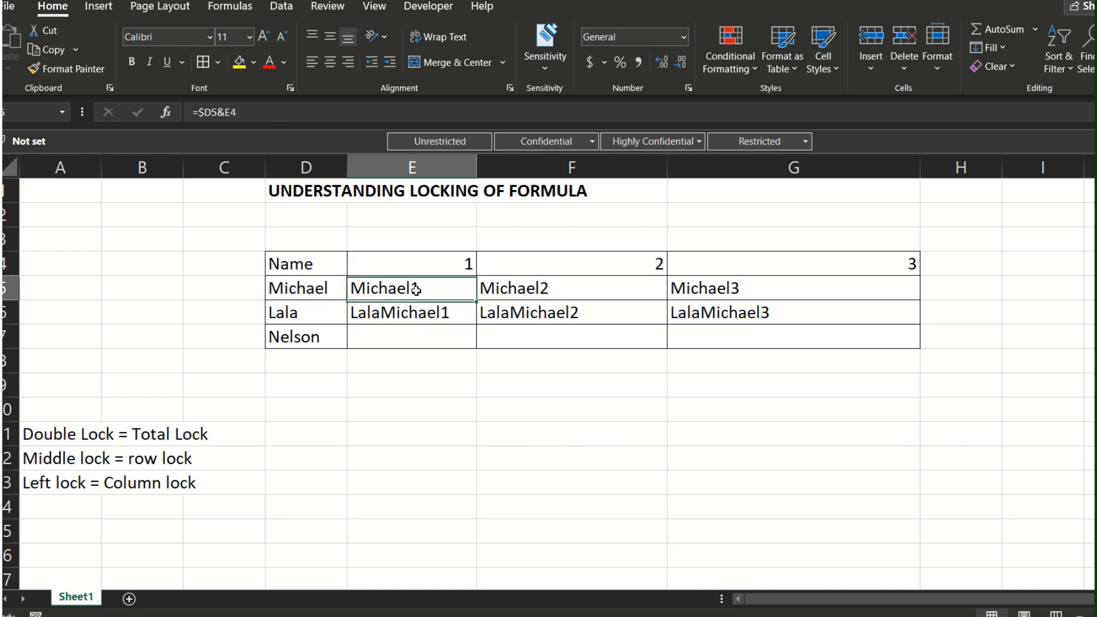
{"action": "left_click", "coordinate": [234, 118]}
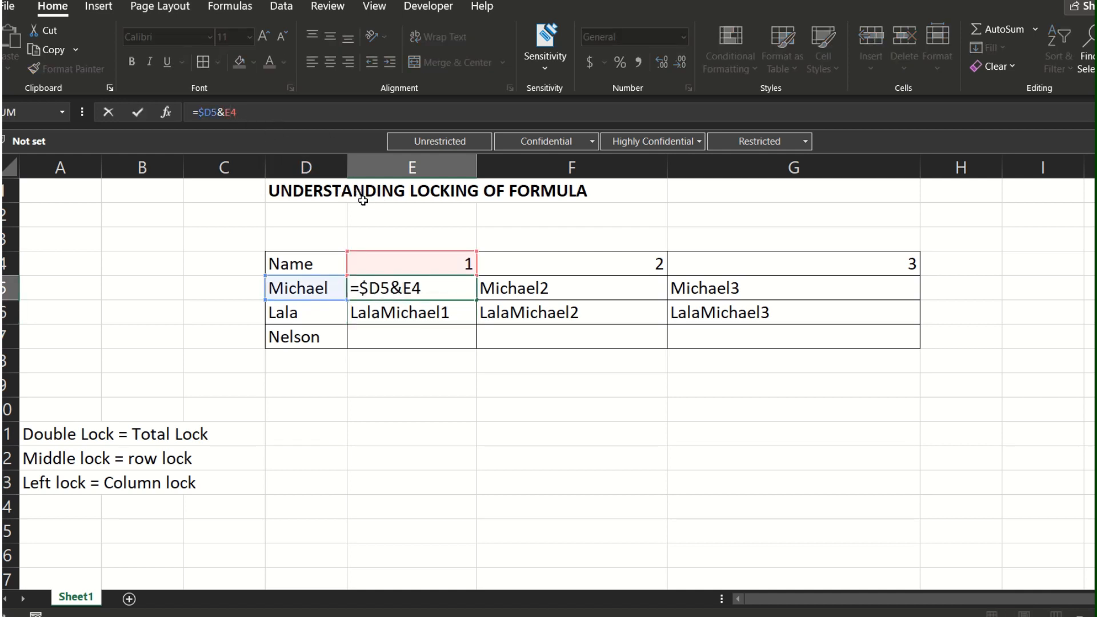
{"action": "key", "text": "F4"}
{"action": "key", "text": "F4"}
{"action": "key", "text": "ctrl+Return"}
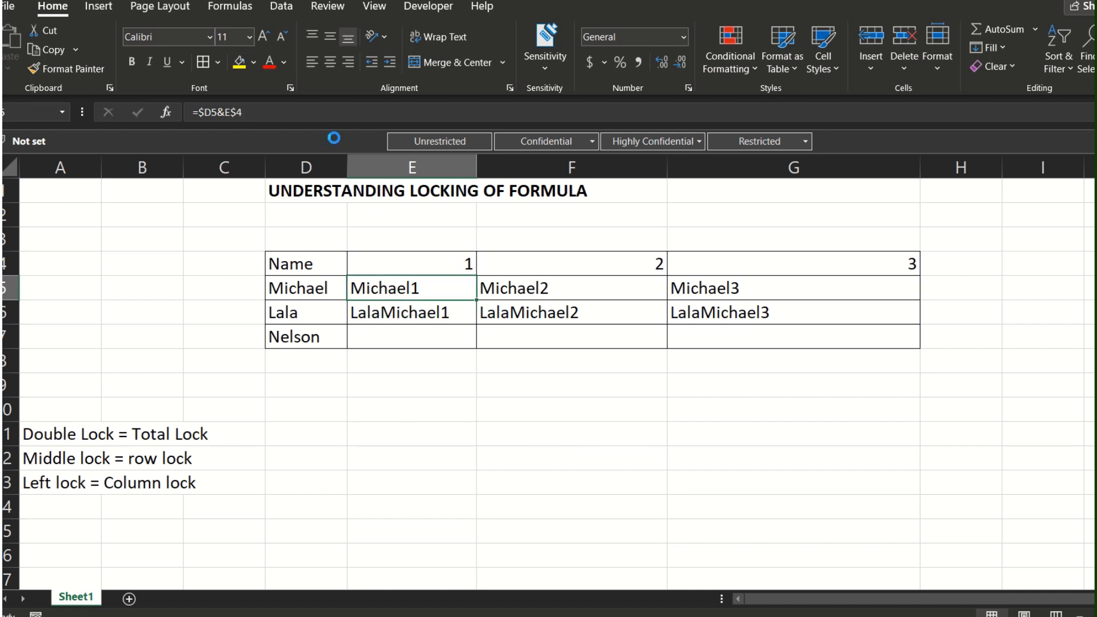
Step: Copy the E5 formula into F5 and G5, replacing the formulas in the first name's row
{"action": "key", "text": "ctrl+c"}
{"action": "key", "text": "Right"}
{"action": "key", "text": "ctrl+v"}
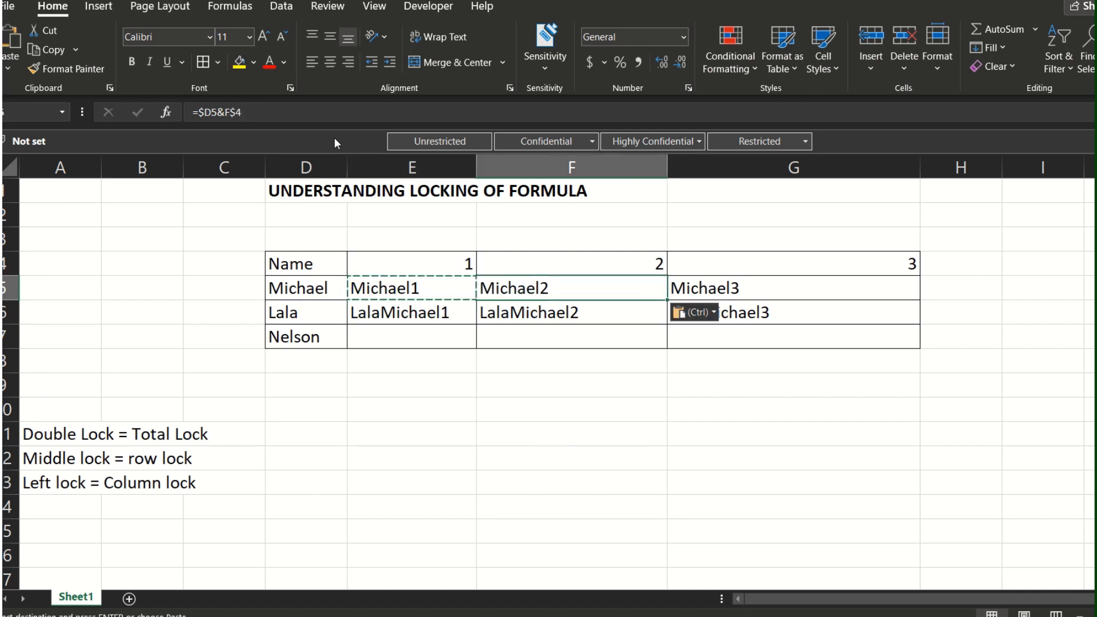
{"action": "key", "text": "Right"}
{"action": "key", "text": "ctrl+v"}
{"action": "key", "text": "Left"}
{"action": "key", "text": "Left"}
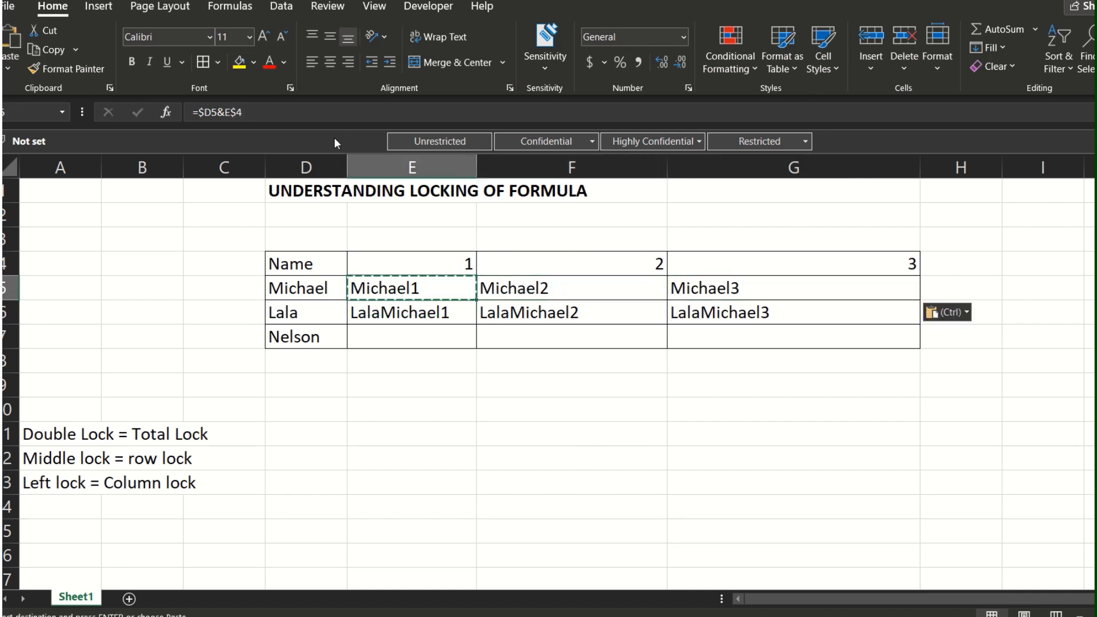
Step: Paste the copied E5 formula into E6, F6 and G6, replacing the second name's formulas with the row-locked version
{"action": "key", "text": "Right"}
{"action": "key", "text": "Right"}
{"action": "key", "text": "Right"}
{"action": "key", "text": "Left"}
{"action": "key", "text": "Left"}
{"action": "key", "text": "Left"}
{"action": "key", "text": "Down"}
{"action": "key", "text": "ctrl+v"}
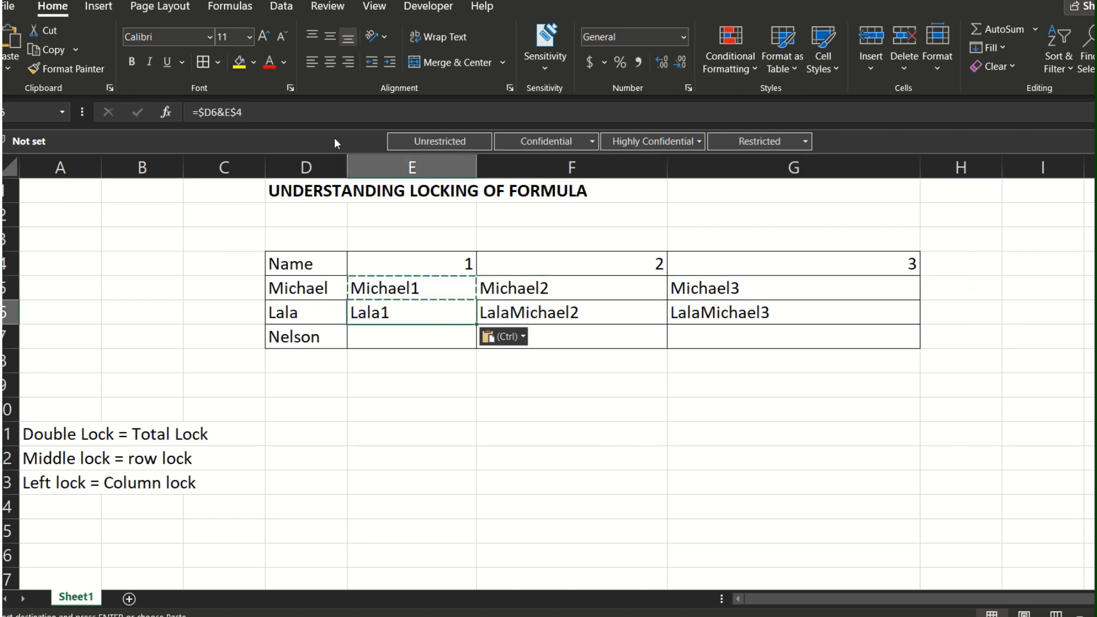
{"action": "key", "text": "Right"}
{"action": "key", "text": "ctrl+v"}
{"action": "key", "text": "Right"}
{"action": "key", "text": "ctrl+v"}
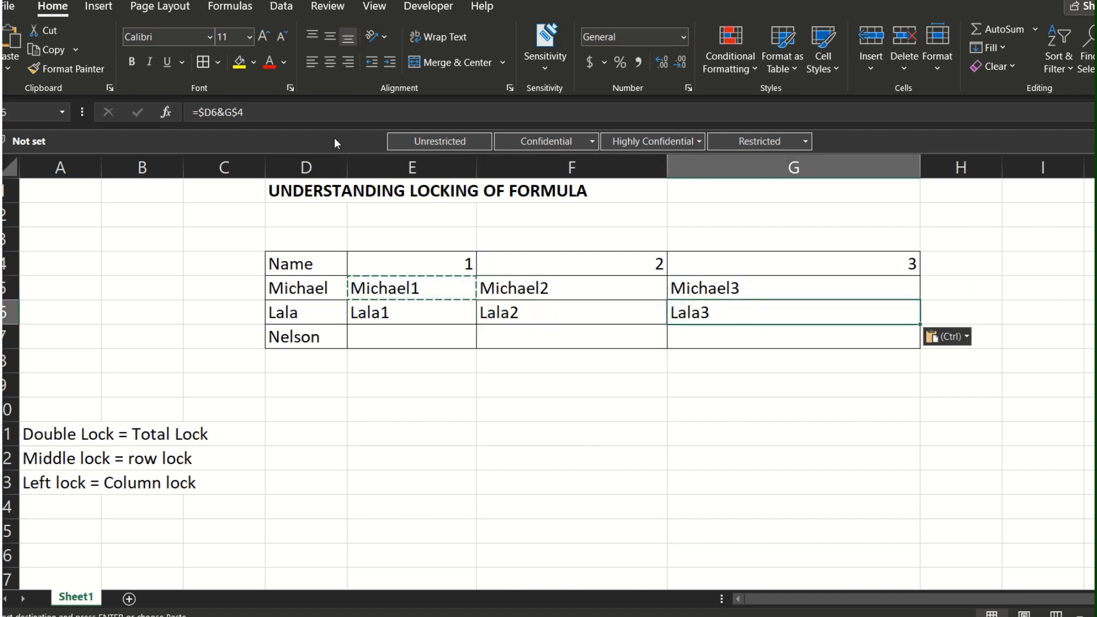
Step: Paste the copied E5 formula into E7, F7 and G7 to fill the third name's row
{"action": "key", "text": "Left"}
{"action": "key", "text": "Left"}
{"action": "key", "text": "Down"}
{"action": "key", "text": "ctrl+v"}
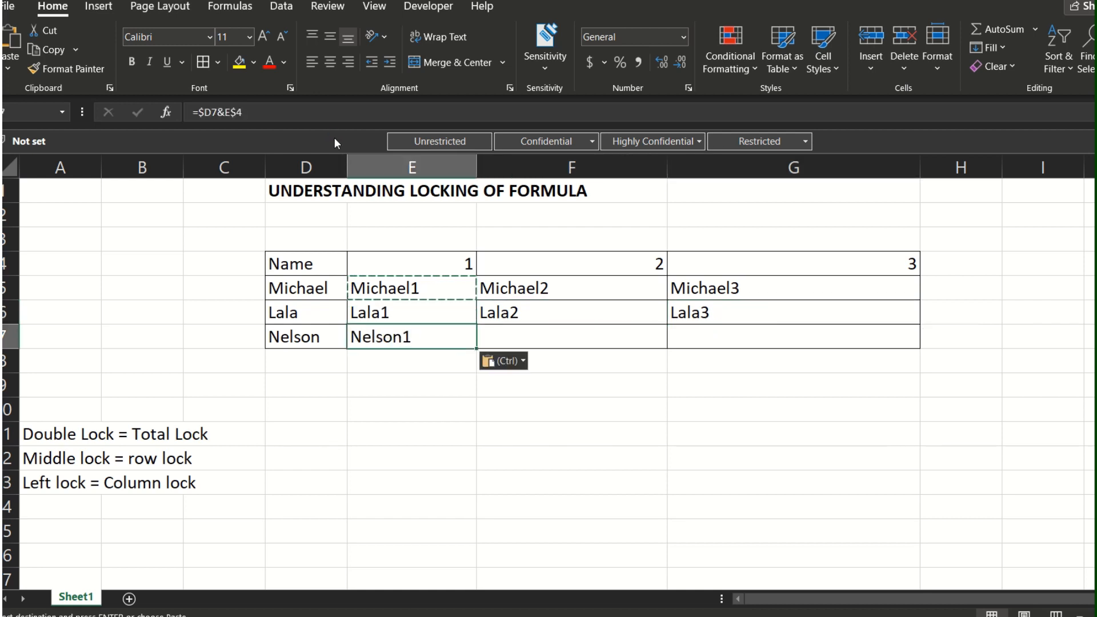
{"action": "key", "text": "Right"}
{"action": "key", "text": "ctrl+v"}
{"action": "key", "text": "Right"}
{"action": "key", "text": "ctrl+v"}
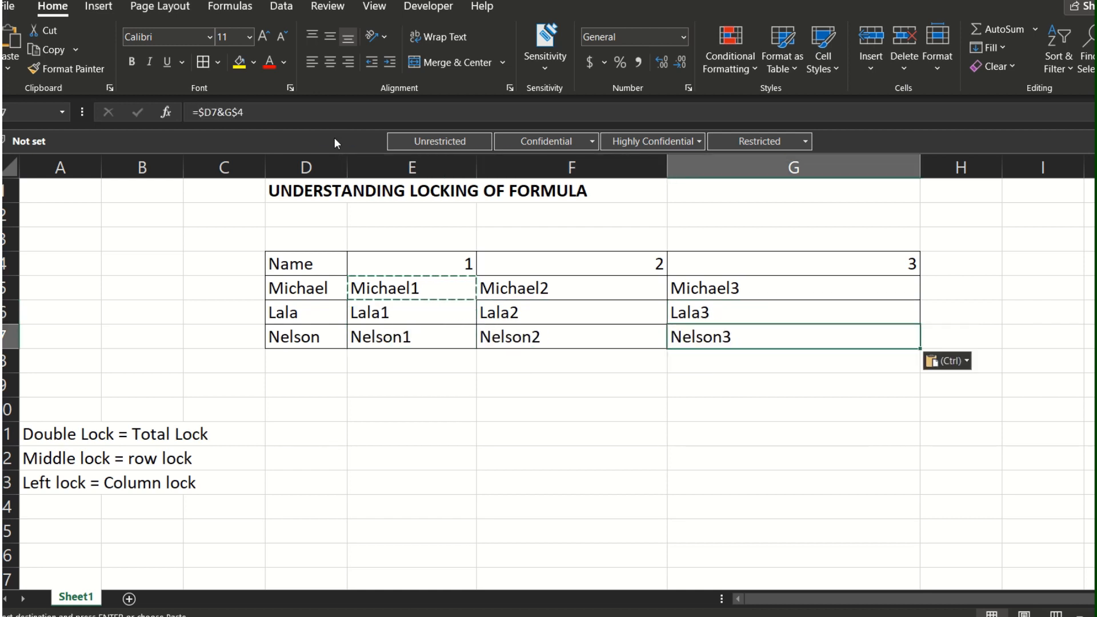
Step: Review the filled range E5:G7 and inspect which cells the E6 formula references
{"action": "left_click_drag", "start_coordinate": [431, 289], "coordinate": [771, 345]}
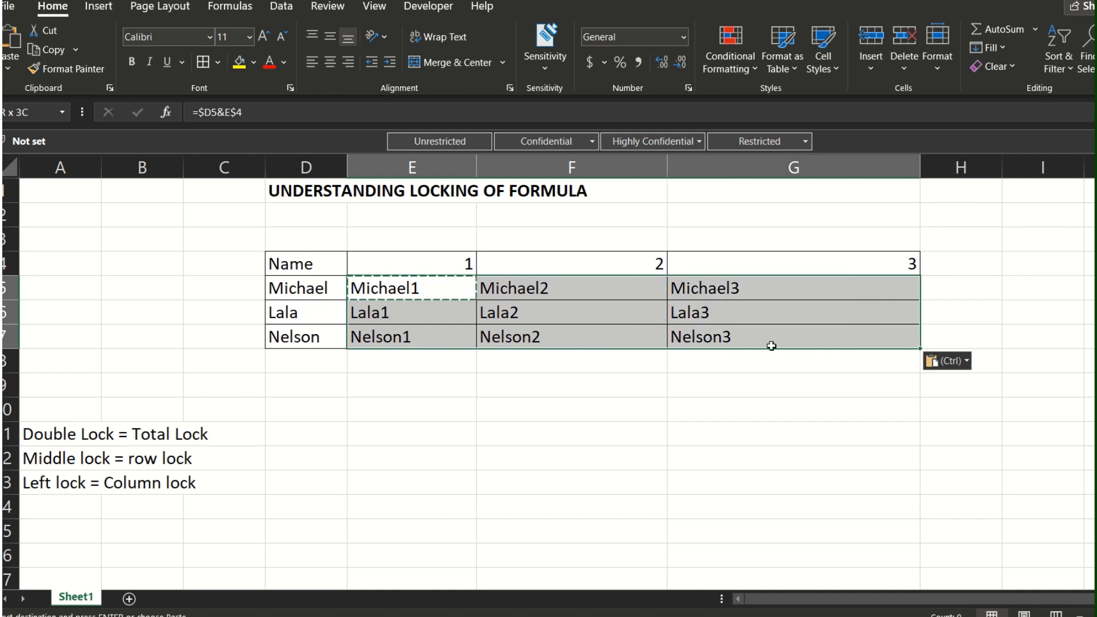
{"action": "left_click", "coordinate": [717, 352]}
{"action": "left_click", "coordinate": [428, 308]}
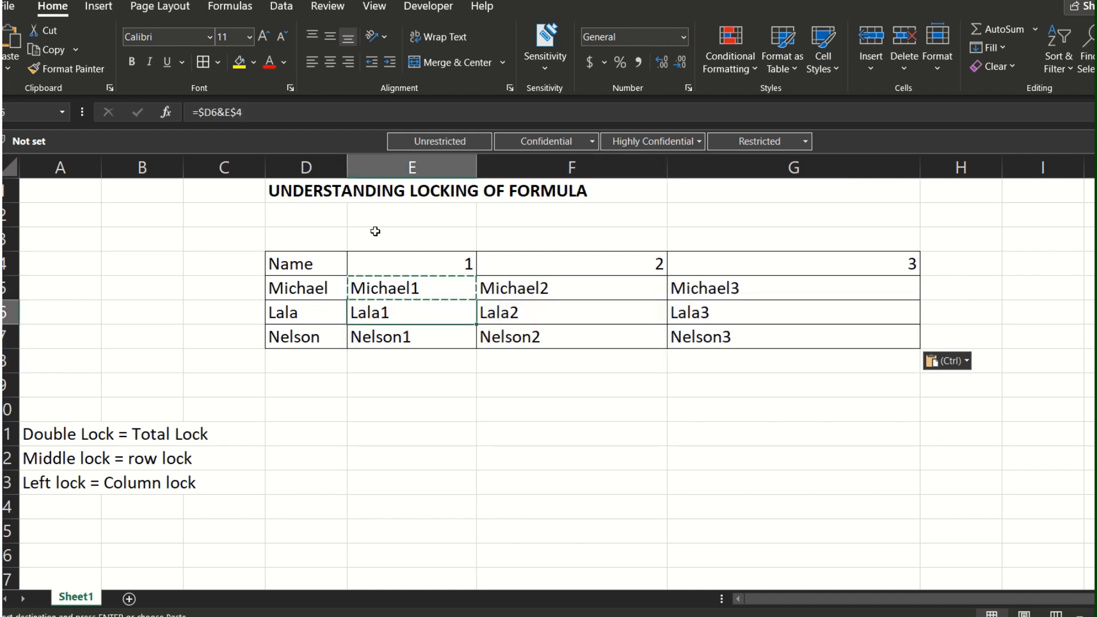
{"action": "left_click", "coordinate": [227, 113]}
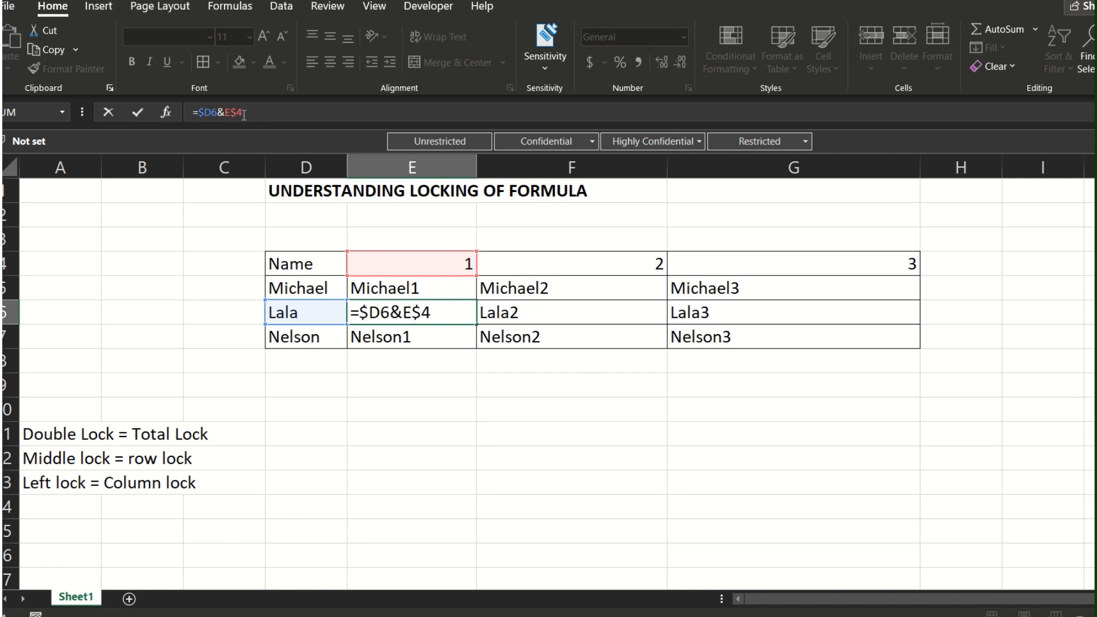
{"action": "key", "text": "ctrl+Return"}
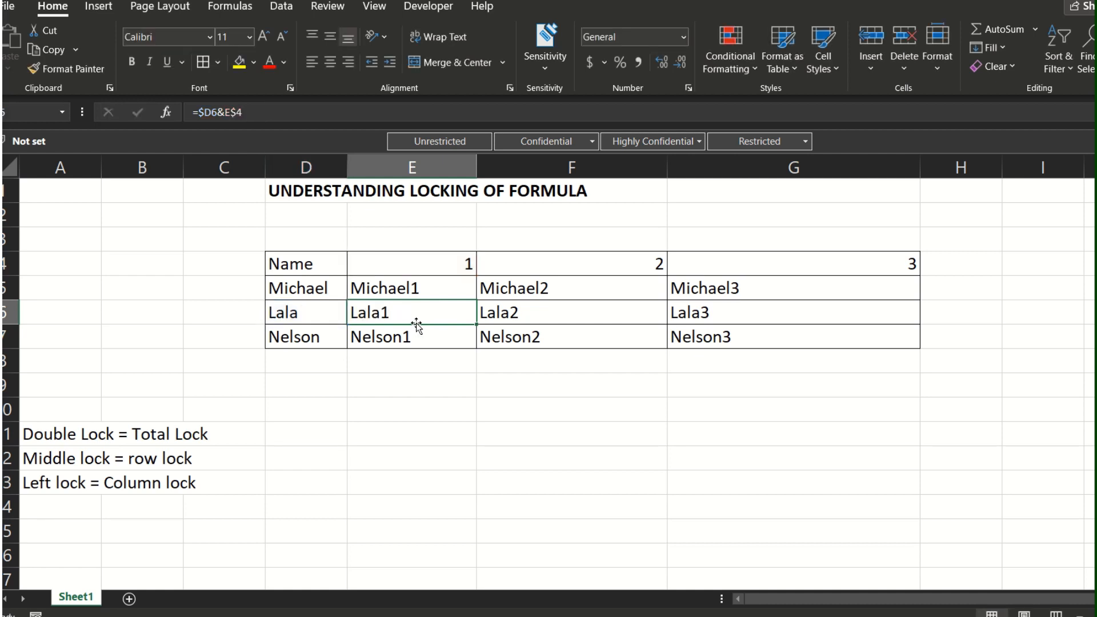
Step: Step through the formulas in E5:E7 to compare their name references from row to row
{"action": "key", "text": "Down"}
{"action": "key", "text": "Up"}
{"action": "key", "text": "Up"}
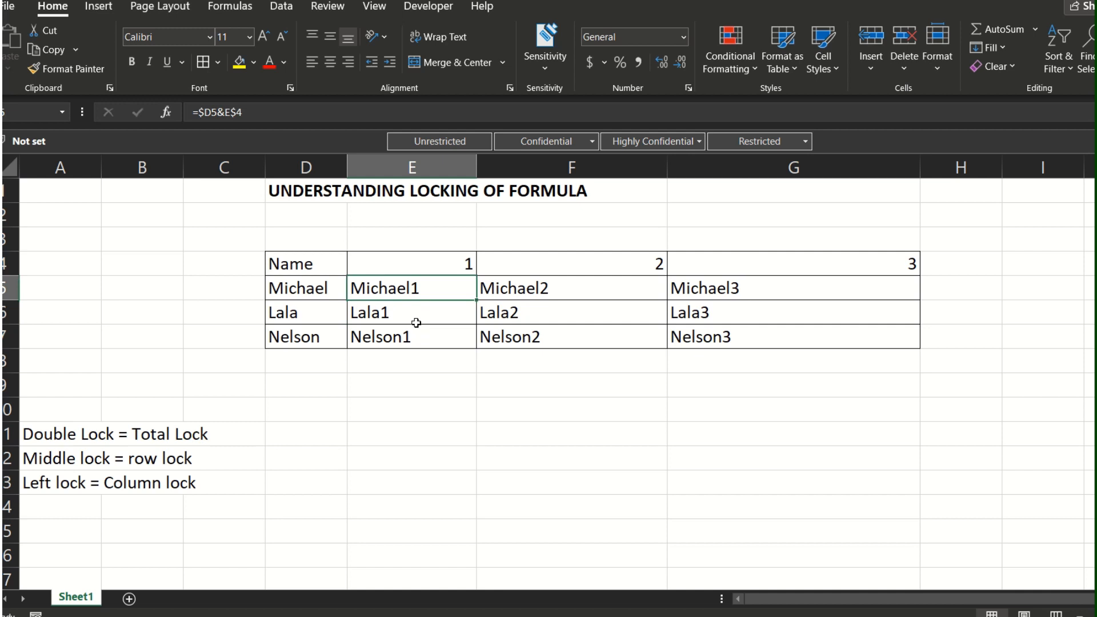
{"action": "key", "text": "Down"}
{"action": "key", "text": "Down"}
{"action": "key", "text": "Up"}
{"action": "key", "text": "Up"}
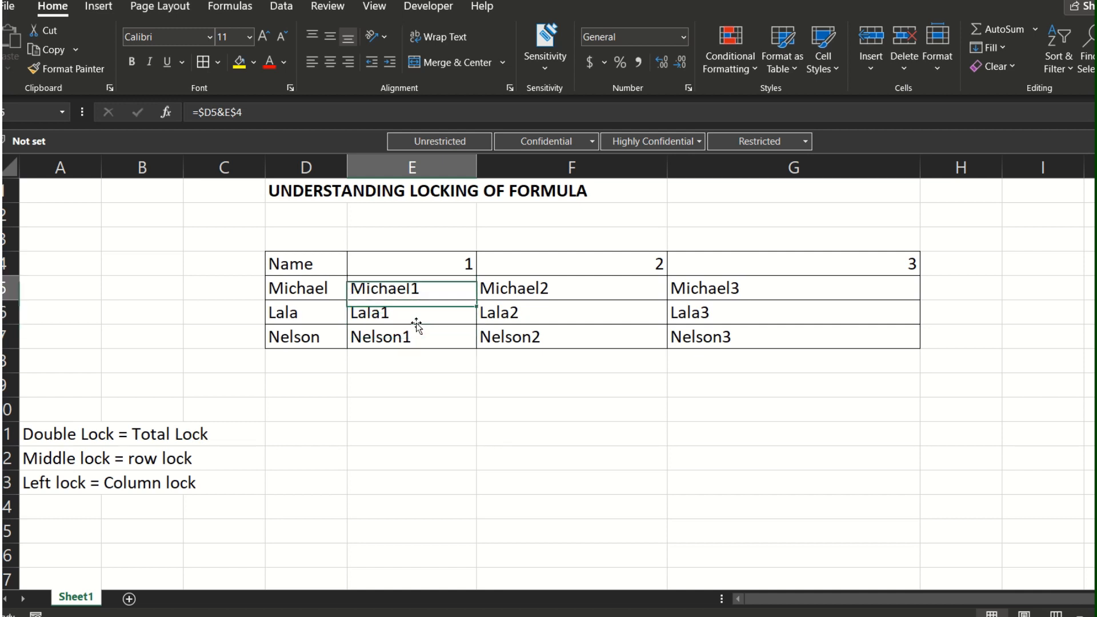
{"action": "key", "text": "Down"}
{"action": "key", "text": "Down"}
{"action": "key", "text": "Up"}
{"action": "key", "text": "Up"}
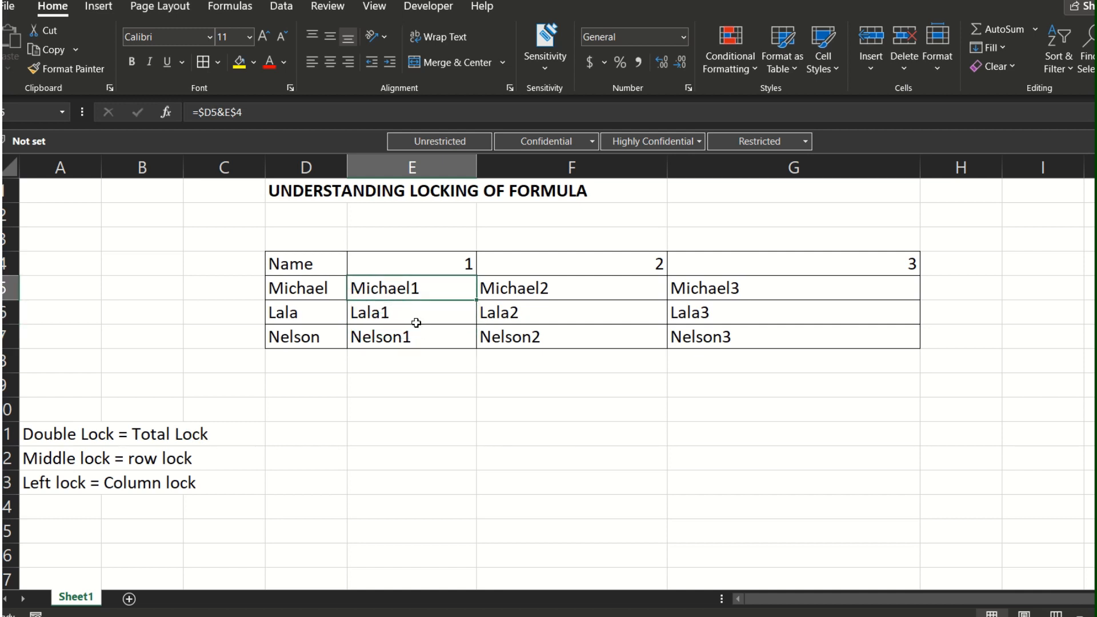
Step: Compare the E6 formula with its neighbour in F6 and with the formulas in E5 and E7
{"action": "key", "text": "Down"}
{"action": "key", "text": "Right"}
{"action": "key", "text": "Left"}
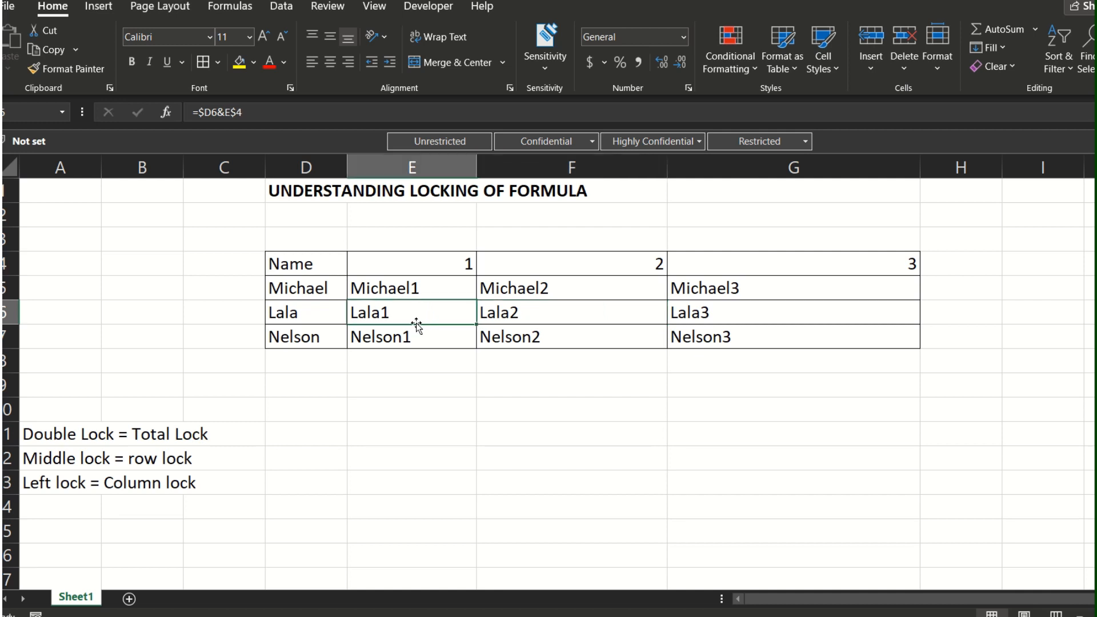
{"action": "key", "text": "Right"}
{"action": "key", "text": "Left"}
{"action": "key", "text": "Down"}
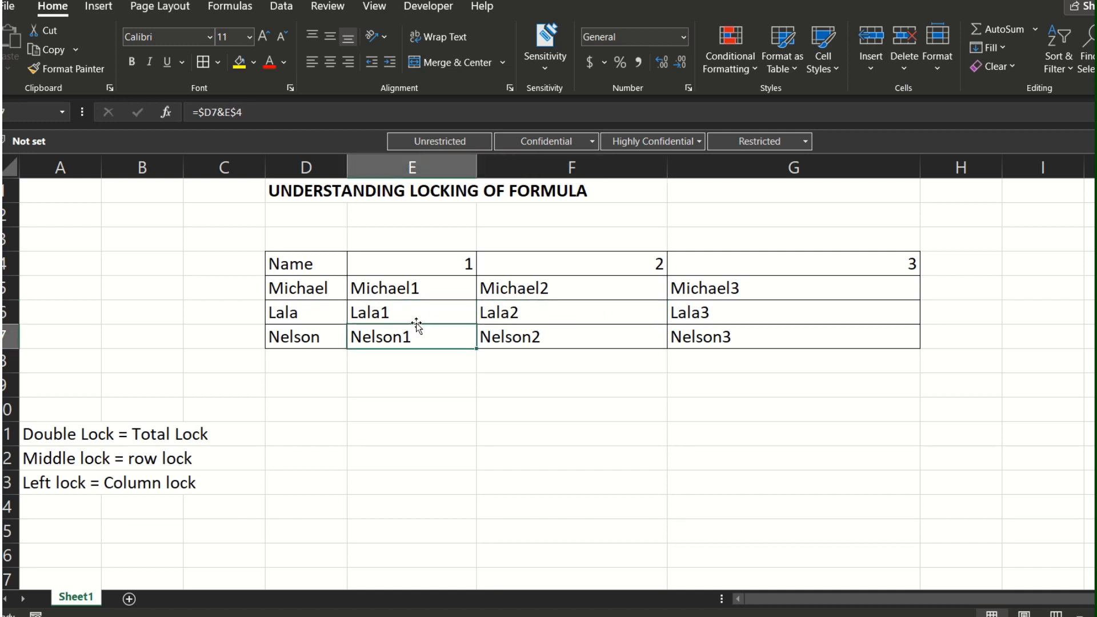
{"action": "key", "text": "Up"}
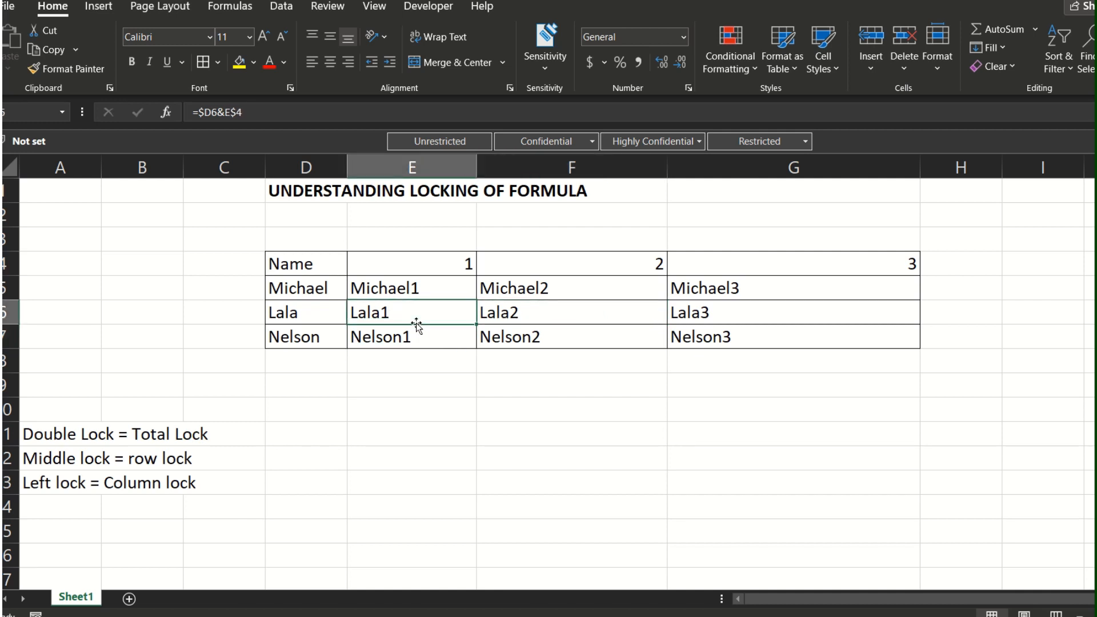
{"action": "key", "text": "Up"}
{"action": "key", "text": "Down"}
{"action": "key", "text": "Down"}
{"action": "key", "text": "Up"}
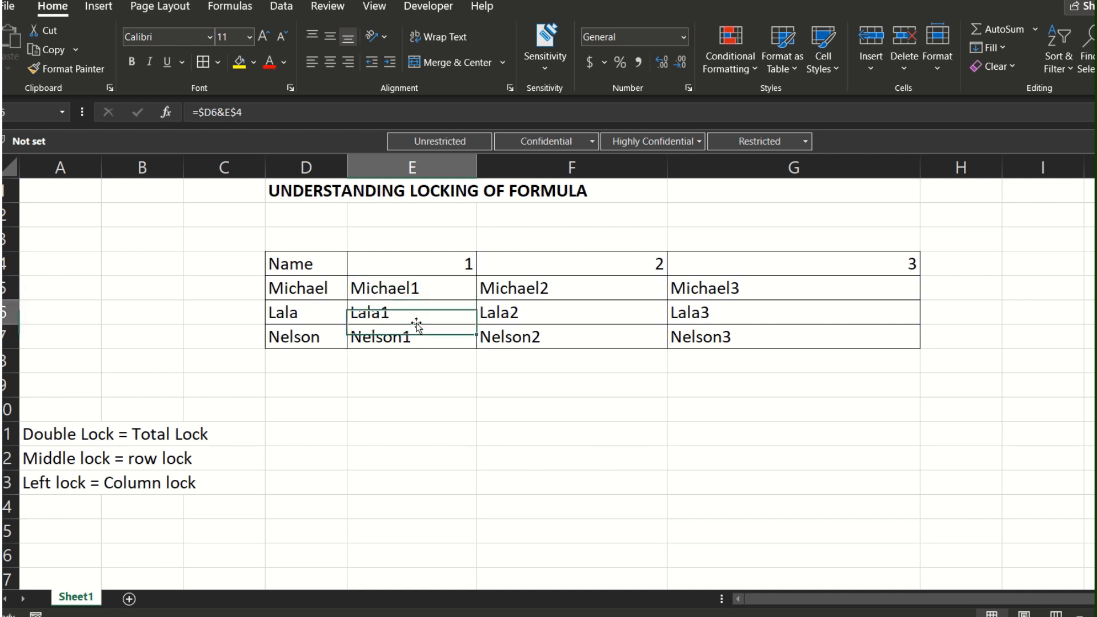
{"action": "key", "text": "Up"}
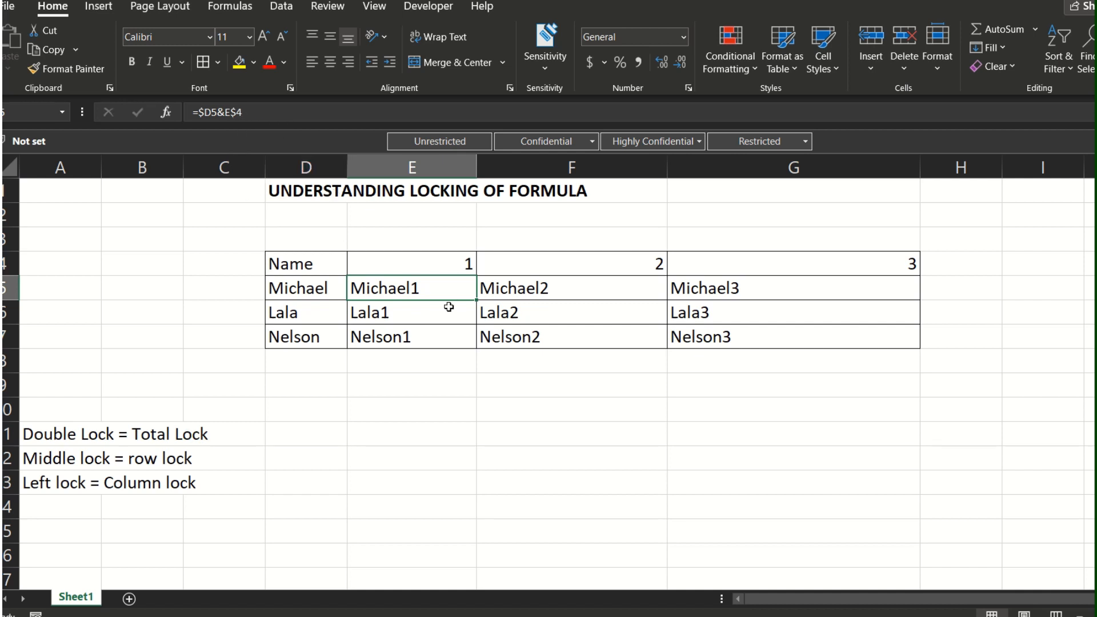
Step: Examine the row-locked header reference in the formulas down column E from E5 to E7
{"action": "key", "text": "Down"}
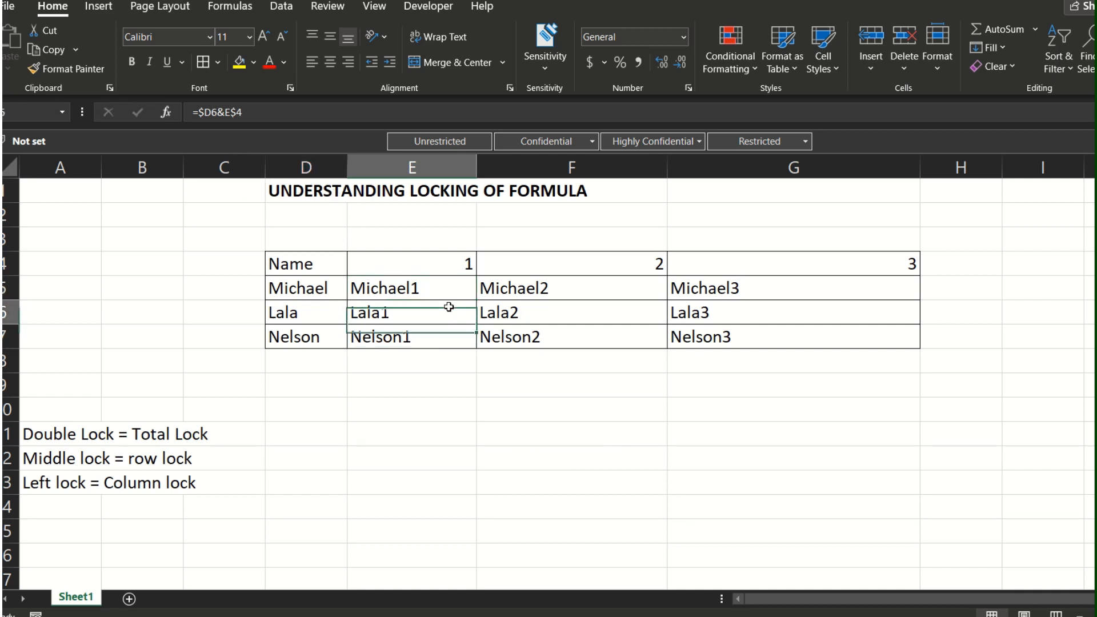
{"action": "key", "text": "Up"}
{"action": "key", "text": "Up"}
{"action": "key", "text": "Down"}
{"action": "key", "text": "Down"}
{"action": "key", "text": "Down"}
{"action": "key", "text": "Down"}
{"action": "key", "text": "Up"}
{"action": "key", "text": "Up"}
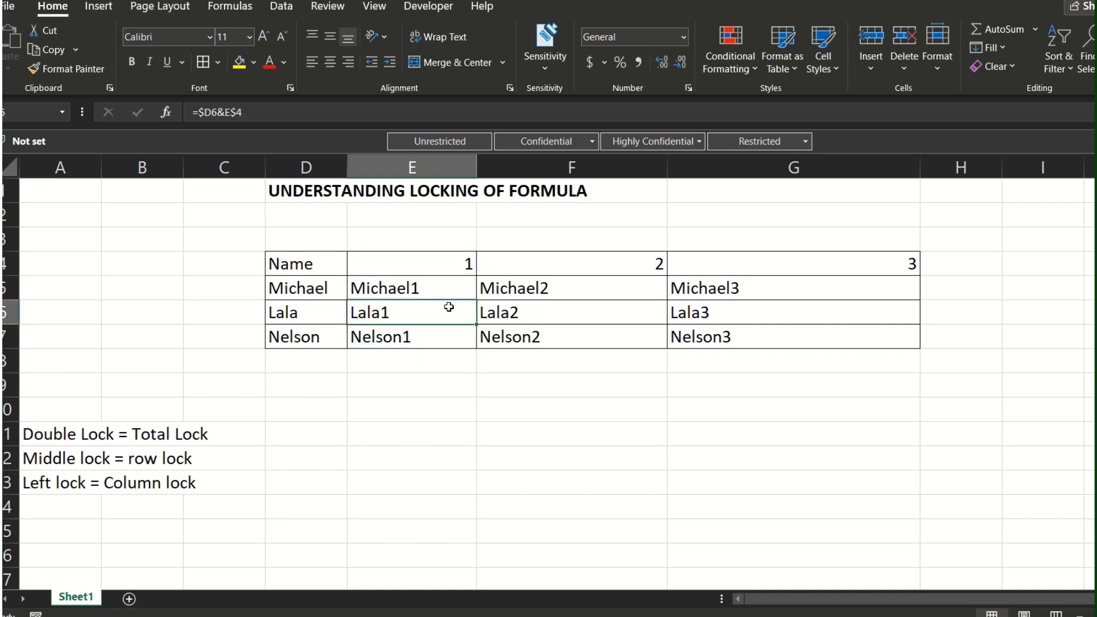
{"action": "key", "text": "Up"}
{"action": "key", "text": "Down"}
{"action": "key", "text": "Down"}
{"action": "key", "text": "Down"}
{"action": "key", "text": "Up"}
{"action": "key", "text": "Up"}
{"action": "key", "text": "Up"}
{"action": "key", "text": "Up"}
{"action": "key", "text": "Down"}
{"action": "key", "text": "Down"}
{"action": "key", "text": "Down"}
{"action": "key", "text": "Down"}
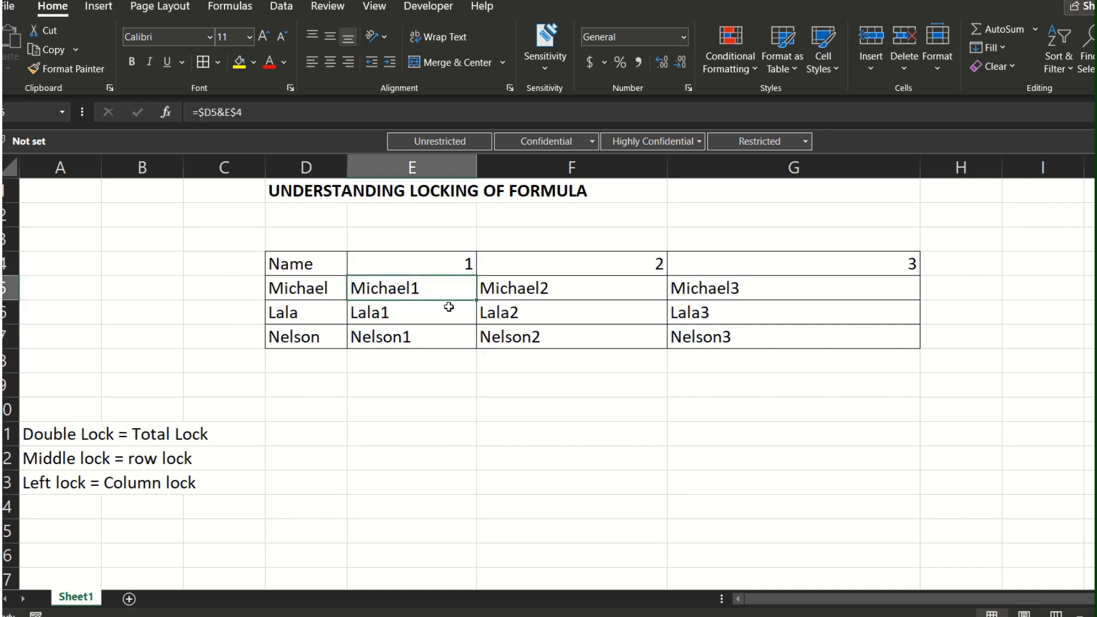
{"action": "key", "text": "Up"}
{"action": "key", "text": "Up"}
{"action": "key", "text": "Up"}
{"action": "key", "text": "Down"}
{"action": "key", "text": "Down"}
{"action": "key", "text": "Down"}
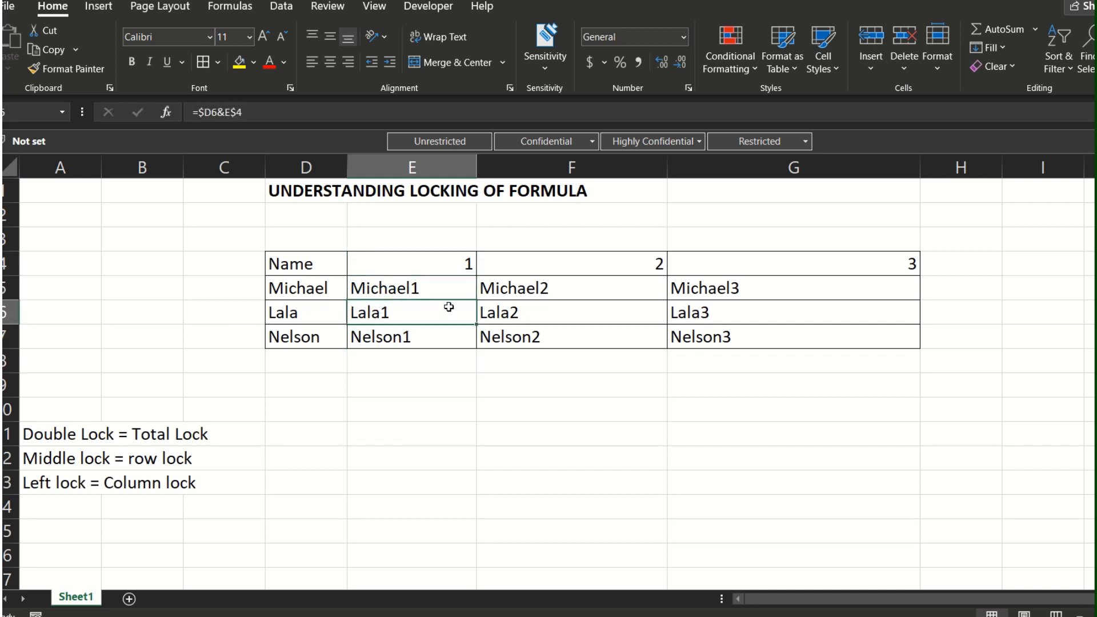
{"action": "key", "text": "Up"}
{"action": "key", "text": "Up"}
{"action": "key", "text": "Up"}
{"action": "key", "text": "Down"}
{"action": "key", "text": "Down"}
{"action": "key", "text": "Down"}
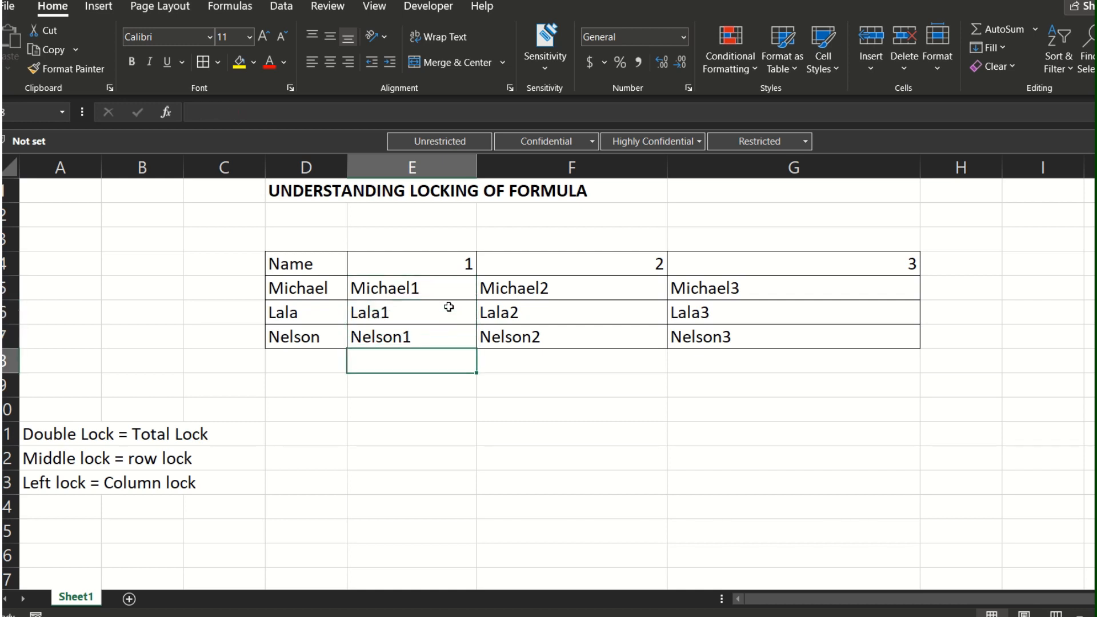
{"action": "key", "text": "Up"}
{"action": "key", "text": "Up"}
{"action": "key", "text": "Up"}
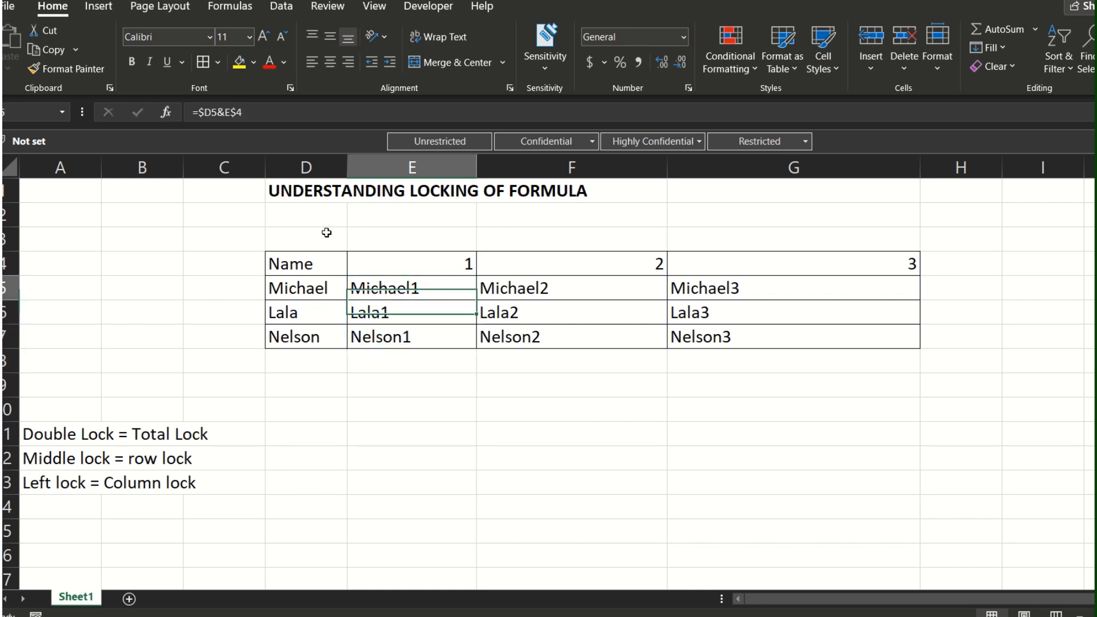
{"action": "key", "text": "Down"}
{"action": "key", "text": "Down"}
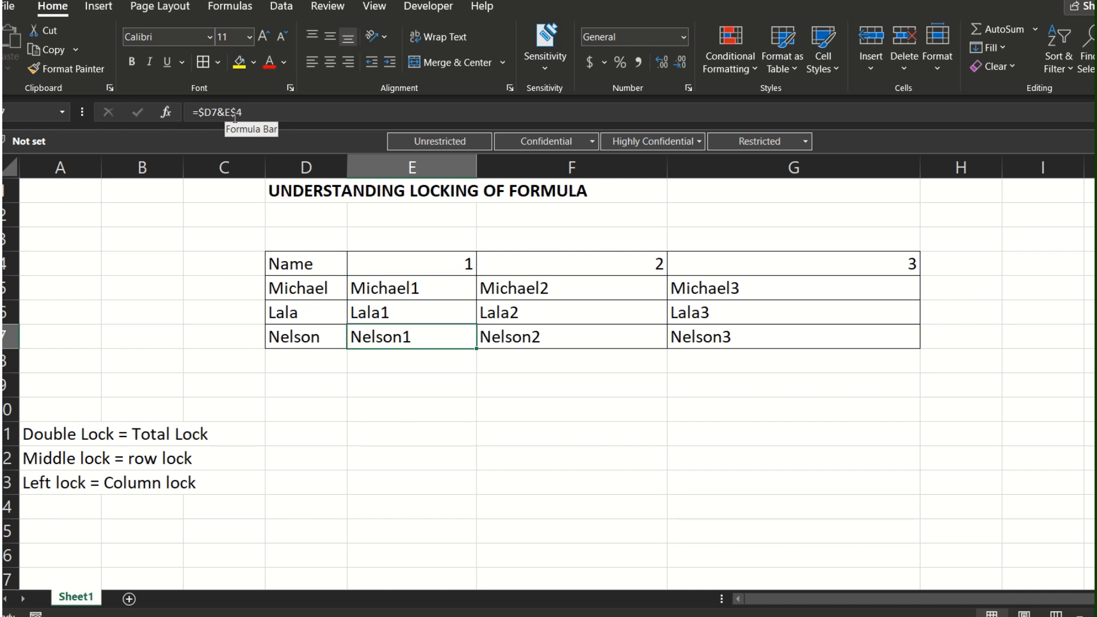
Step: Compare the header column references in the formulas across E7:G7
{"action": "key", "text": "Right"}
{"action": "key", "text": "Right"}
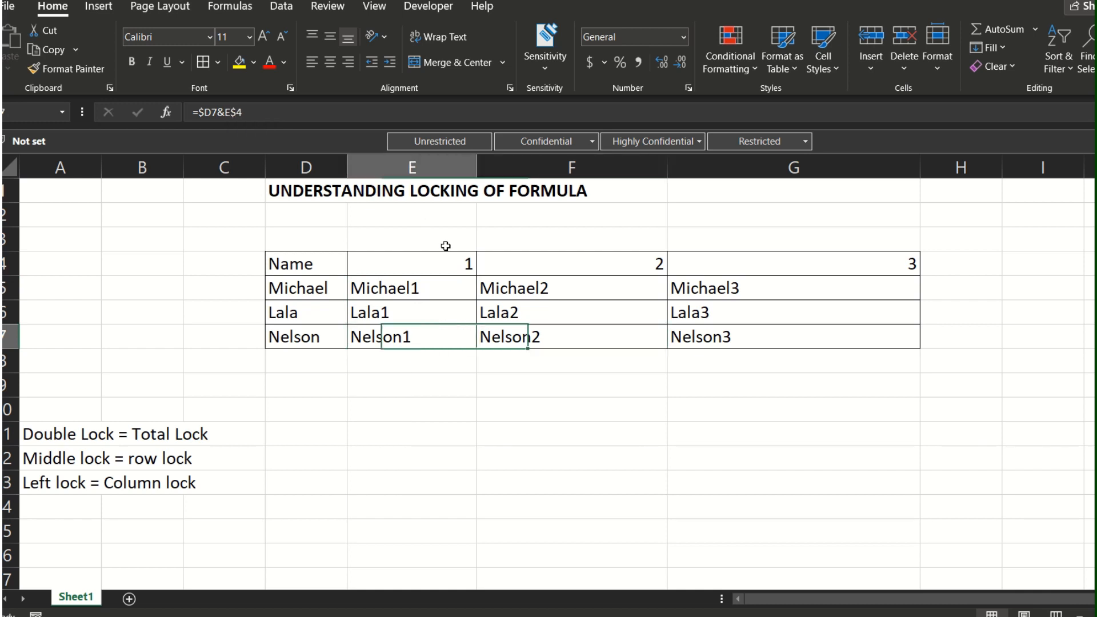
{"action": "key", "text": "Left"}
{"action": "key", "text": "Left"}
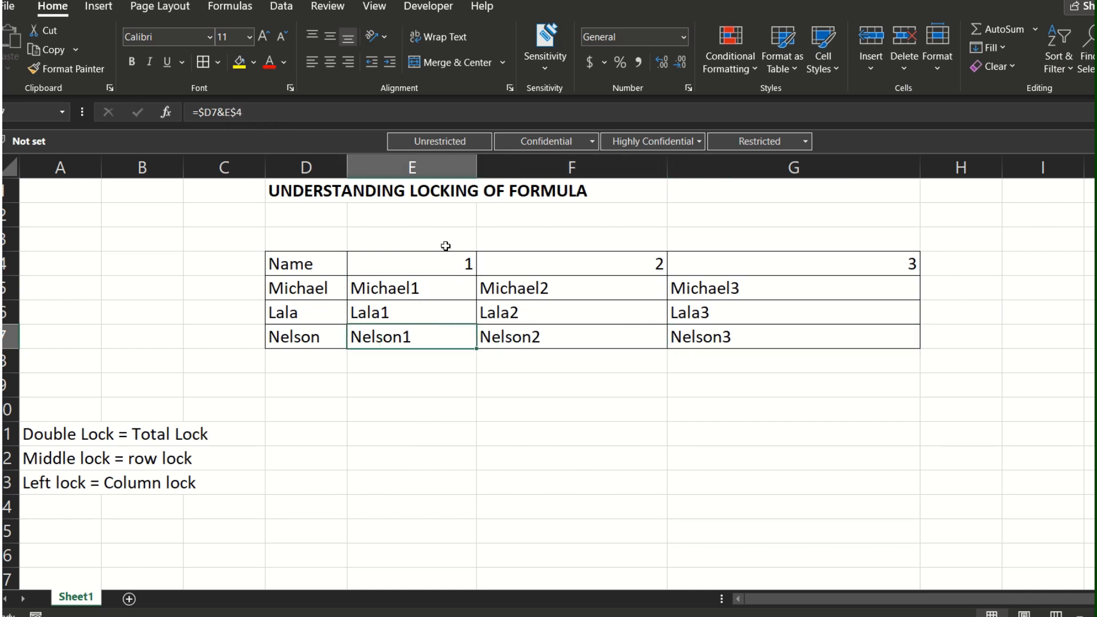
{"action": "key", "text": "Right"}
{"action": "key", "text": "Right"}
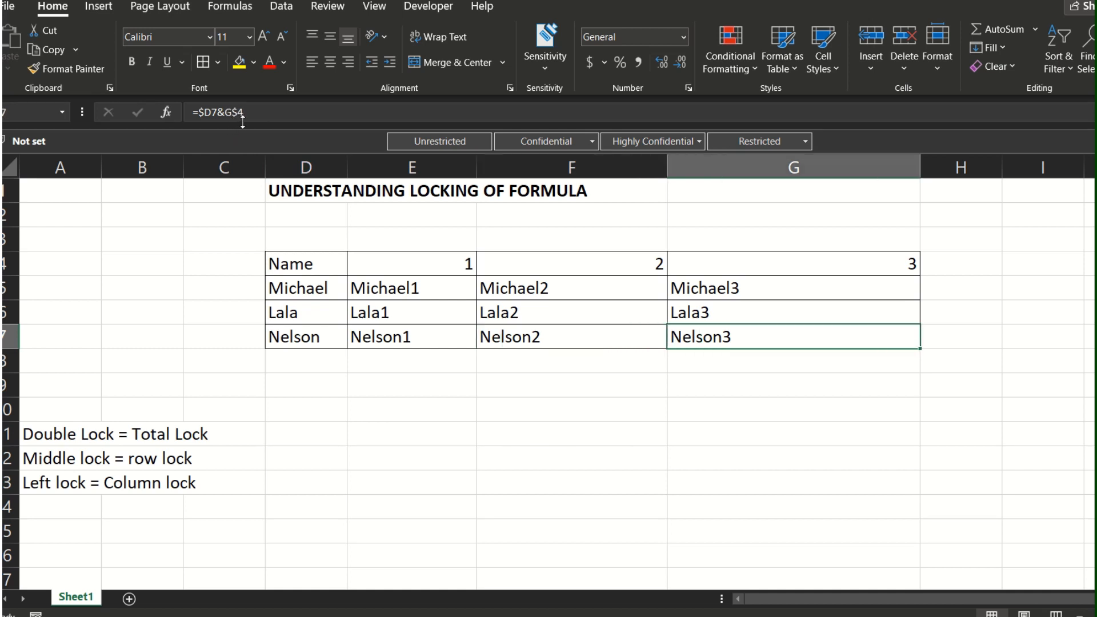
{"action": "key", "text": "Left"}
{"action": "key", "text": "Left"}
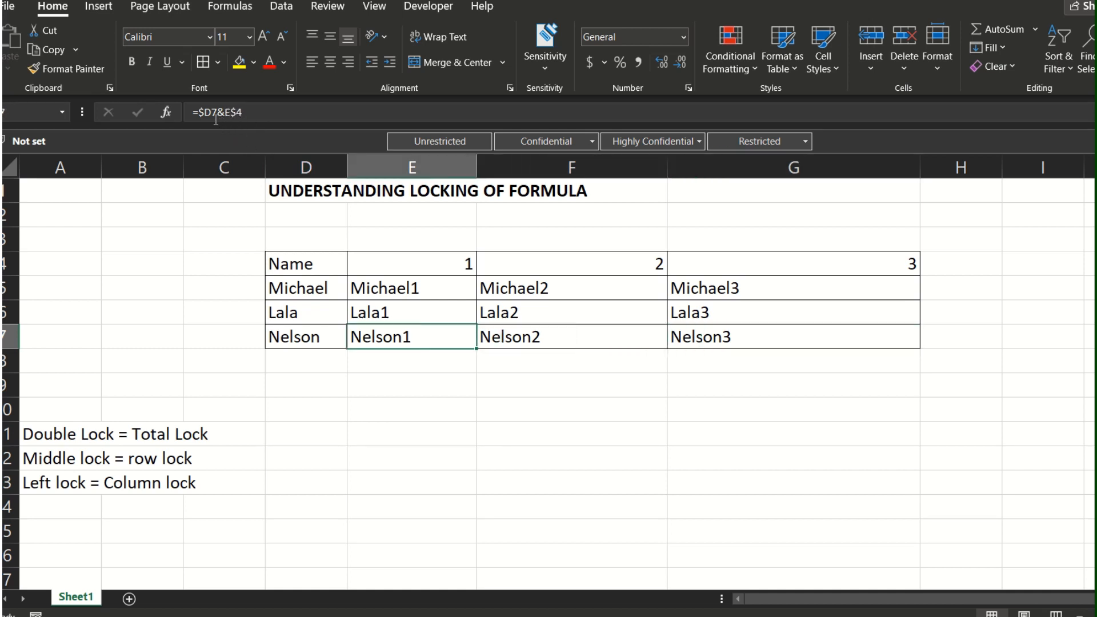
Step: Review the column lock note in A13 against the name references in the E5 and E6 formulas
{"action": "left_click", "coordinate": [70, 483]}
{"action": "left_click", "coordinate": [411, 289]}
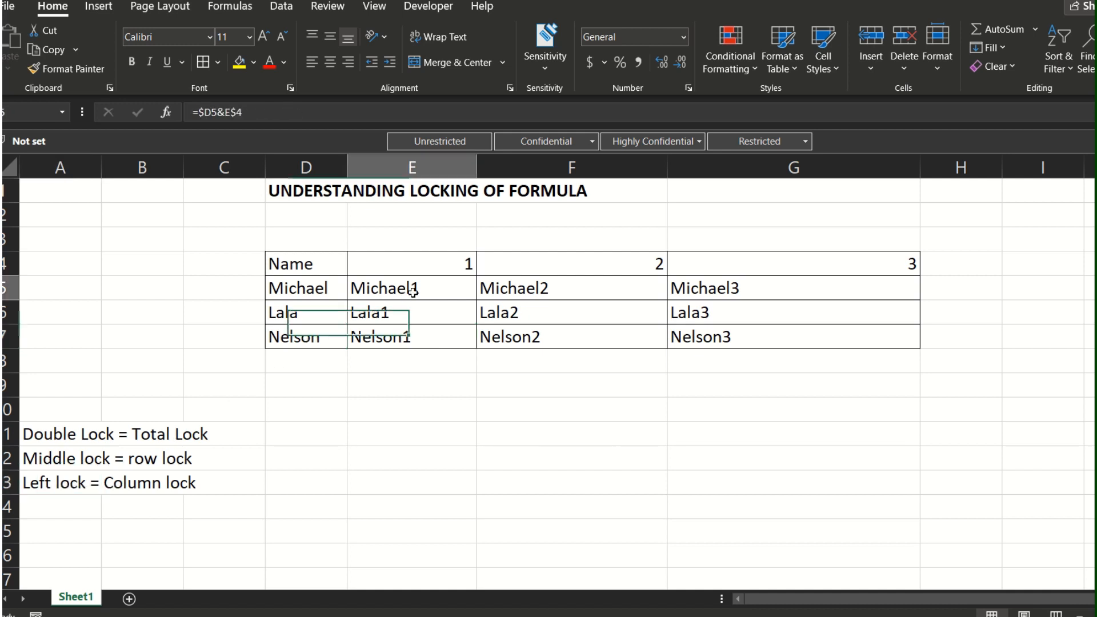
{"action": "key", "text": "Right"}
{"action": "key", "text": "Left"}
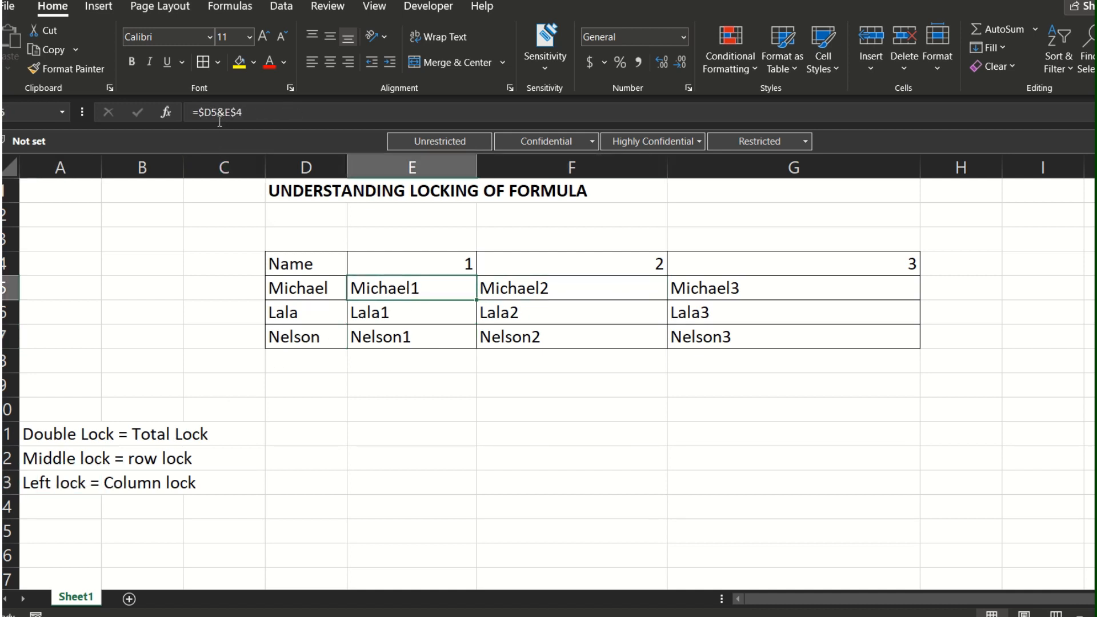
{"action": "key", "text": "Down"}
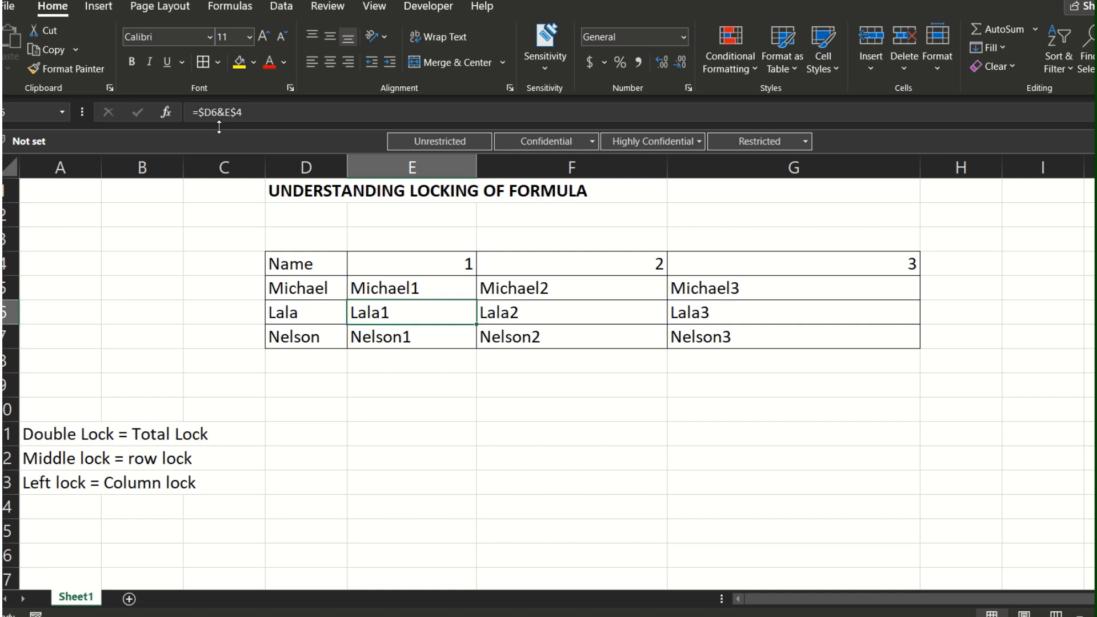
Step: Compare the row number of the column-locked name reference in the formulas down E5:E7
{"action": "key", "text": "Up"}
{"action": "key", "text": "Down"}
{"action": "key", "text": "Down"}
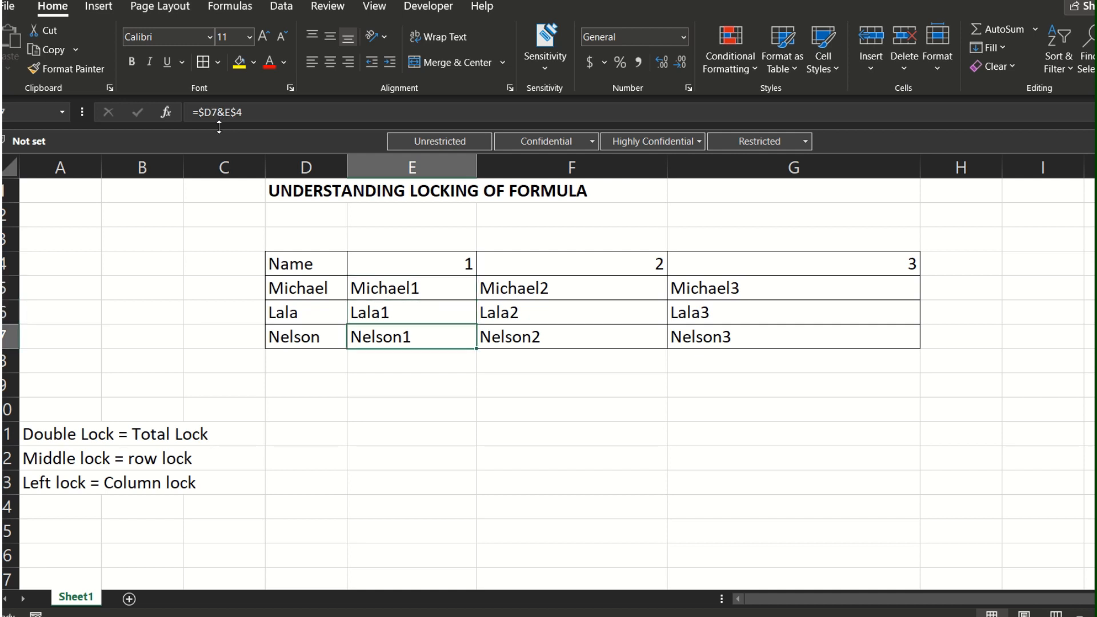
{"action": "key", "text": "Up"}
{"action": "key", "text": "Up"}
{"action": "key", "text": "Up"}
{"action": "key", "text": "Down"}
{"action": "key", "text": "Down"}
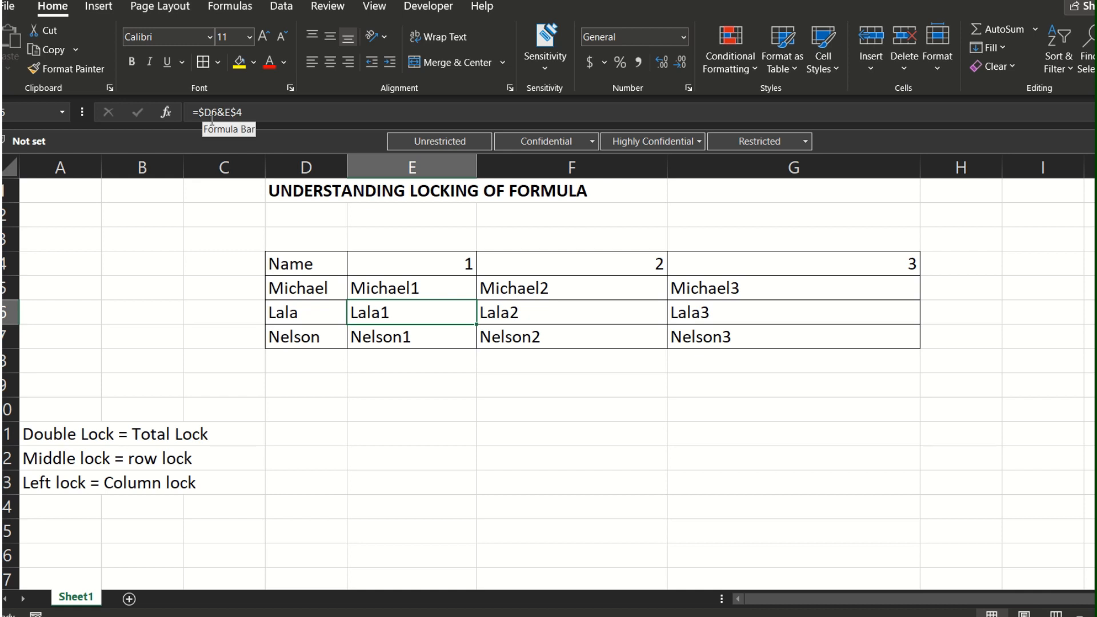
{"action": "key", "text": "Up"}
{"action": "key", "text": "Down"}
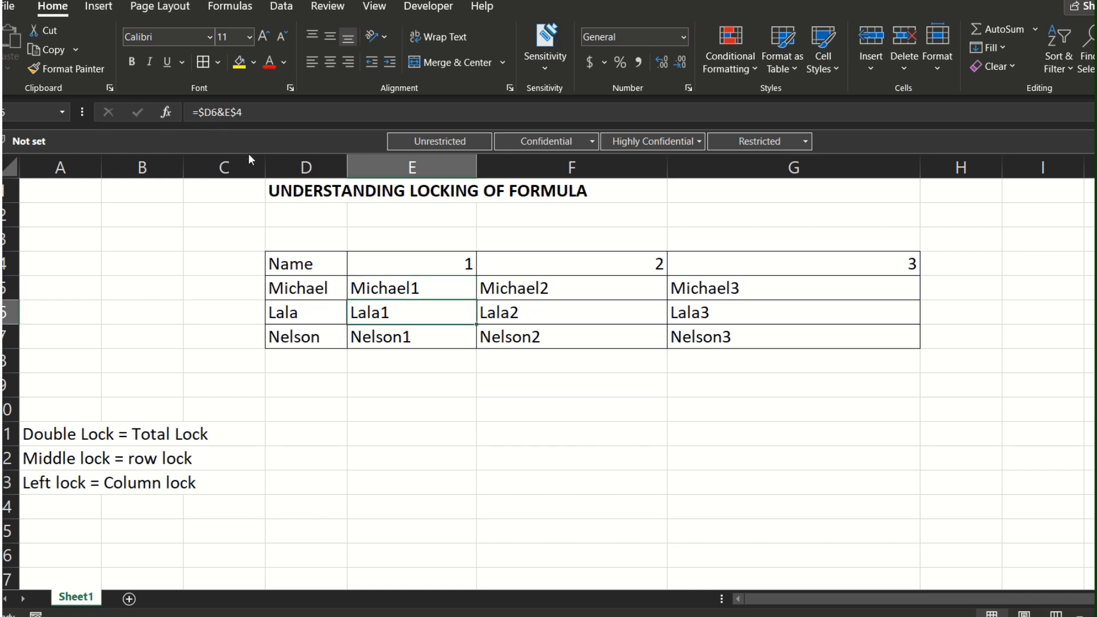
{"action": "key", "text": "Down"}
{"action": "key", "text": "Down"}
{"action": "key", "text": "Up"}
{"action": "key", "text": "Up"}
Step: Compare the name and header references in the mixed-reference formulas across E6:G6
{"action": "key", "text": "Right"}
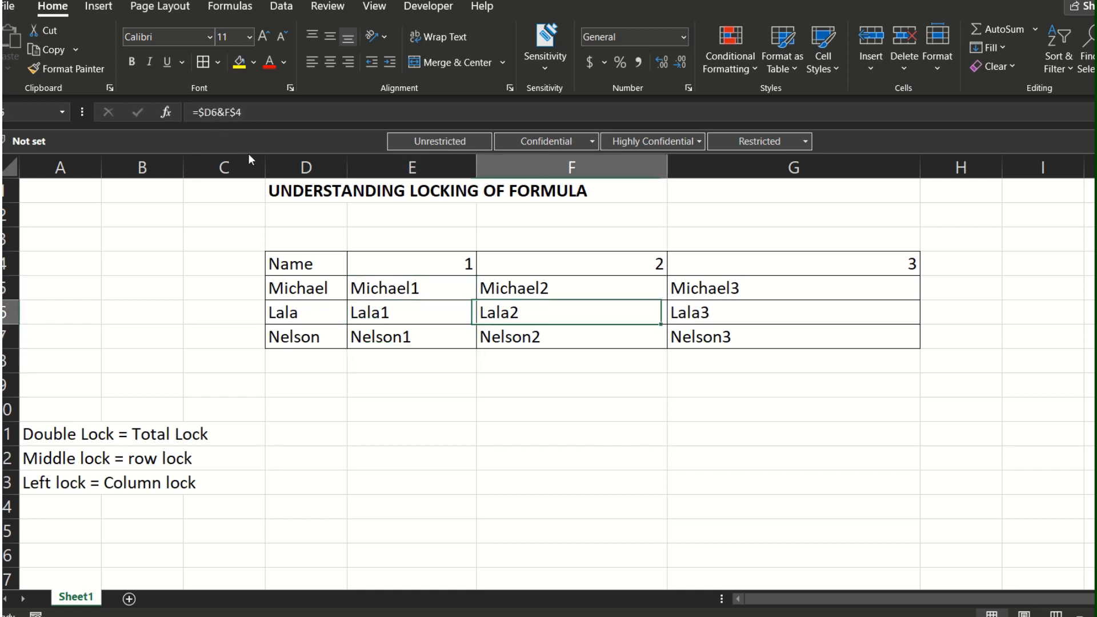
{"action": "key", "text": "Right"}
{"action": "key", "text": "Left"}
{"action": "key", "text": "Left"}
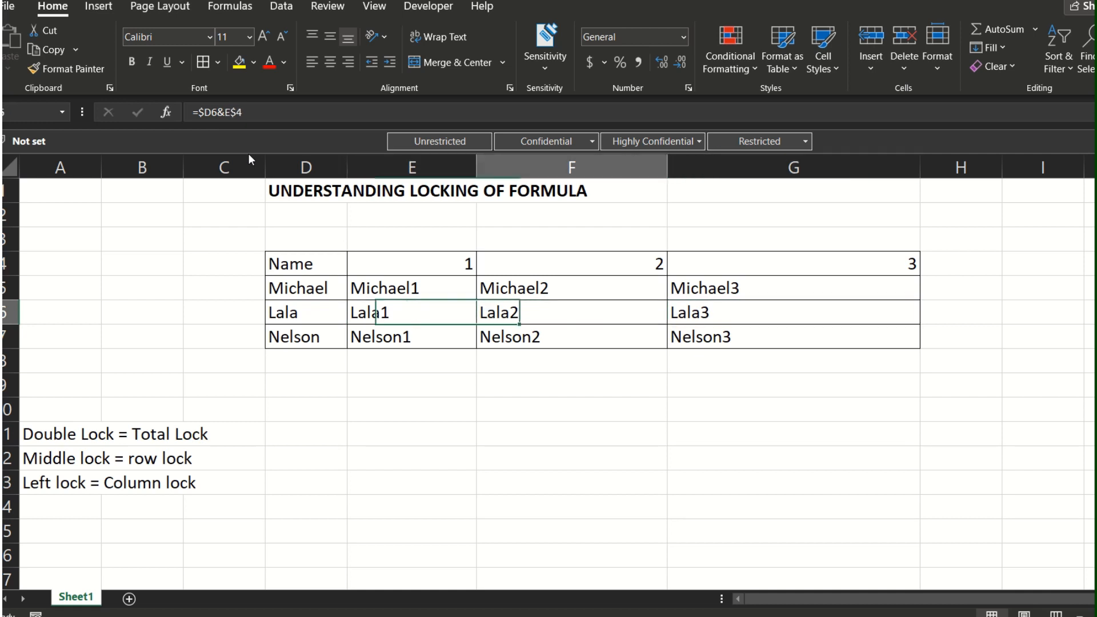
{"action": "key", "text": "Right"}
{"action": "key", "text": "Right"}
{"action": "key", "text": "Left"}
Step: Check the source name in D6 against the column-locked name reference in the row 6 formulas
{"action": "key", "text": "Left"}
{"action": "key", "text": "Right"}
{"action": "key", "text": "Right"}
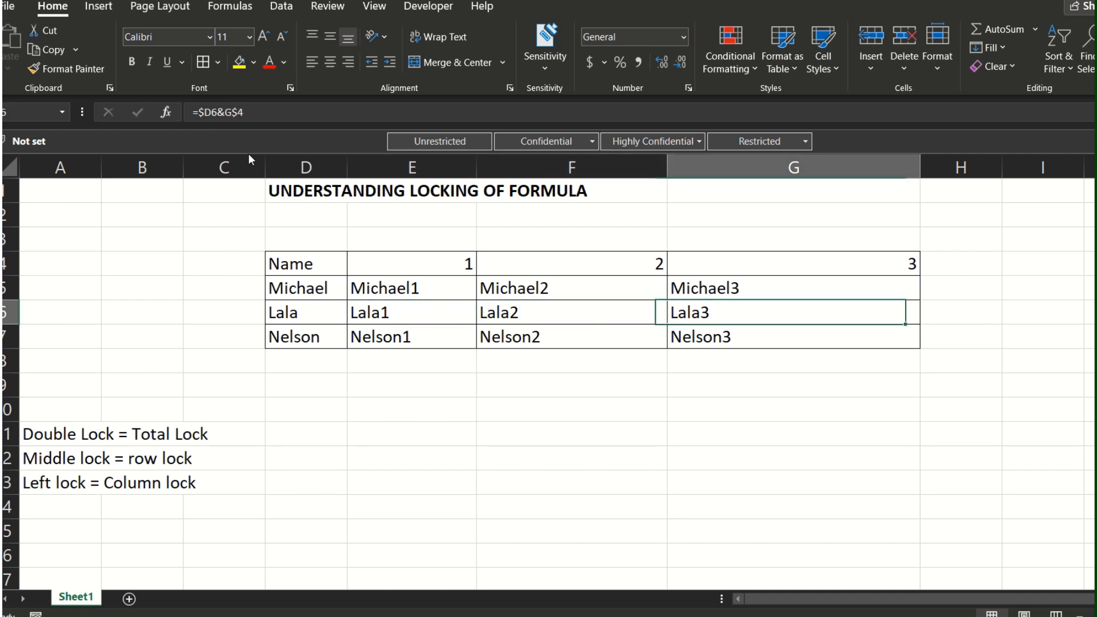
{"action": "key", "text": "Right"}
{"action": "key", "text": "Left"}
{"action": "key", "text": "Left"}
{"action": "key", "text": "Left"}
{"action": "key", "text": "Left"}
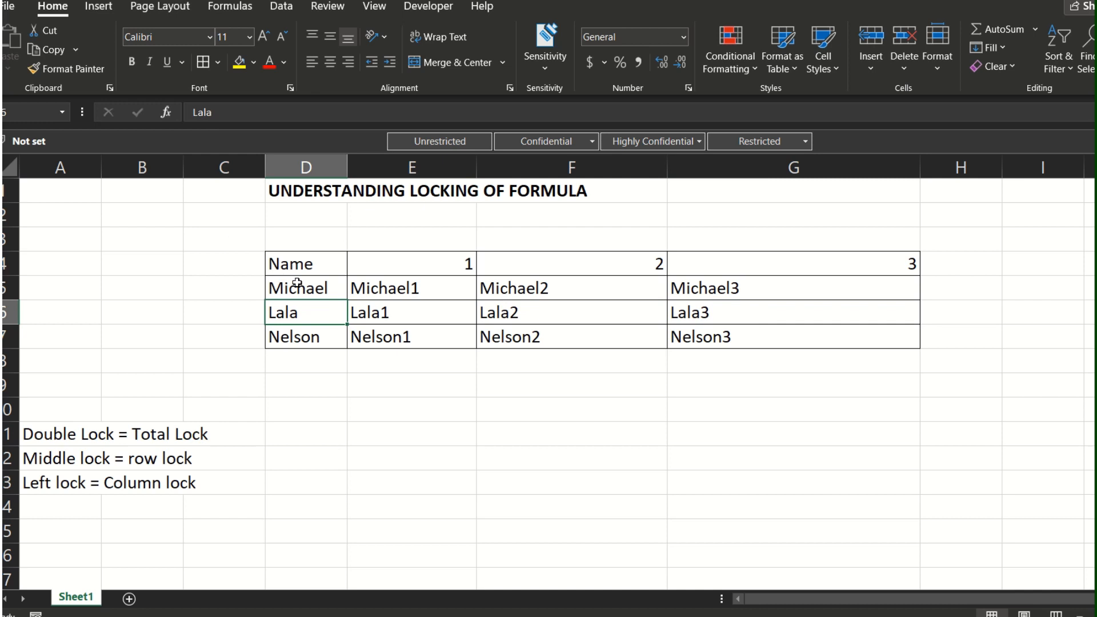
{"action": "key", "text": "Right"}
{"action": "key", "text": "Right"}
{"action": "key", "text": "Right"}
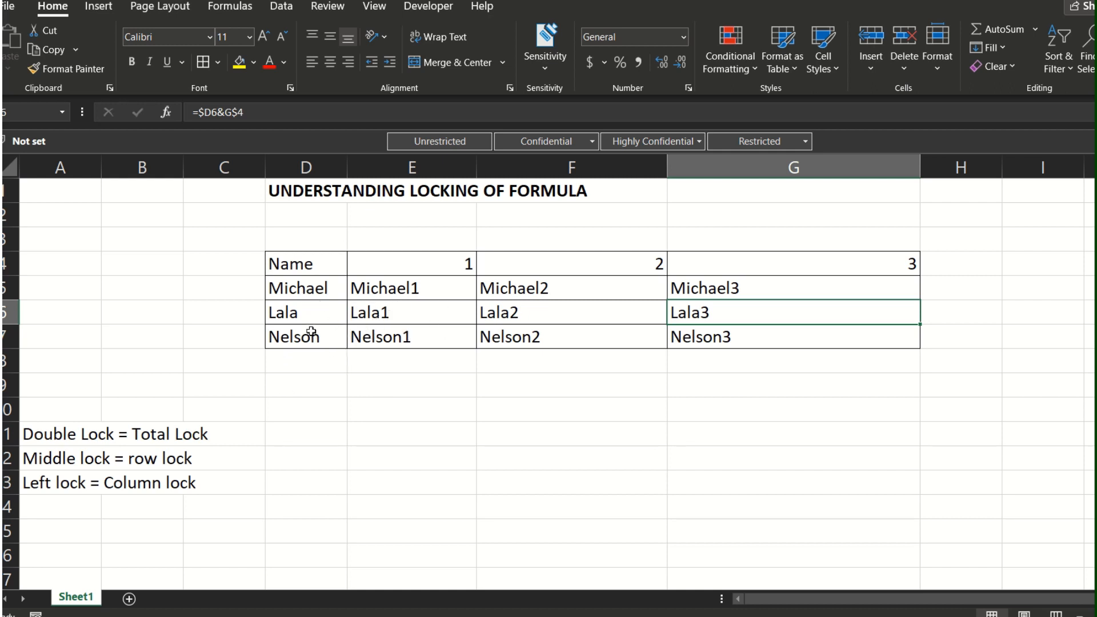
{"action": "left_click", "coordinate": [338, 311]}
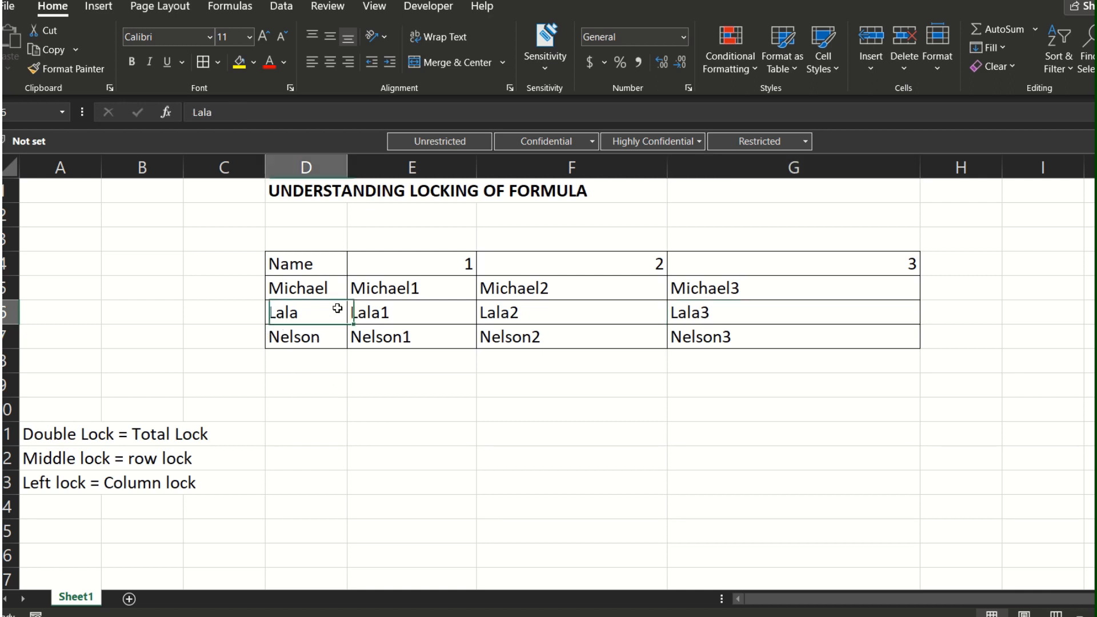
{"action": "left_click", "coordinate": [291, 379]}
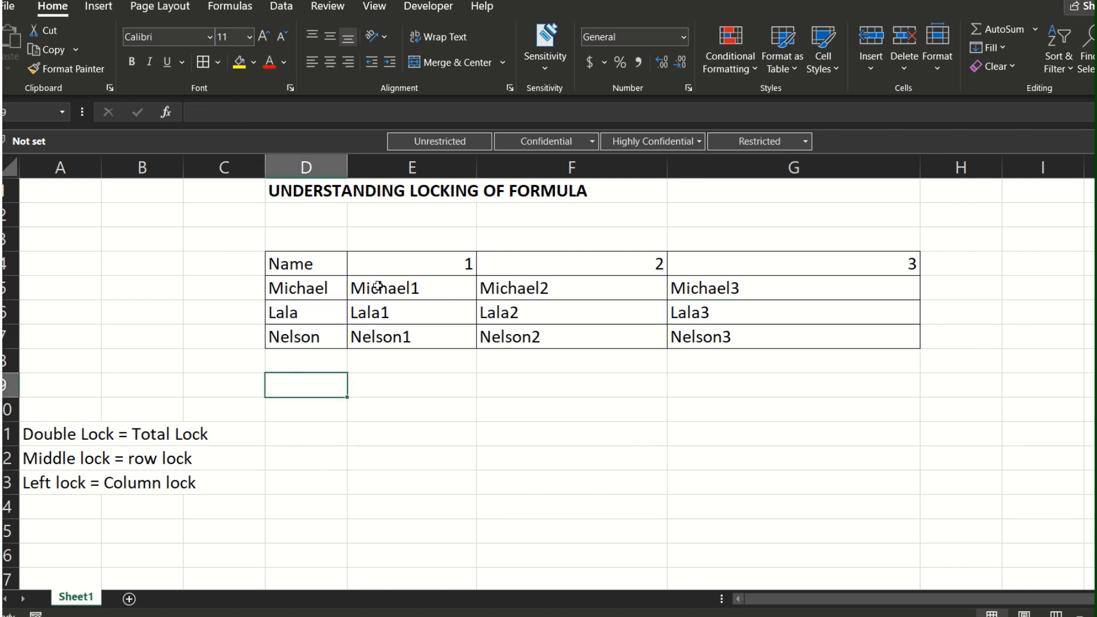
{"action": "mouse_move", "coordinate": [539, 7]}
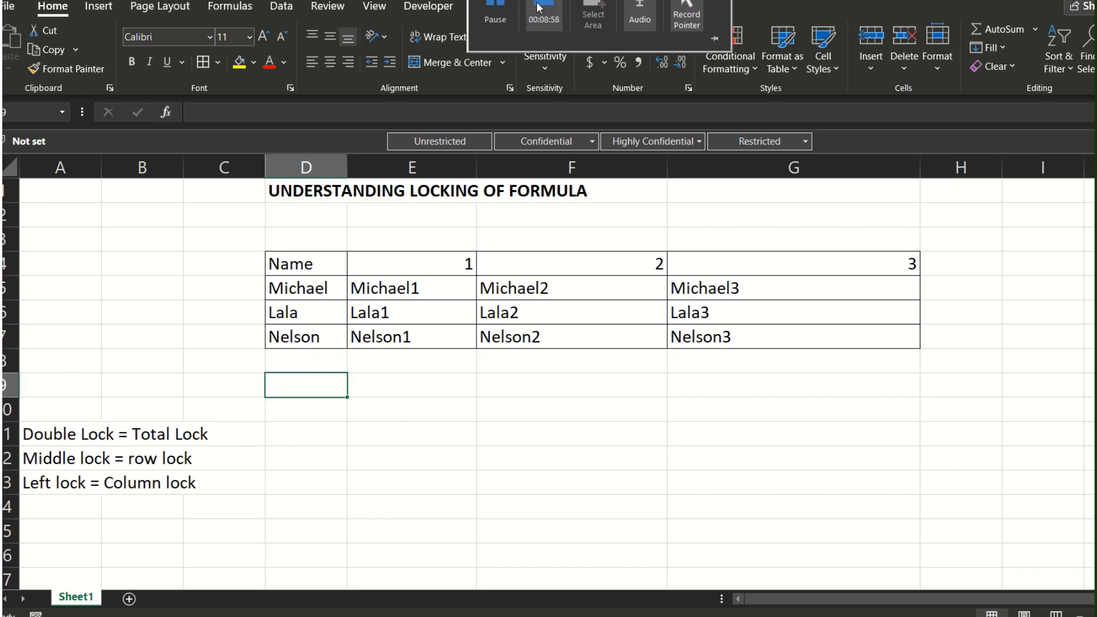